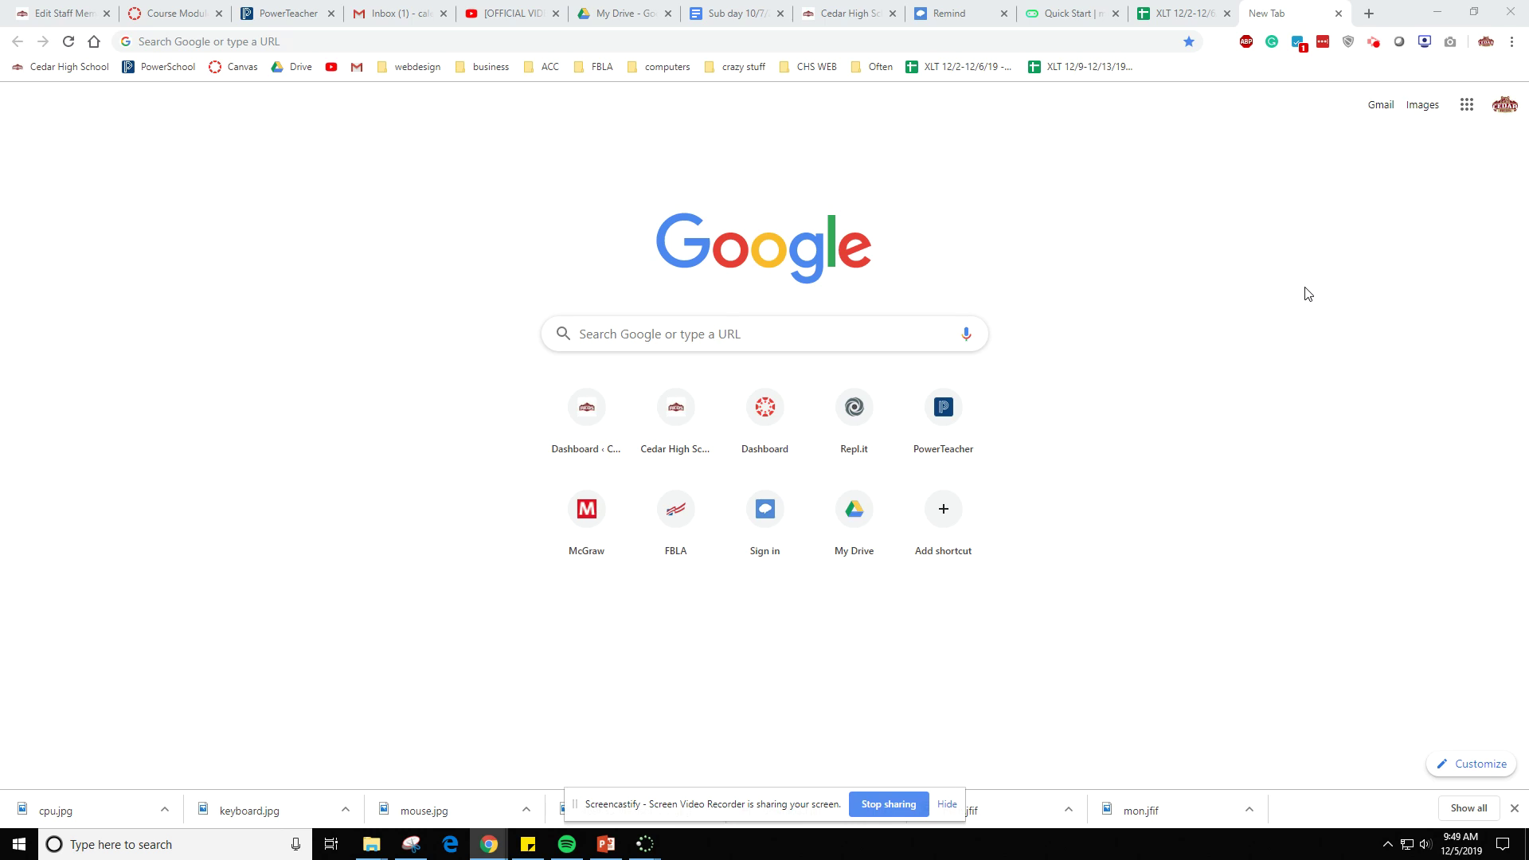
# - Open the Google apps grid at the top right of Chrome's new tab page
pyautogui.click(1468, 112)
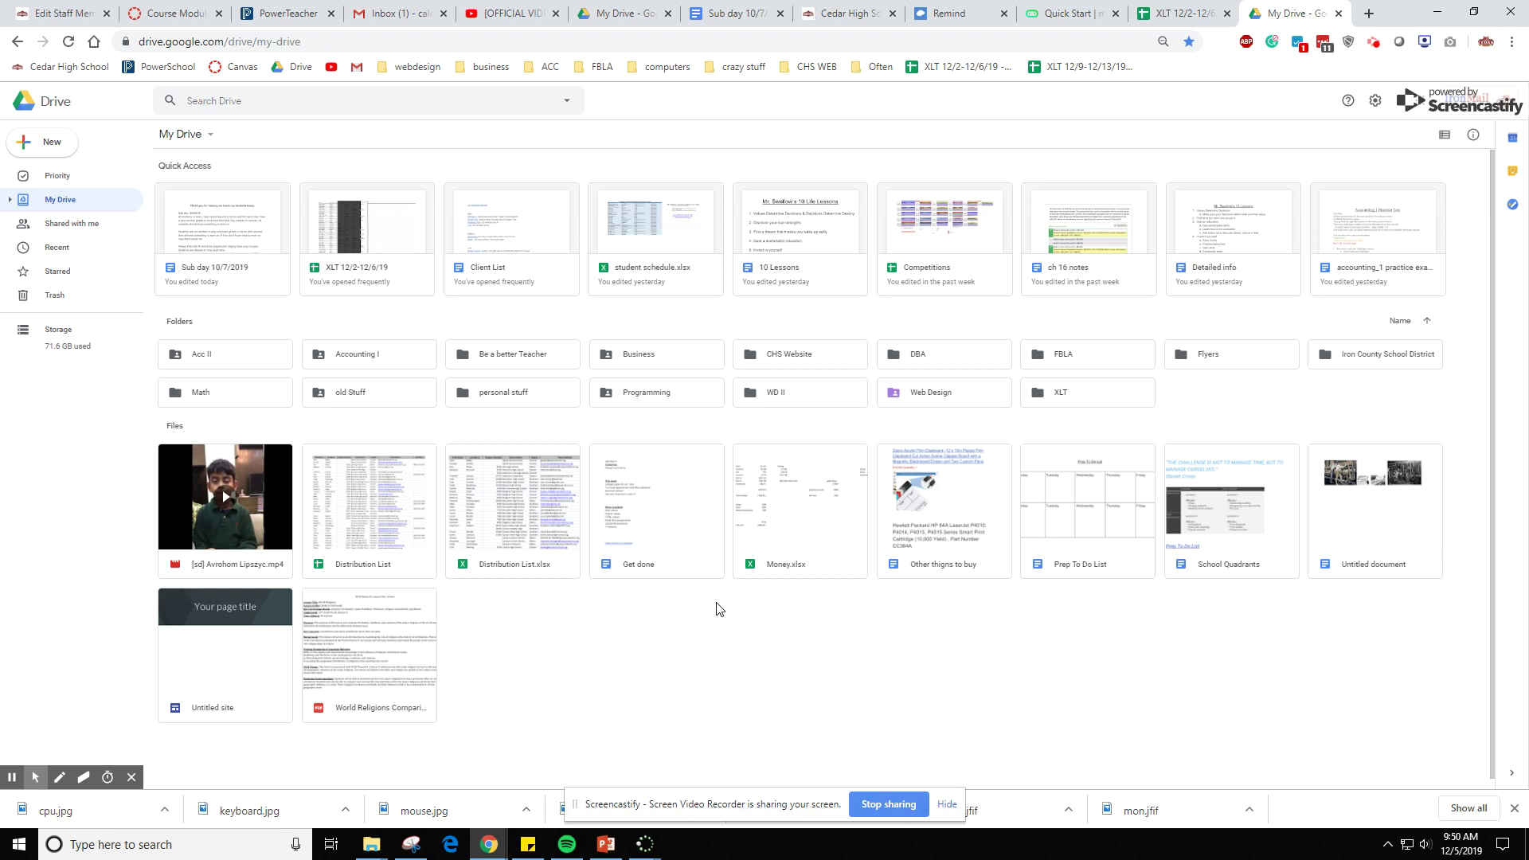
# - Select and deselect the Acc II, Accounting I and DBA folders to show how selection works
pyautogui.click(210, 356)
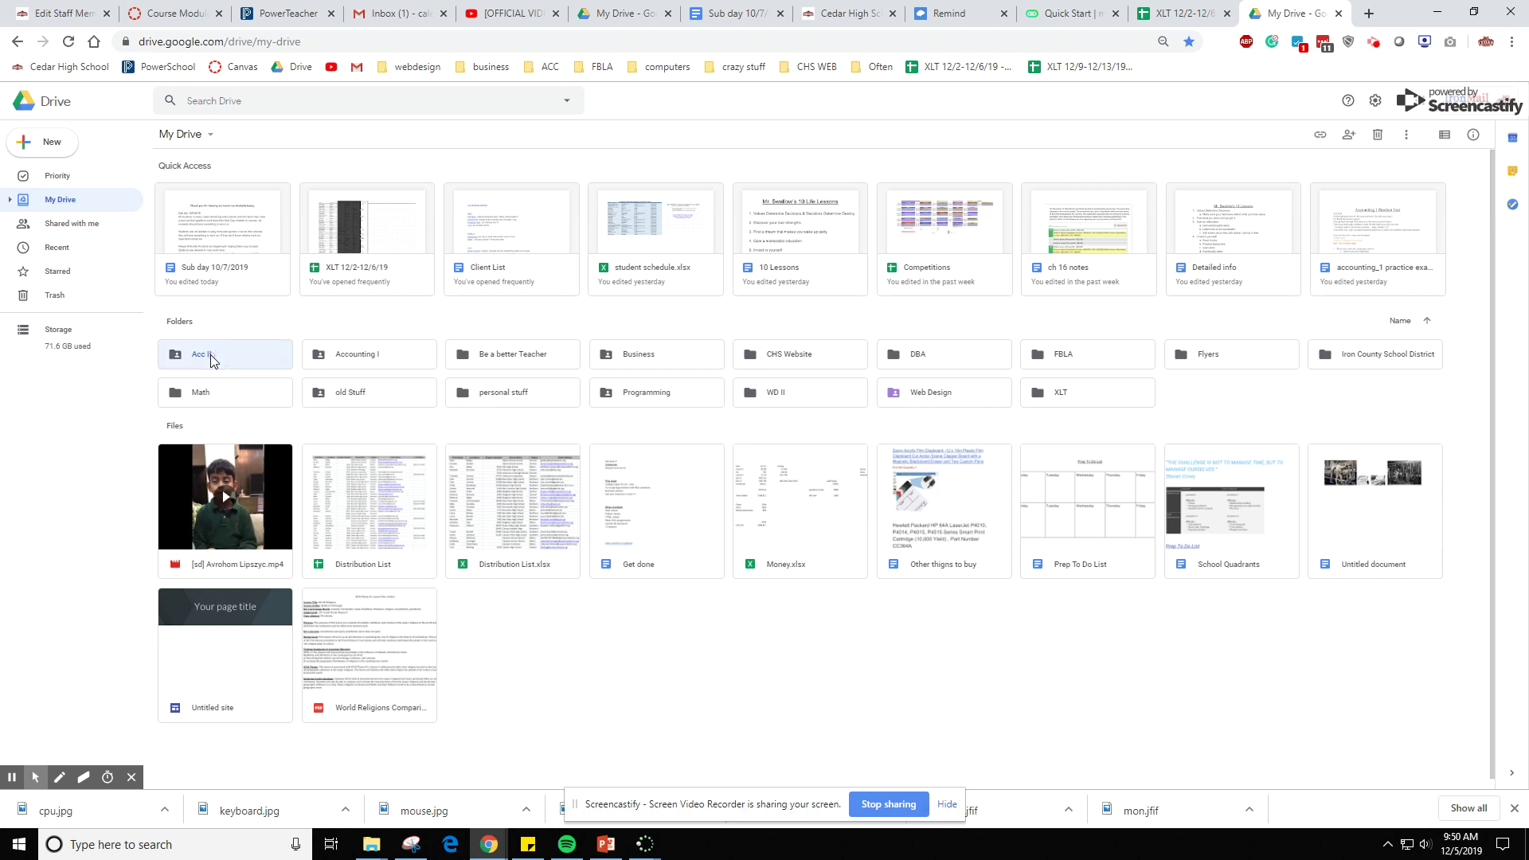
pyautogui.click(358, 366)
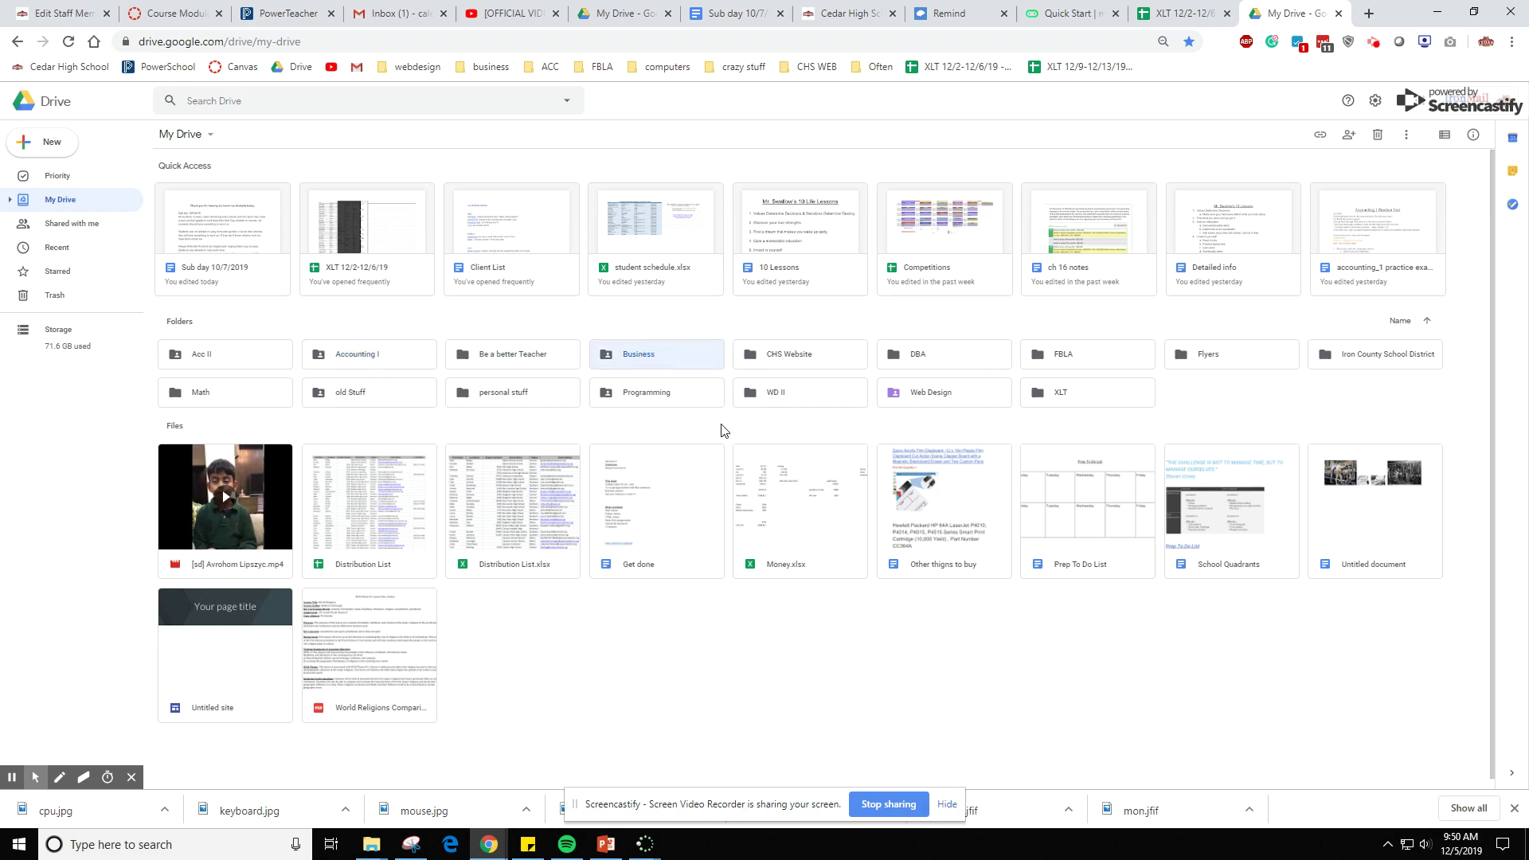
pyautogui.click(756, 431)
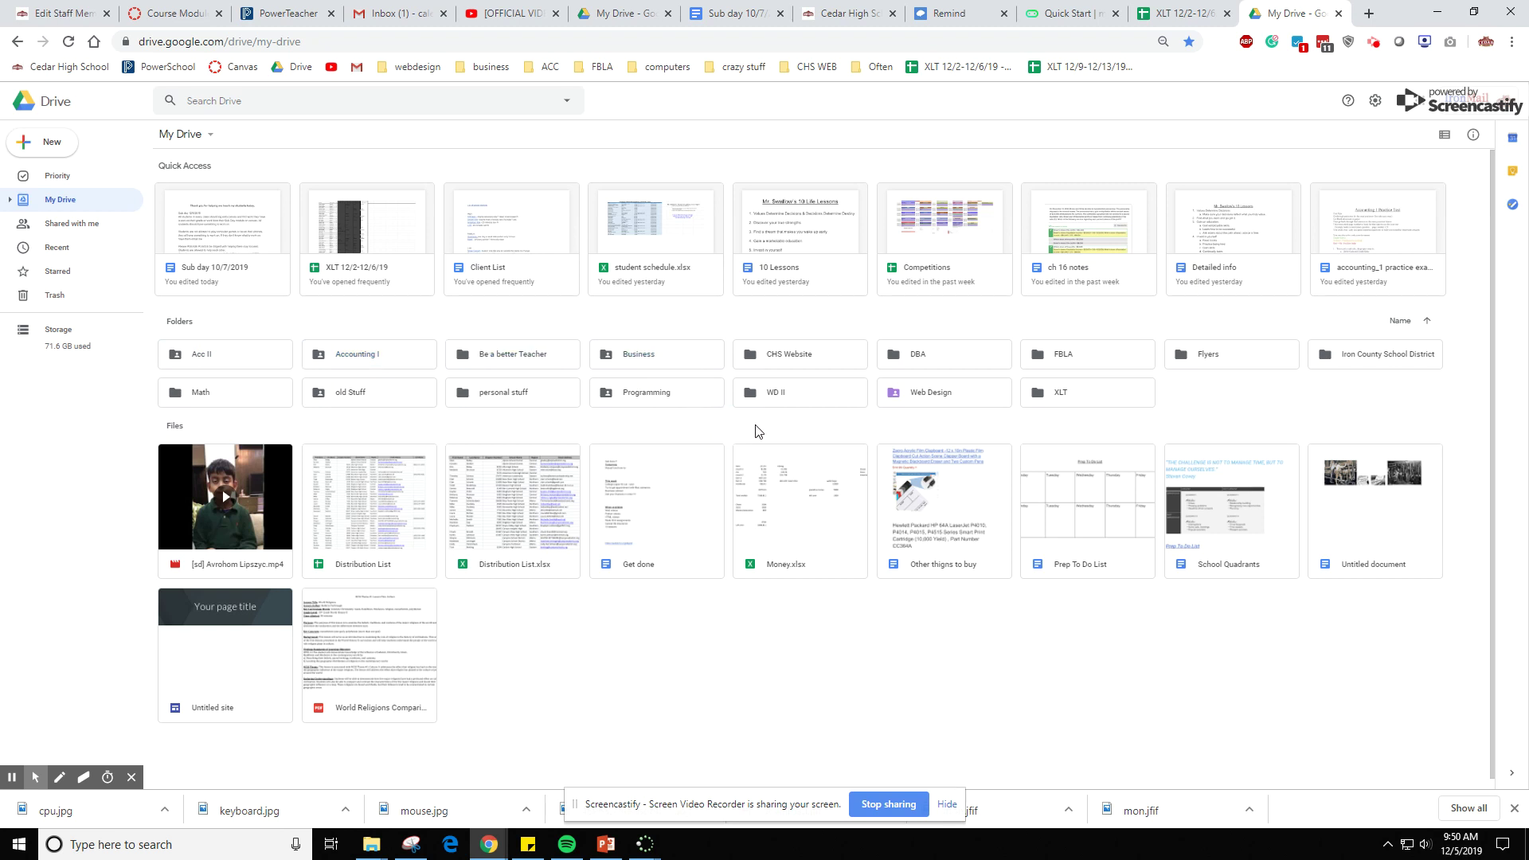
pyautogui.click(921, 359)
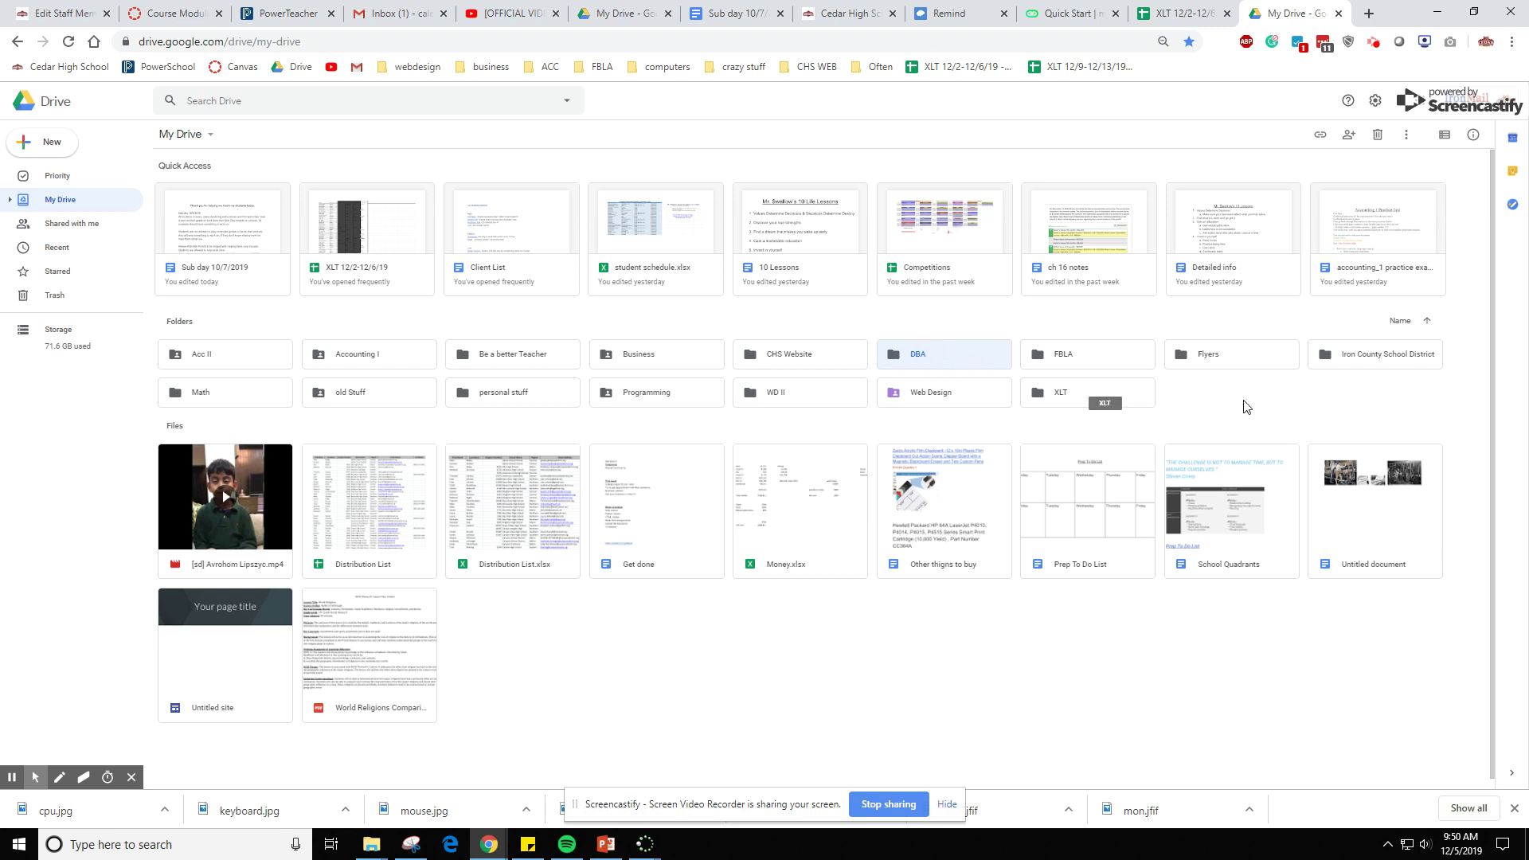
pyautogui.click(637, 375)
pyautogui.click(440, 422)
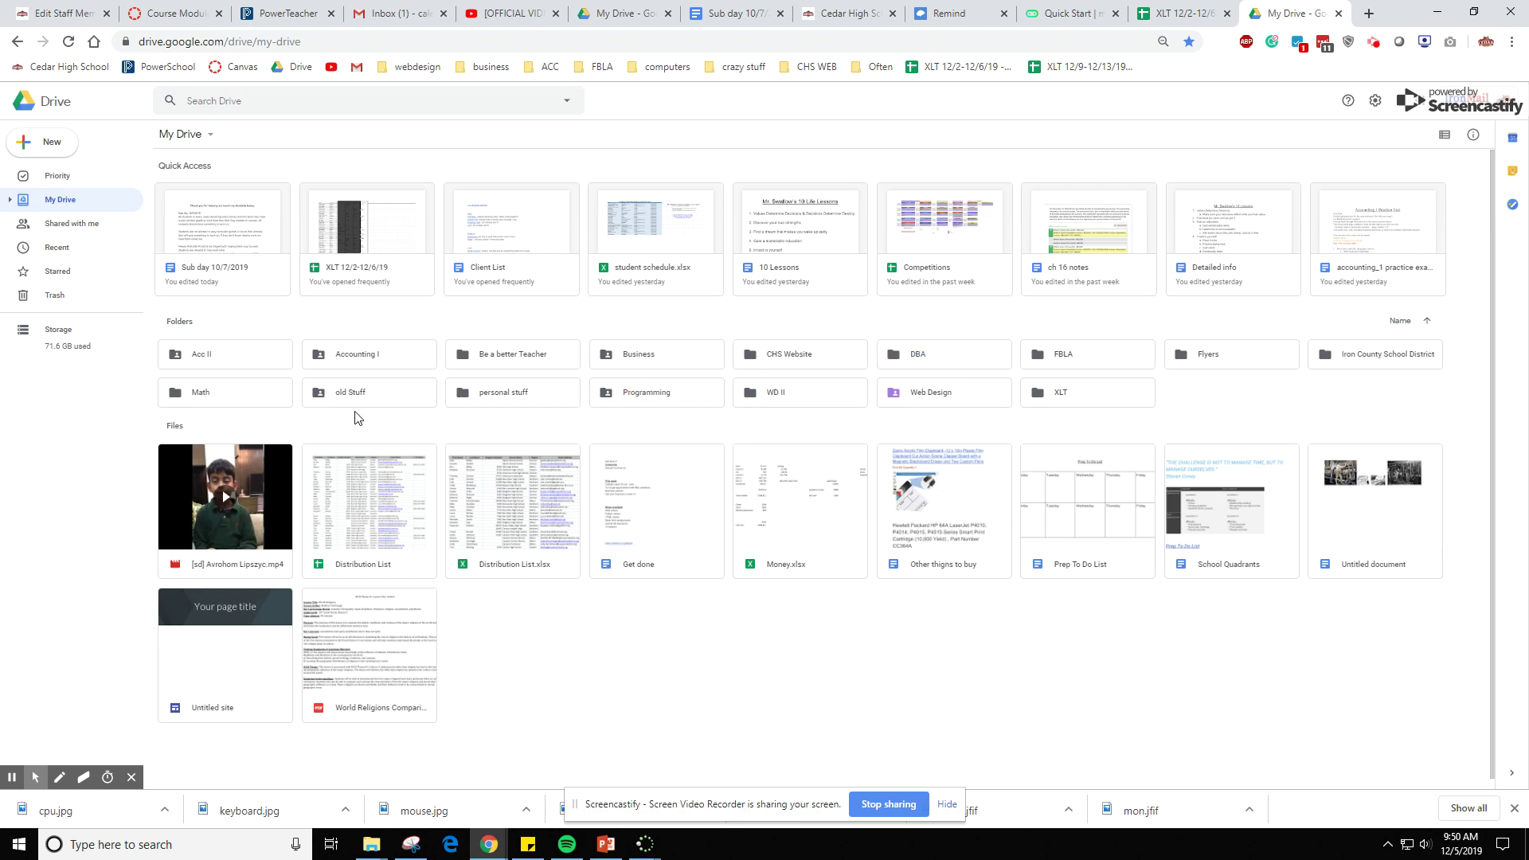
pyautogui.click(374, 428)
pyautogui.click(937, 619)
# - Create a new My Drive folder via New > Folder and name it 'Old Stuff'
pyautogui.click(36, 150)
pyautogui.click(40, 152)
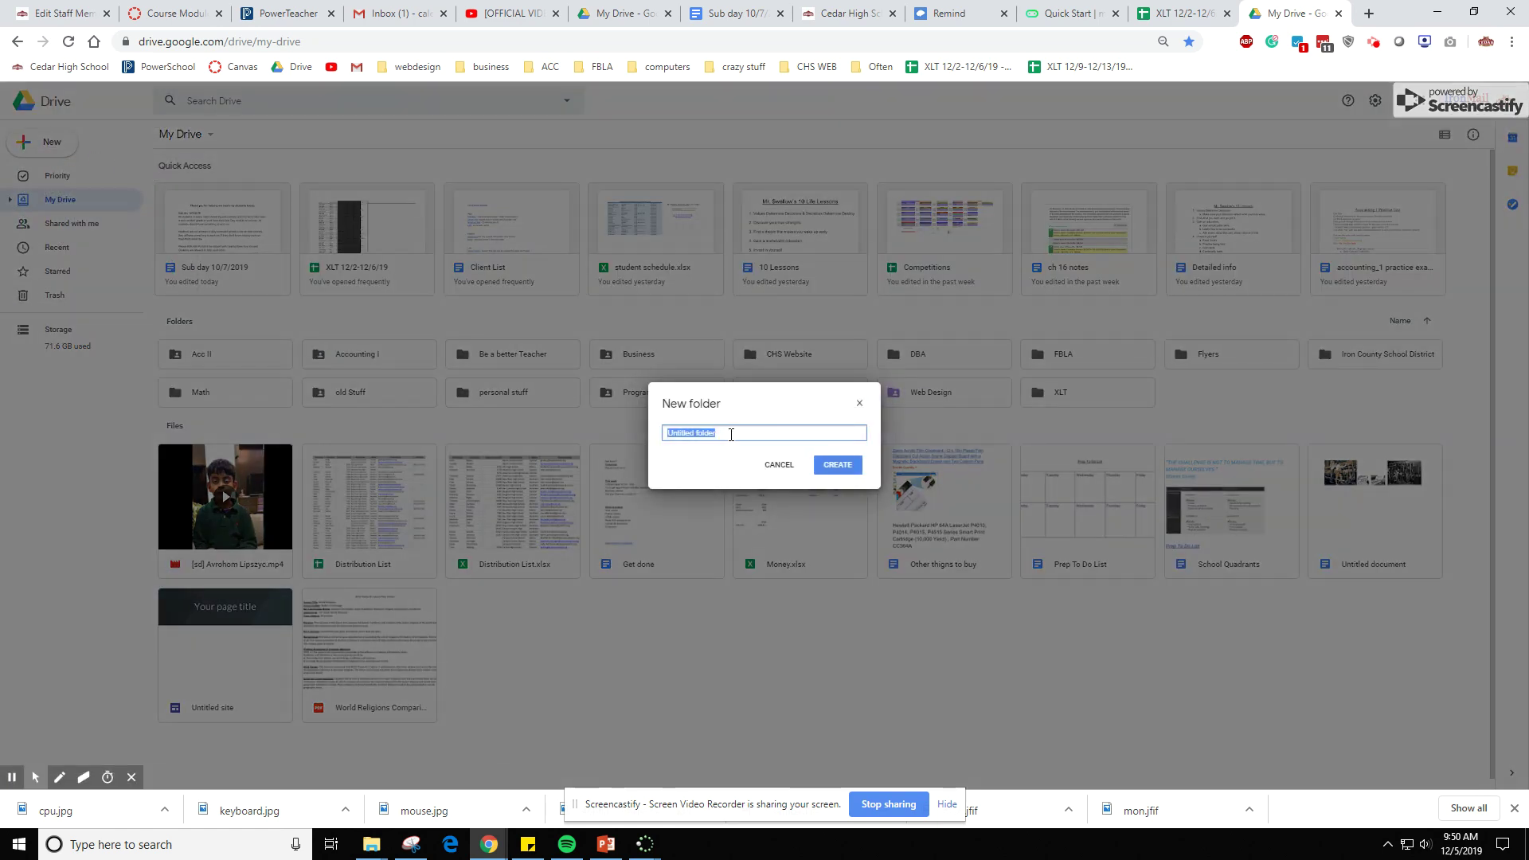
pyautogui.press('BackSpace')
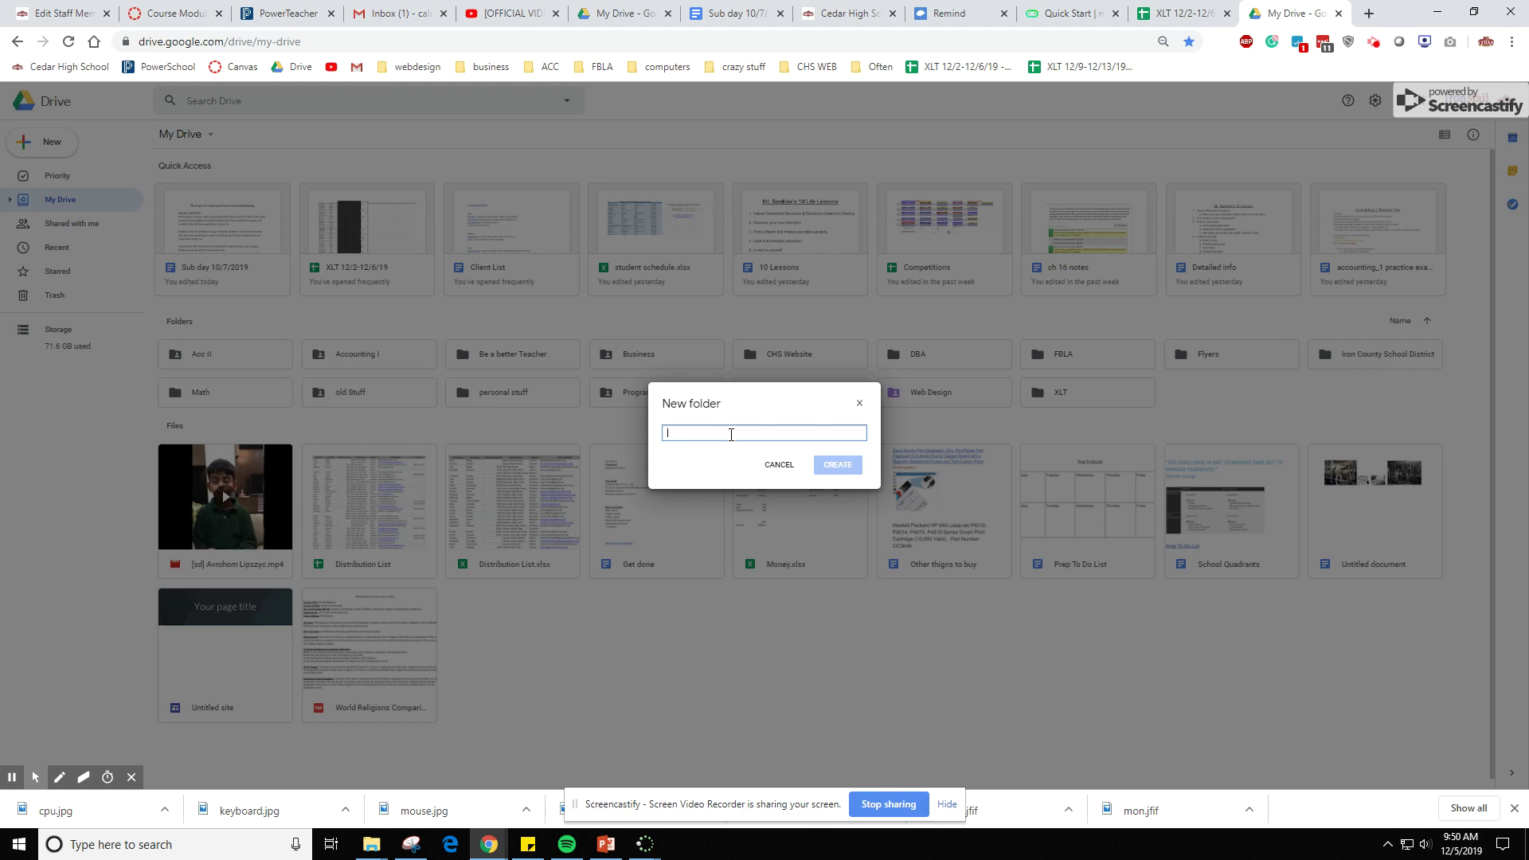
pyautogui.write('C')
pyautogui.write('ld Stuff')
pyautogui.press('Return')
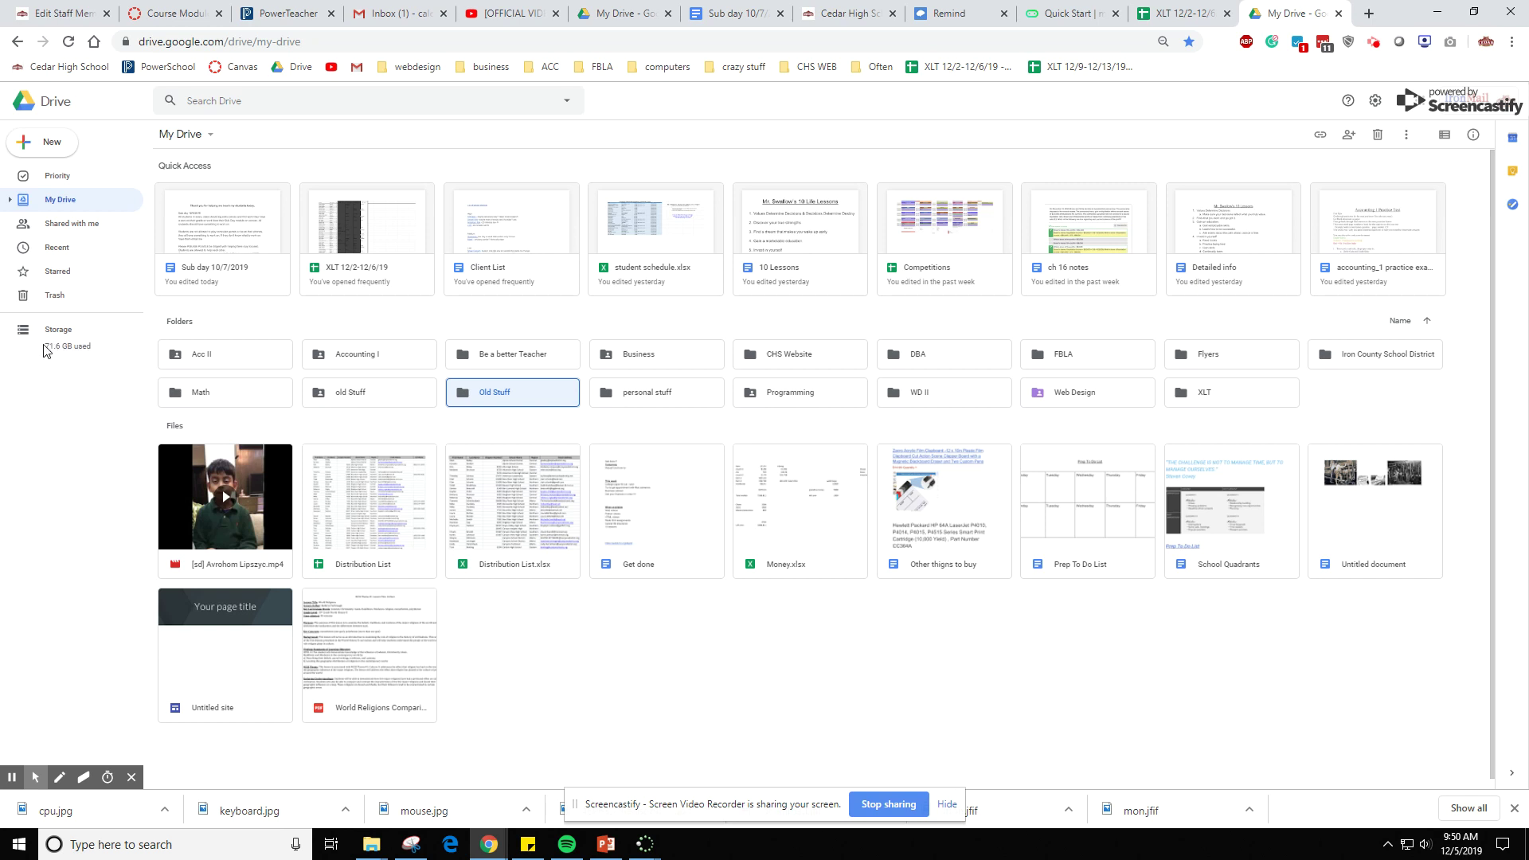
# - Practise selecting files by click, Ctrl-click and marquee, e.g. World Religions with Distribution List
pyautogui.click(528, 606)
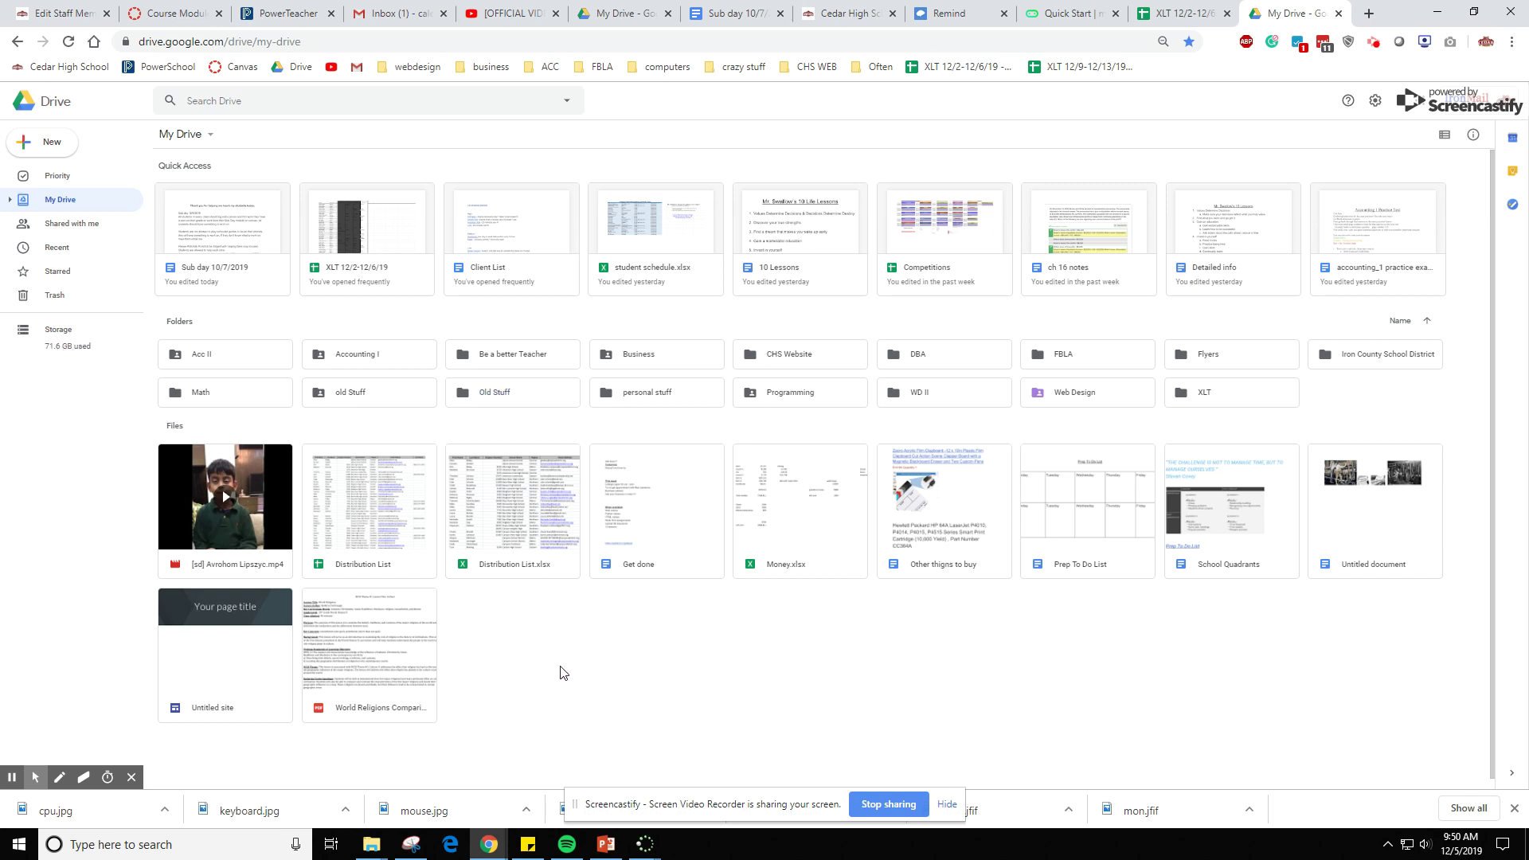
pyautogui.click(668, 671)
pyautogui.moveTo(579, 677); pyautogui.dragTo(267, 672)
pyautogui.keyDown('ctrl'); pyautogui.click(1427, 529); pyautogui.keyUp('ctrl')
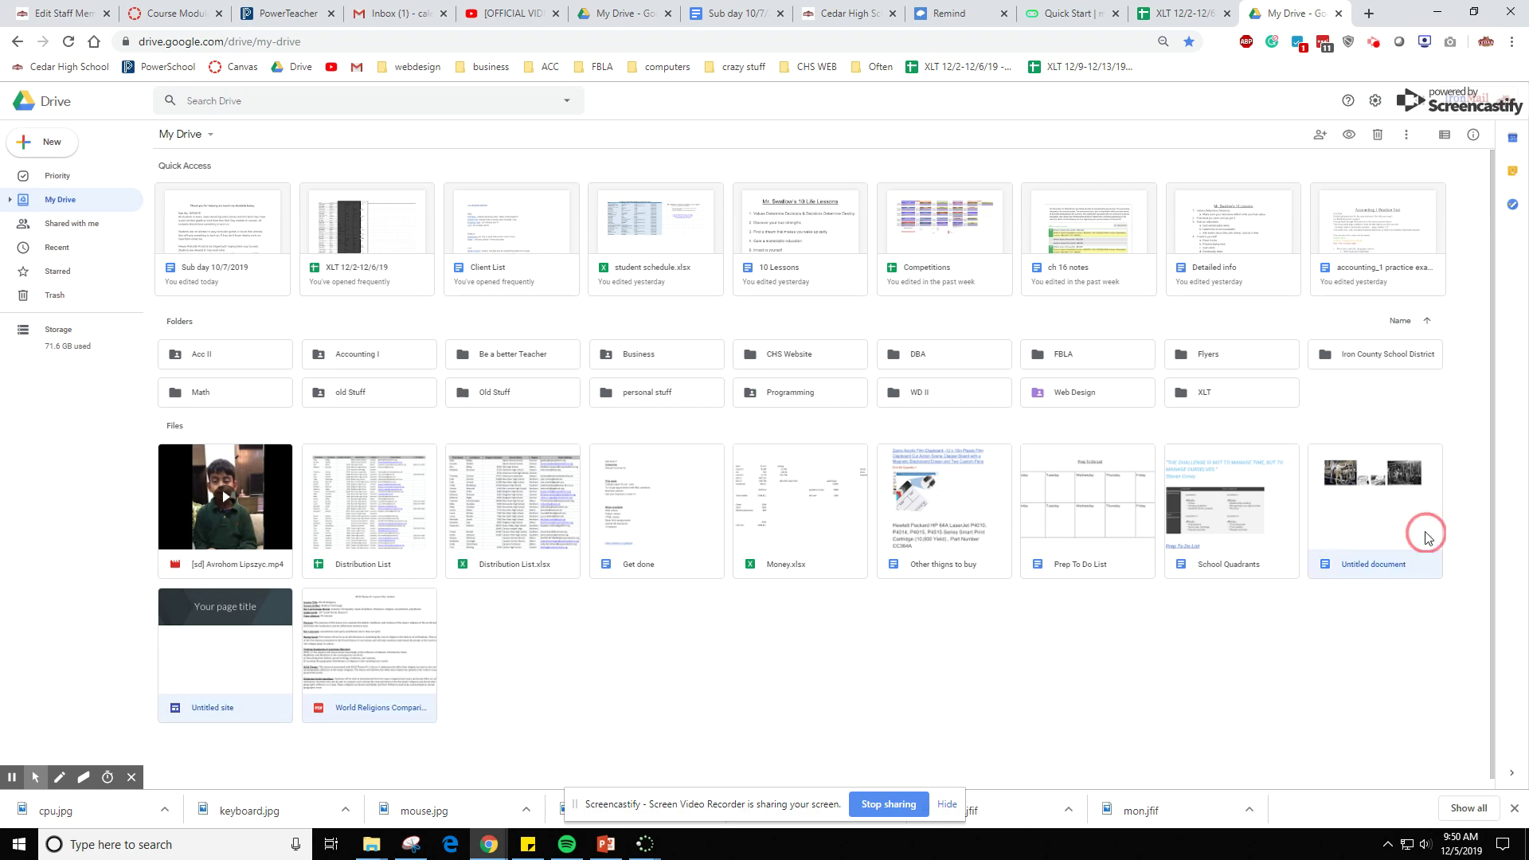
pyautogui.click(1137, 717)
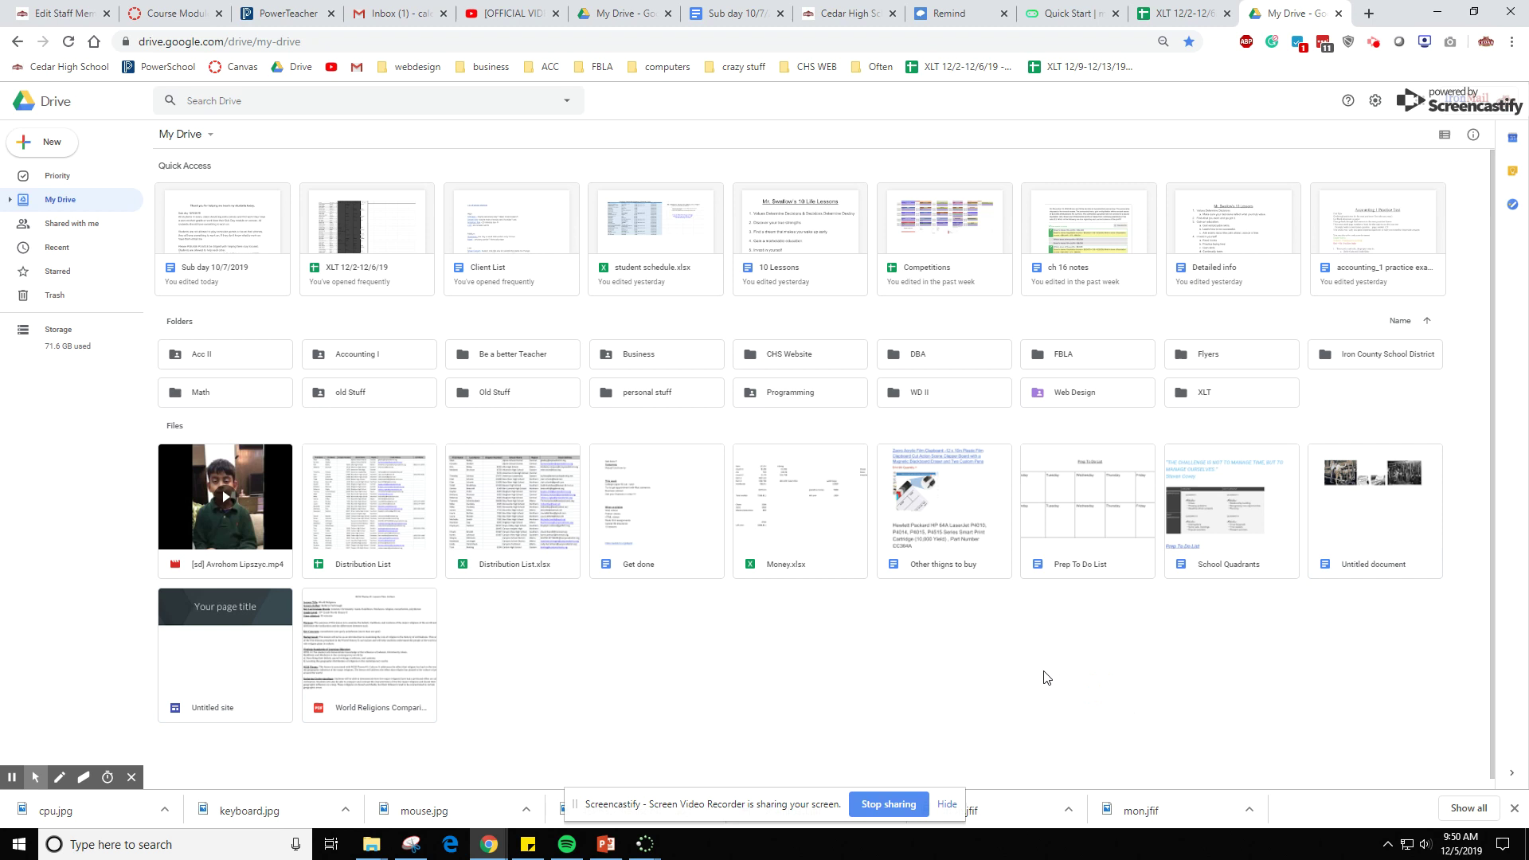
pyautogui.click(392, 660)
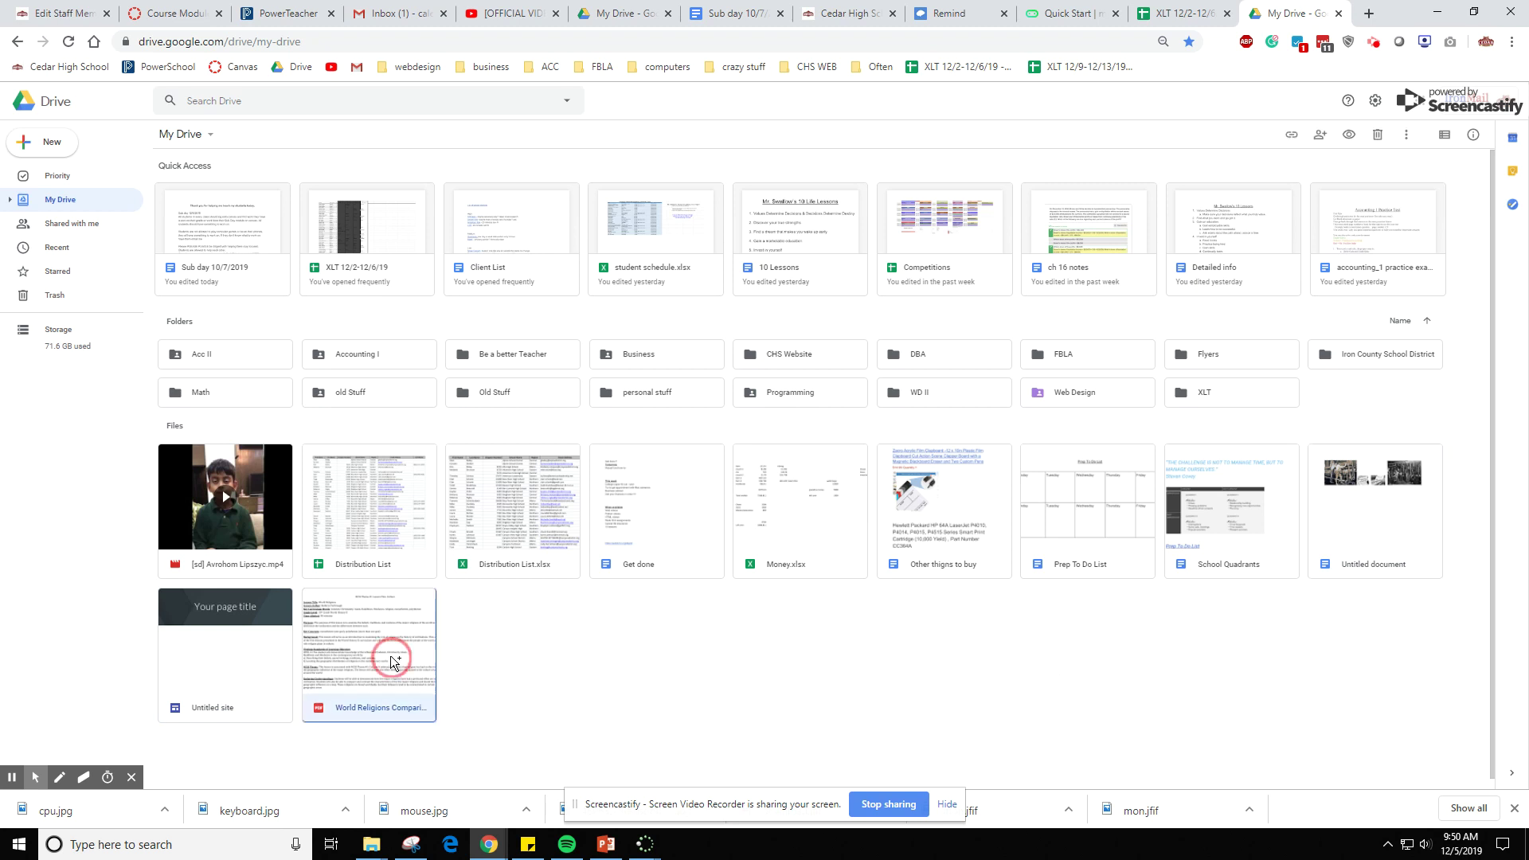
pyautogui.keyDown('ctrl'); pyautogui.click(380, 533); pyautogui.keyUp('ctrl')
pyautogui.click(648, 682)
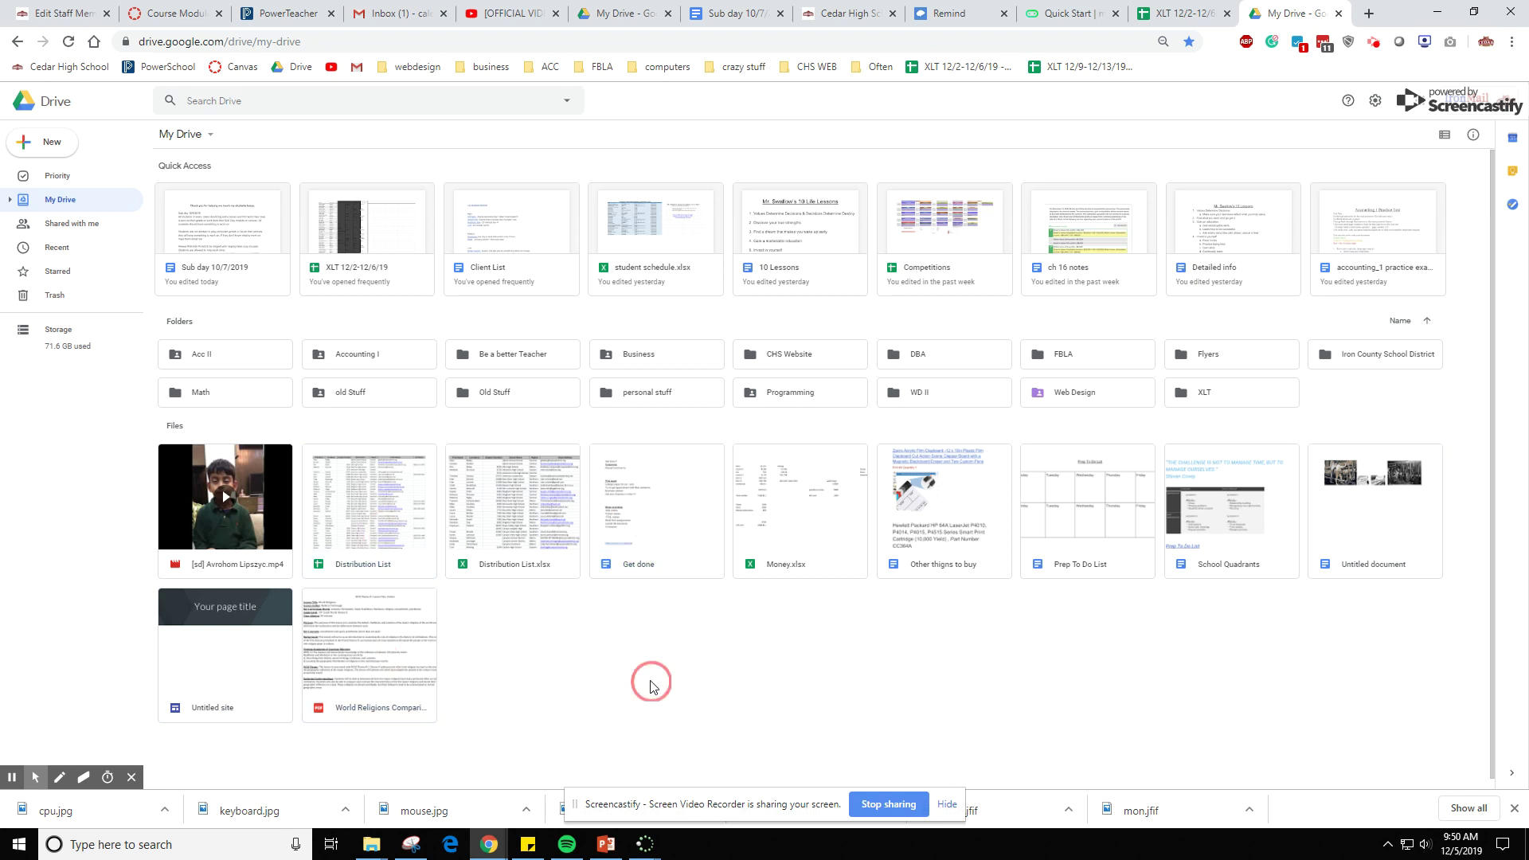
# - Marquee-select Untitled site and World Religions and drag them into the Old Stuff folder
pyautogui.click(559, 737)
pyautogui.moveTo(567, 735); pyautogui.dragTo(803, 560)
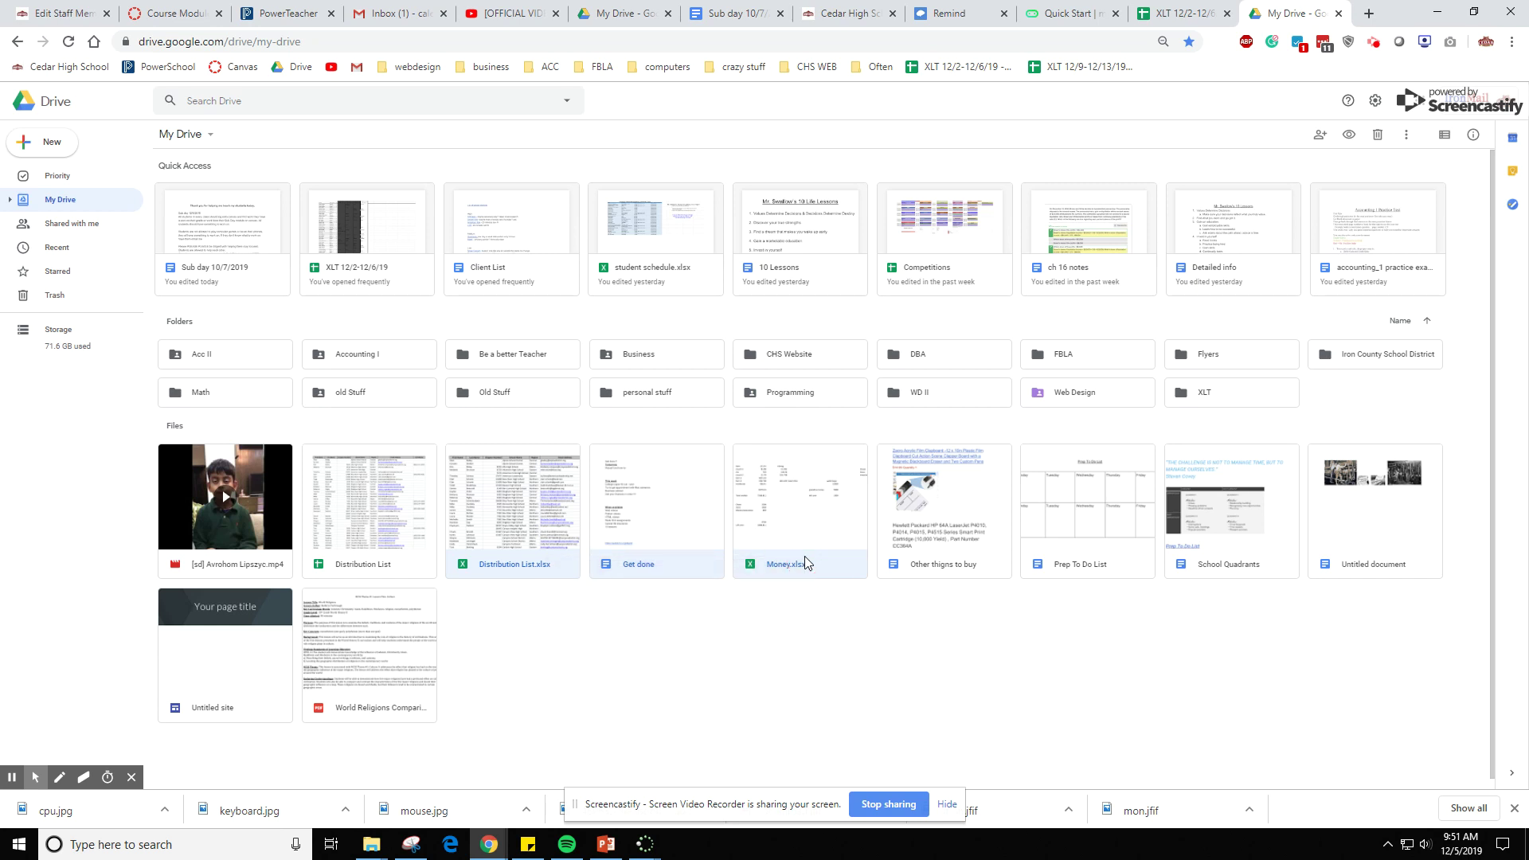
pyautogui.click(610, 731)
pyautogui.moveTo(599, 720); pyautogui.dragTo(150, 682)
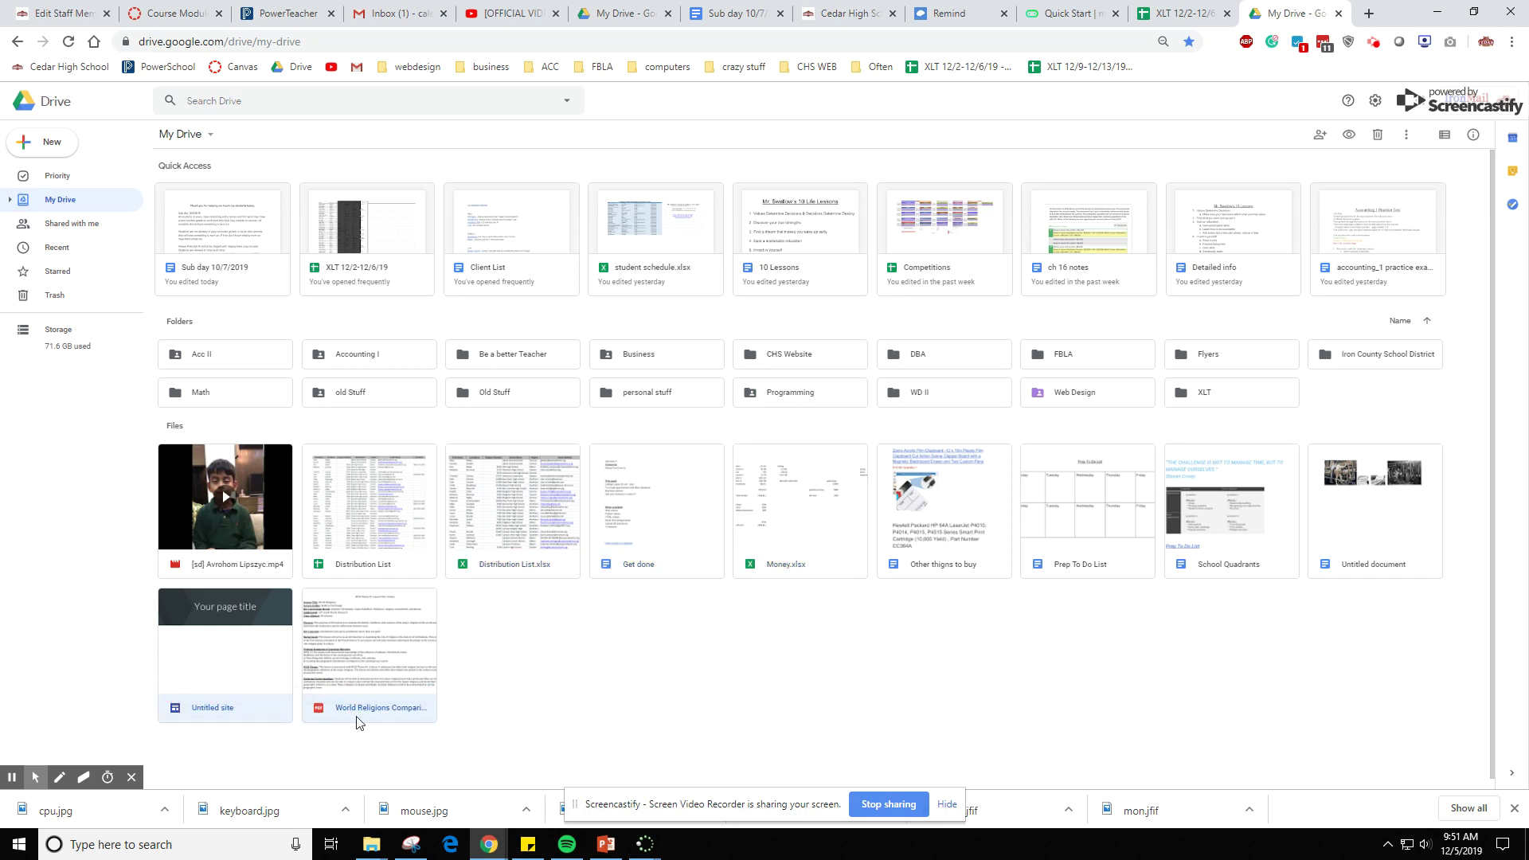
pyautogui.moveTo(362, 695); pyautogui.dragTo(556, 416)
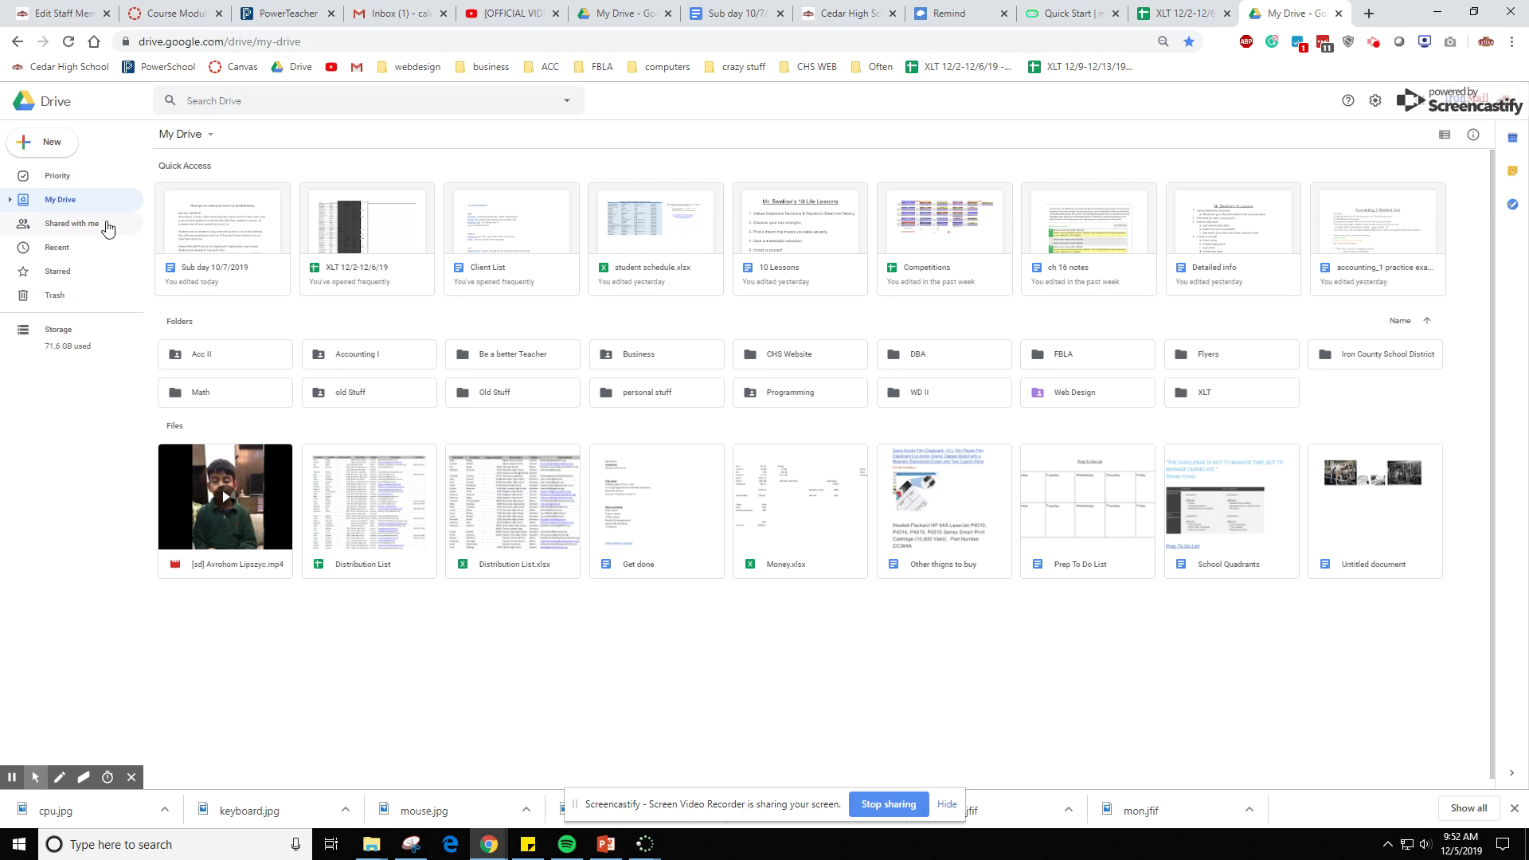
# - Create a folder named 'DBA Student Example' in My Drive and open it
pyautogui.click(53, 147)
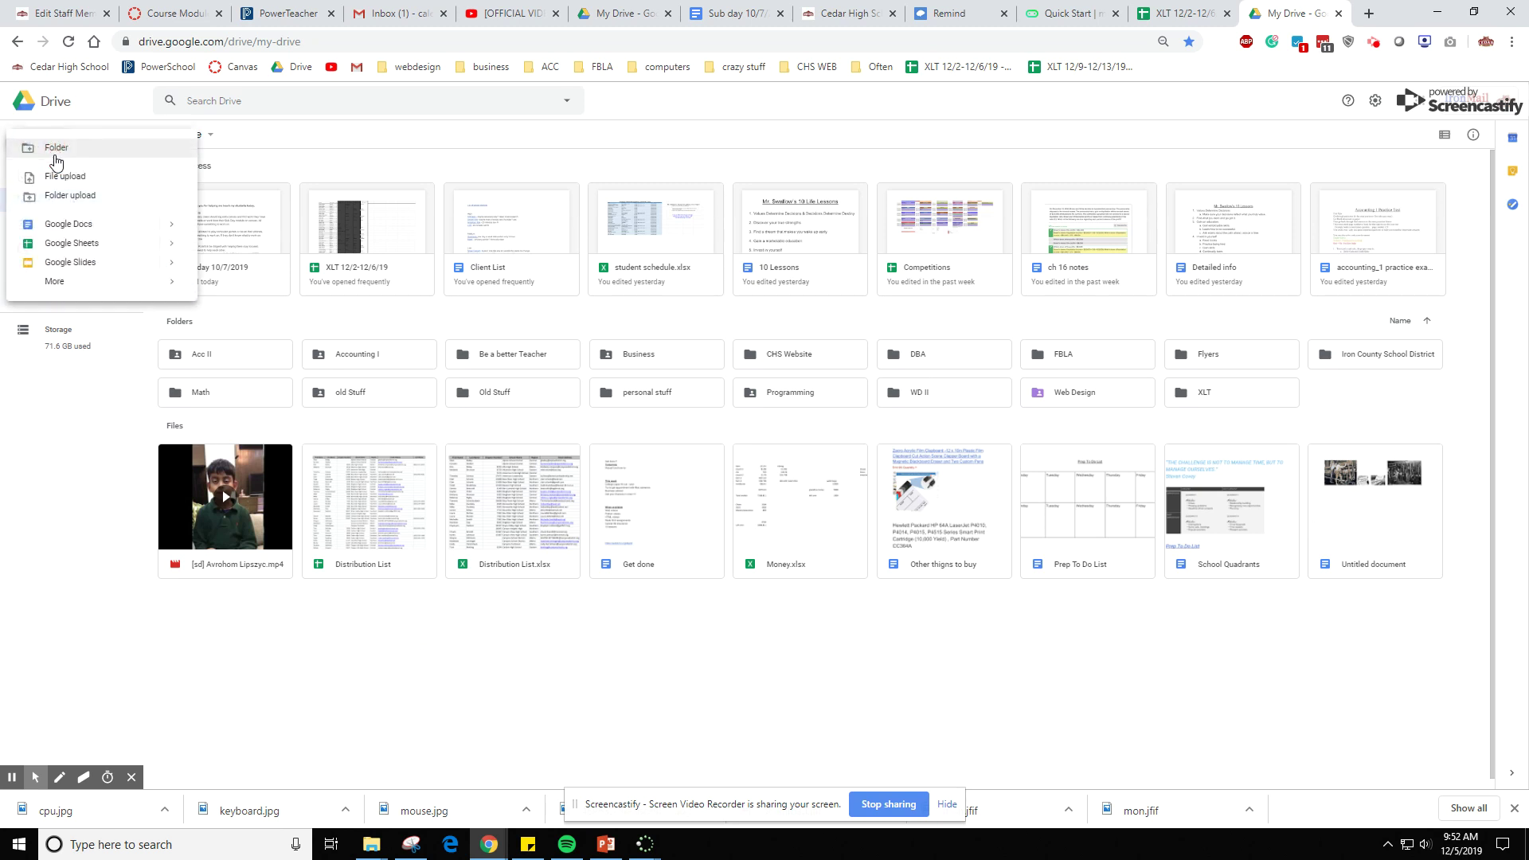
pyautogui.click(56, 148)
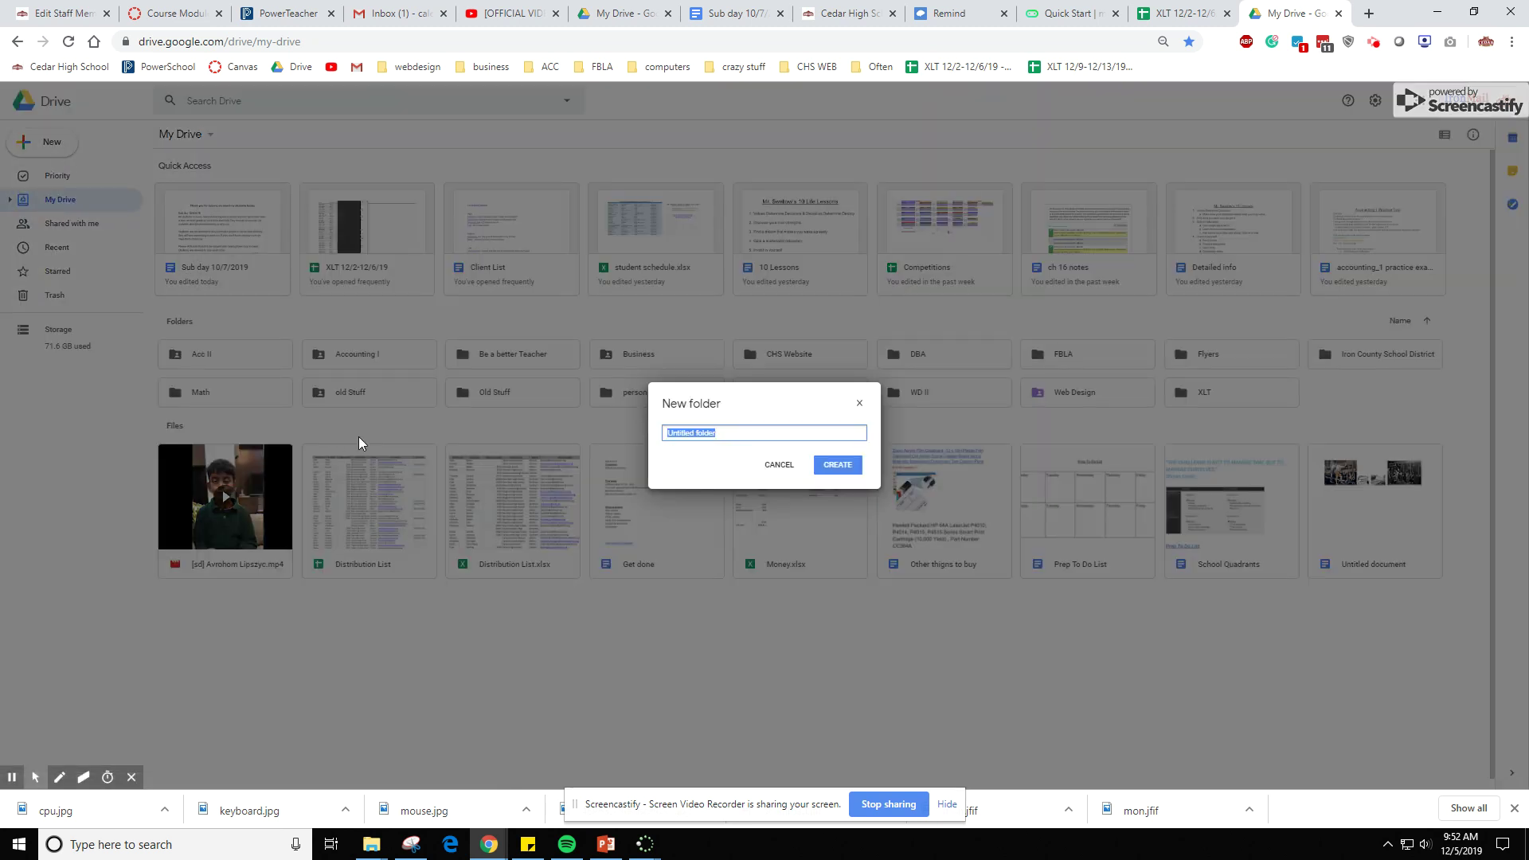
pyautogui.write('C')
pyautogui.press('Return')
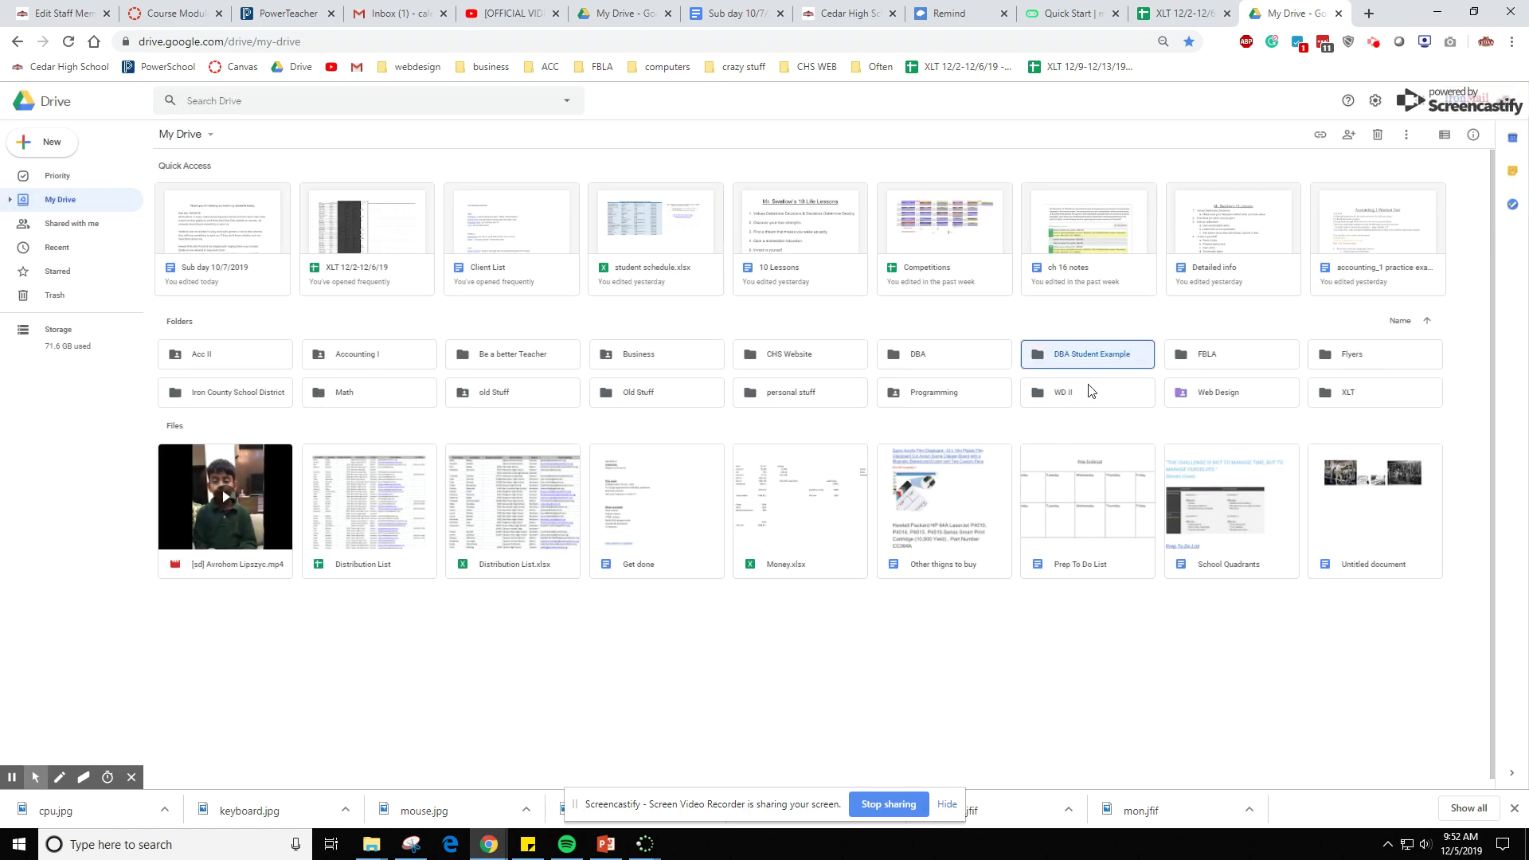
pyautogui.doubleClick(1076, 360)
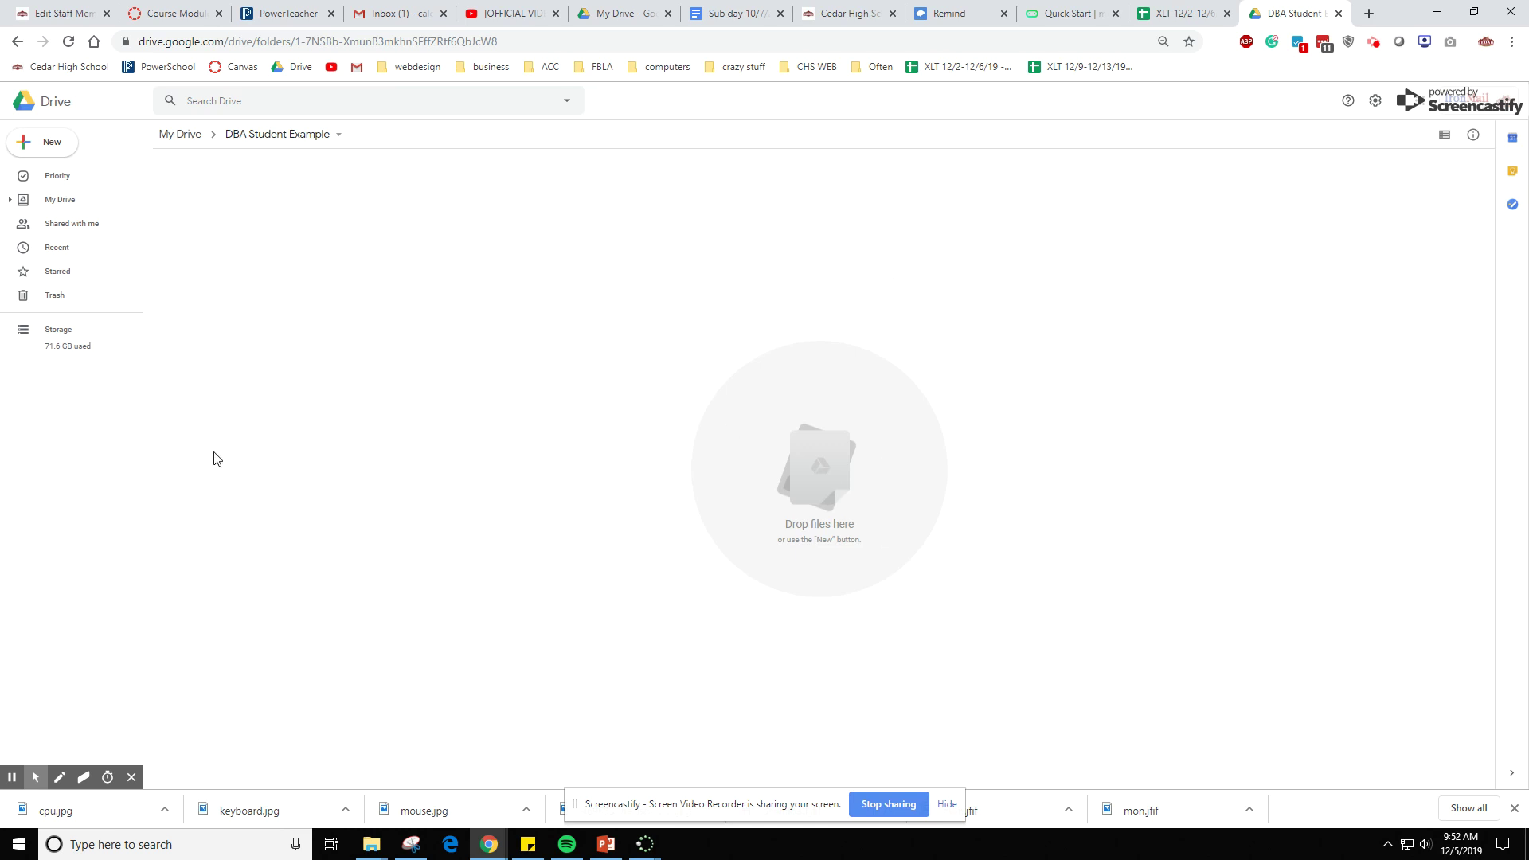
# - Inside DBA Student Example, create a folder named 'Google Intro Assignment'
pyautogui.click(63, 155)
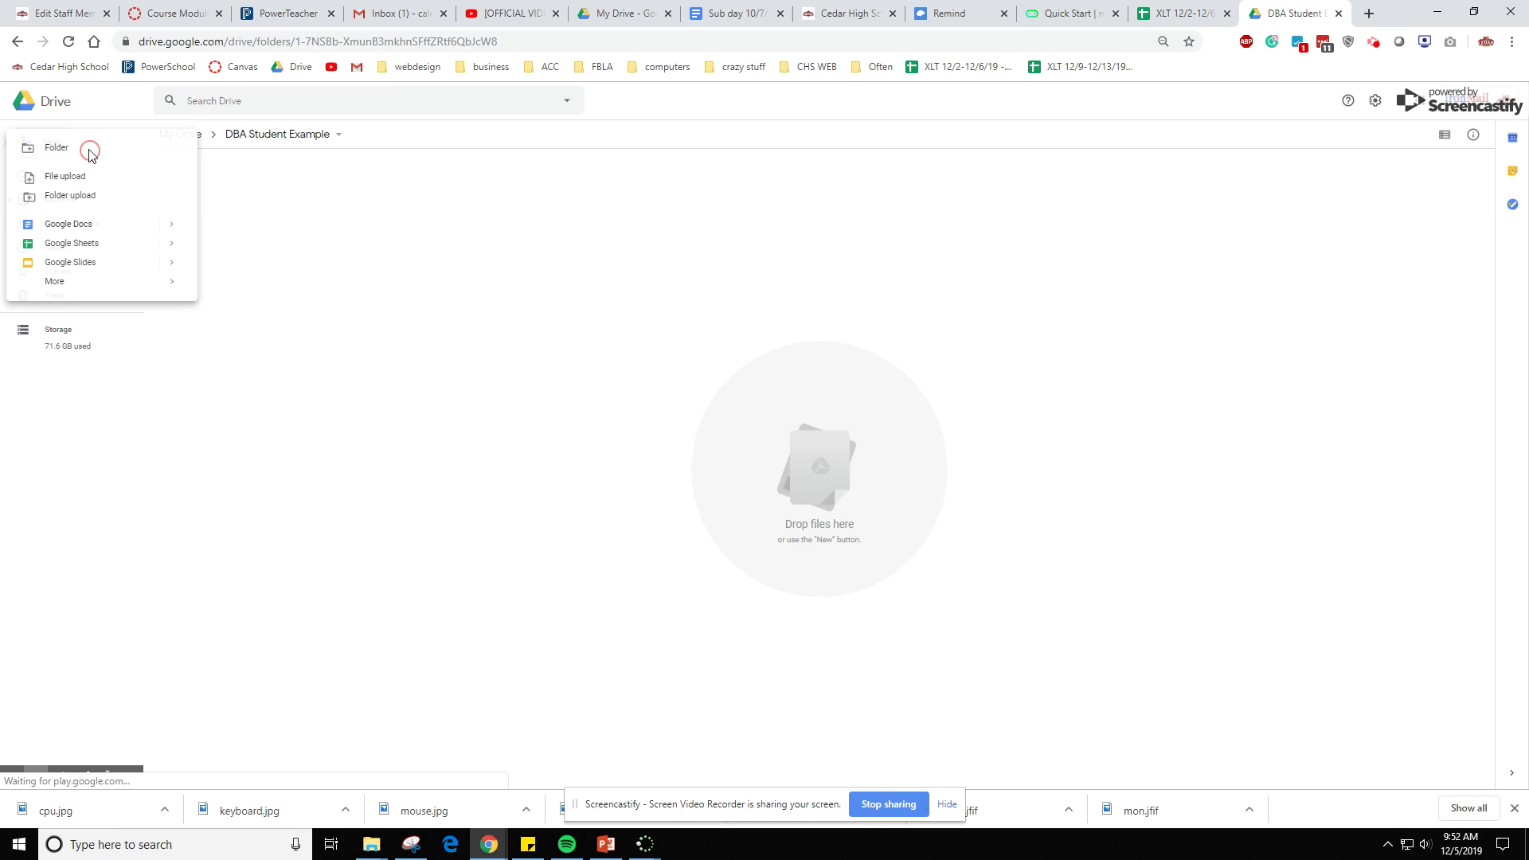
pyautogui.click(90, 151)
pyautogui.write('Goog')
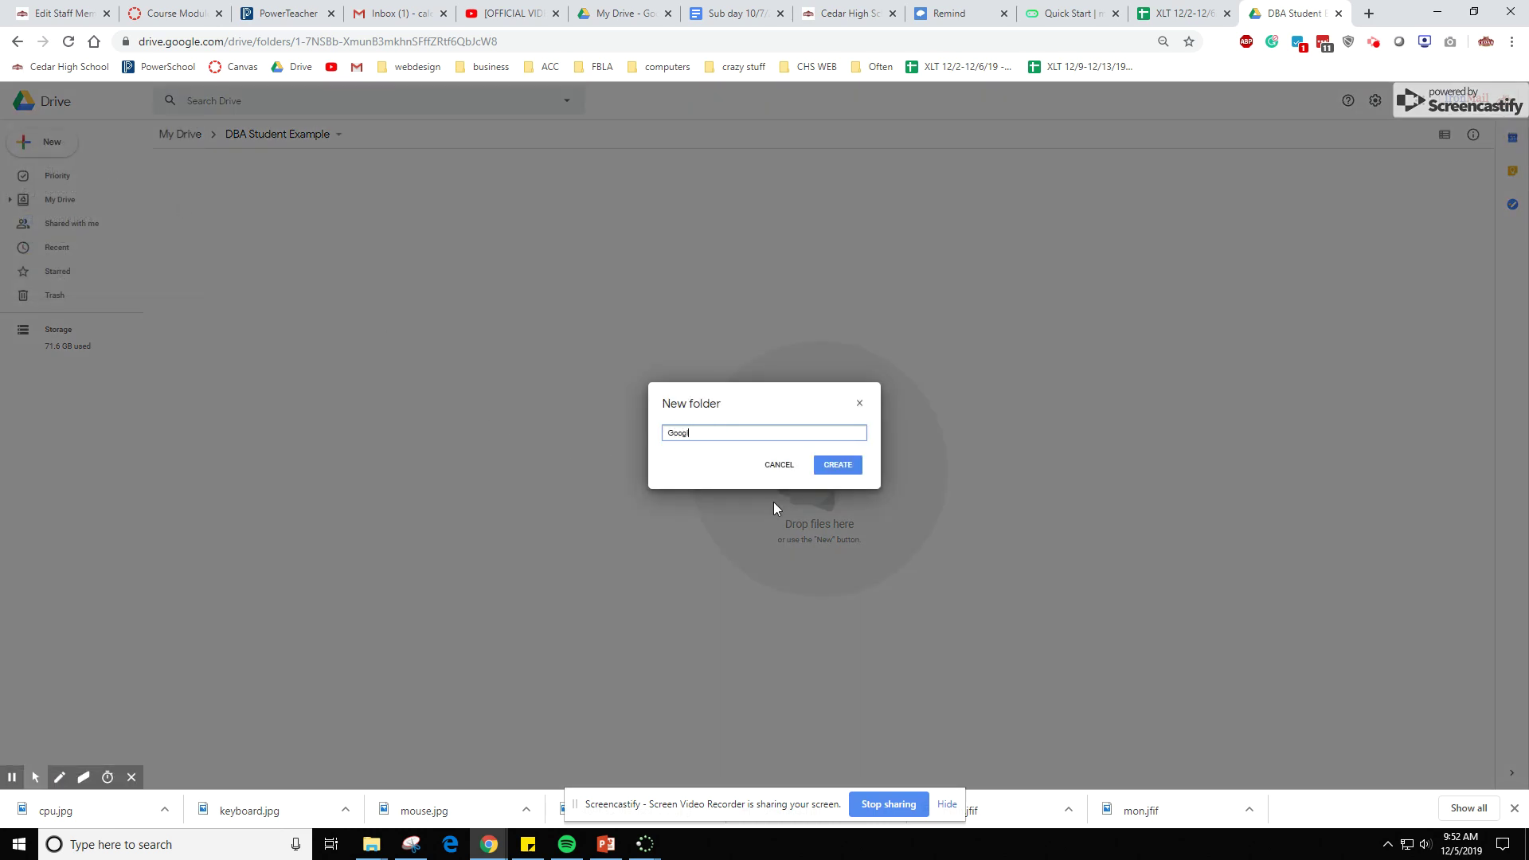
pyautogui.write('le Intro Assignment')
pyautogui.press('Return')
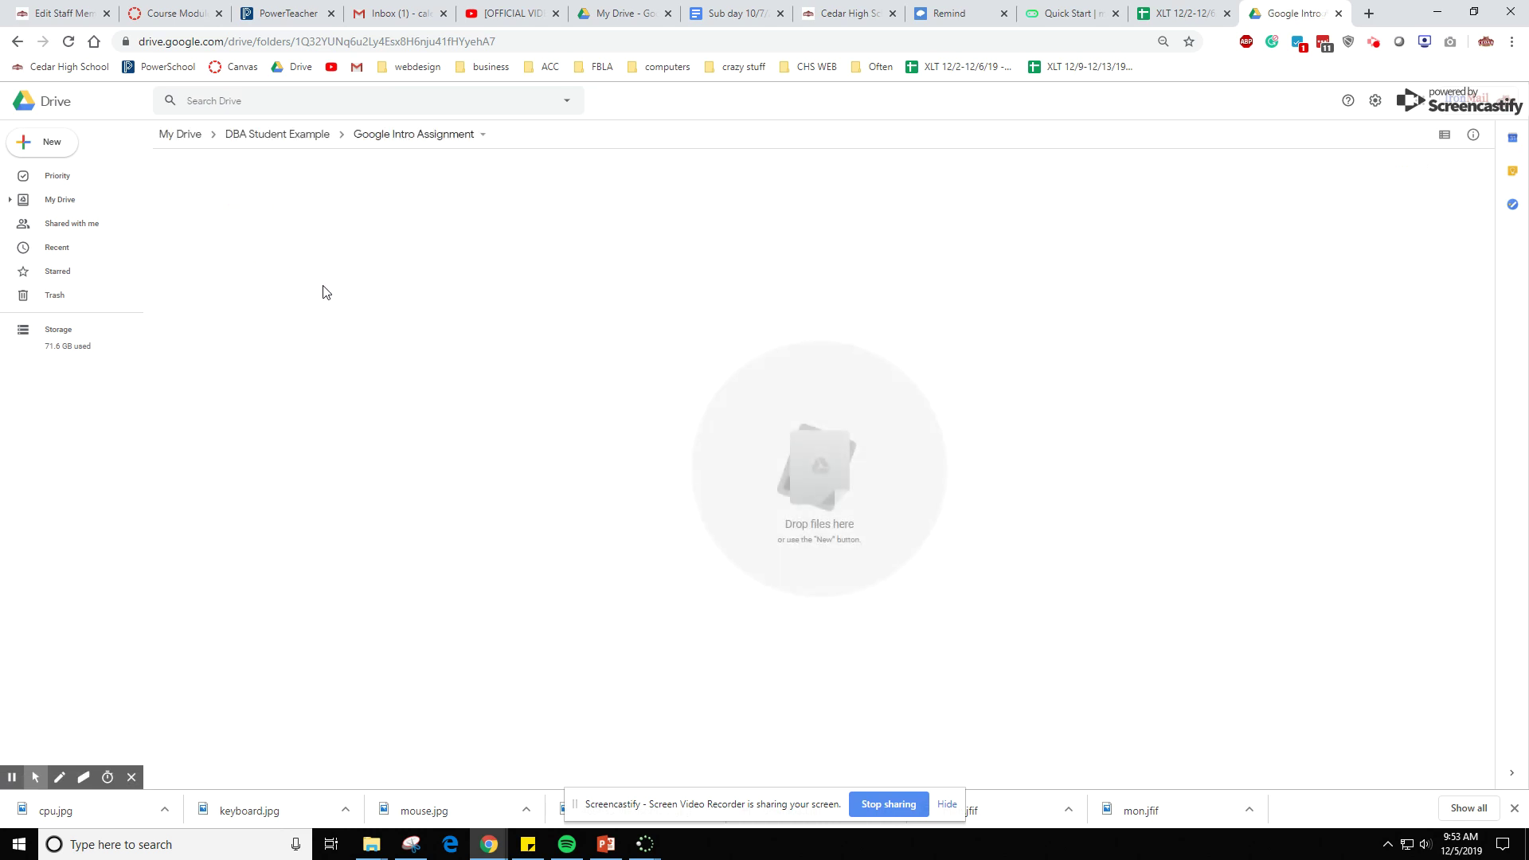
# - Create the Pictures and Powerpoint folders inside Google Intro Assignment
pyautogui.click(38, 151)
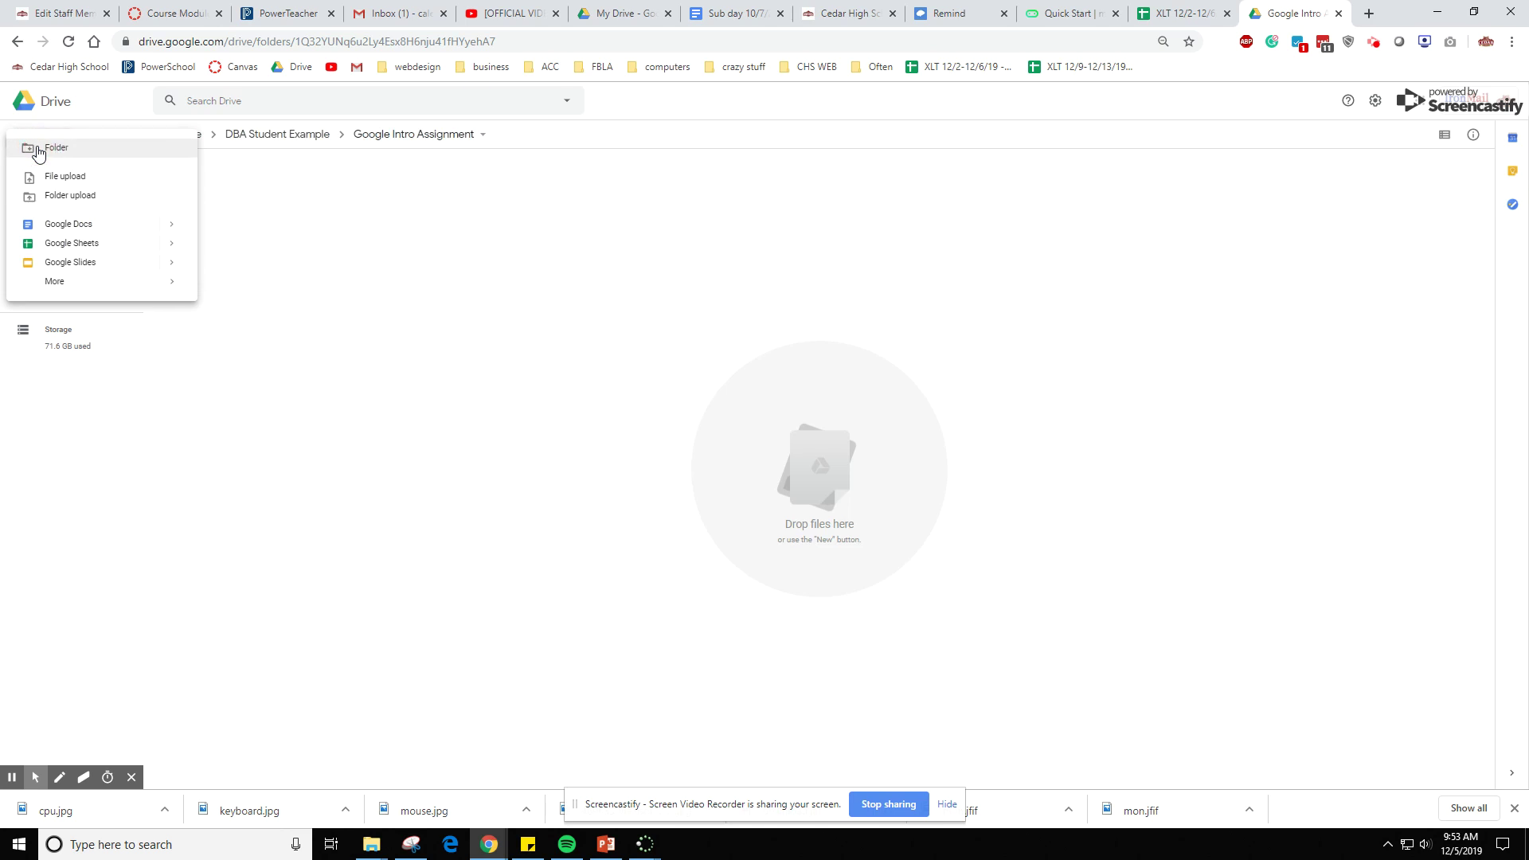
pyautogui.click(38, 150)
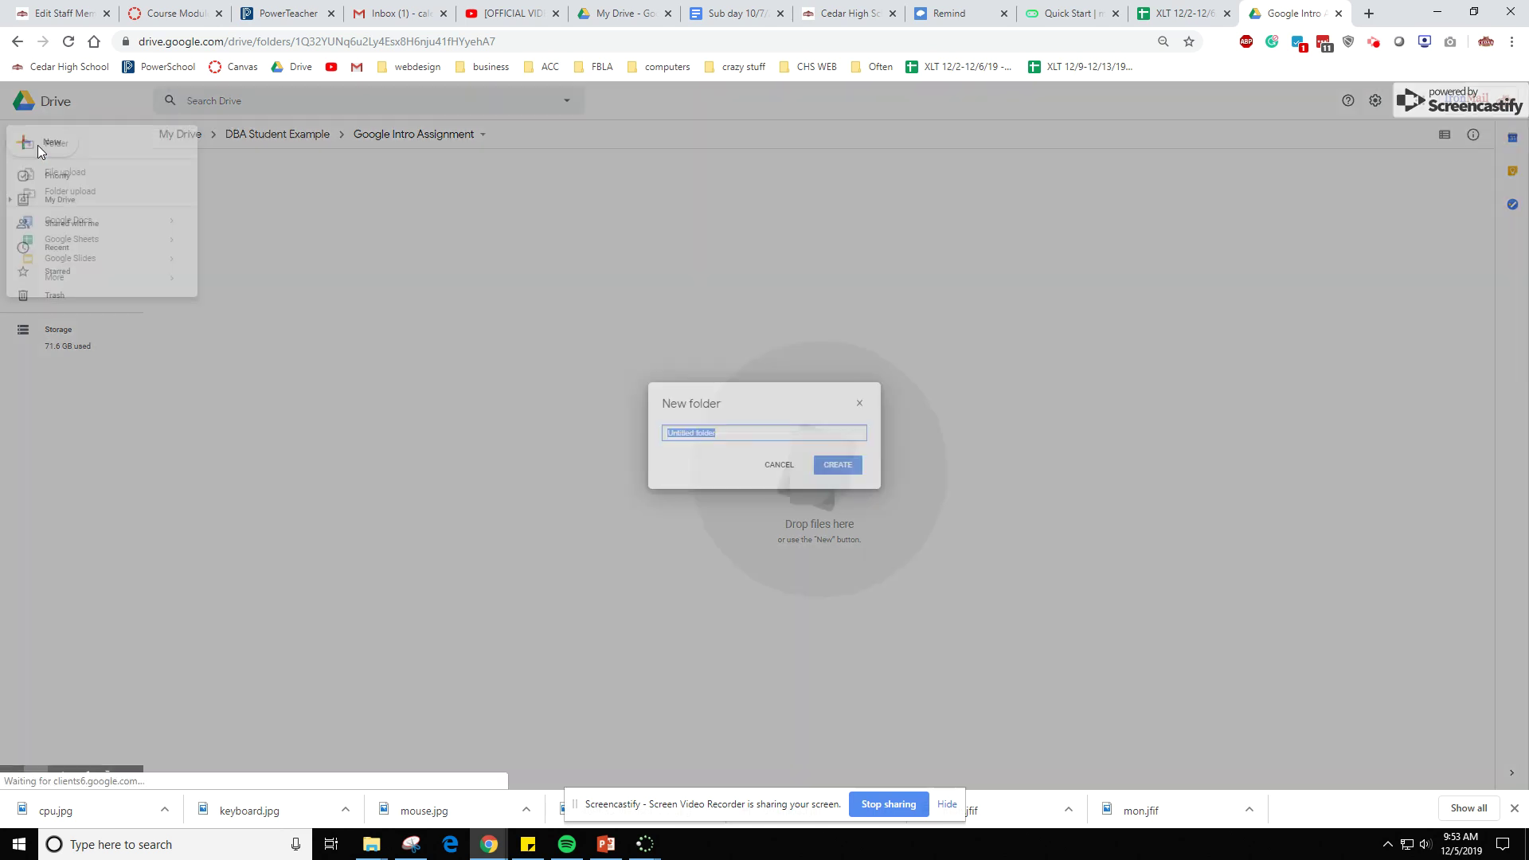
pyautogui.press('BackSpace')
pyautogui.write('Pictures')
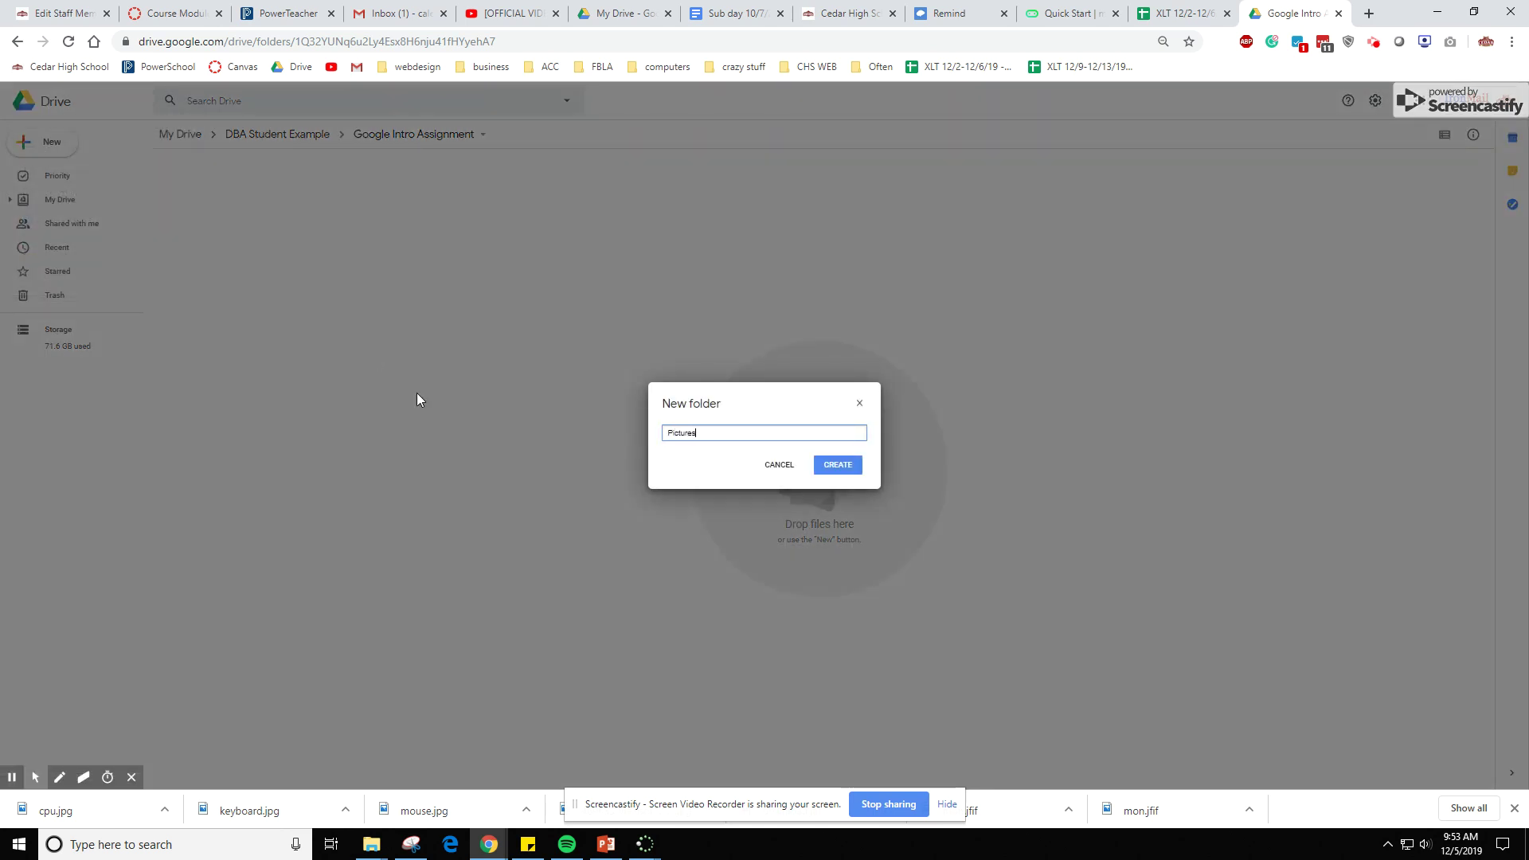
pyautogui.press('Return')
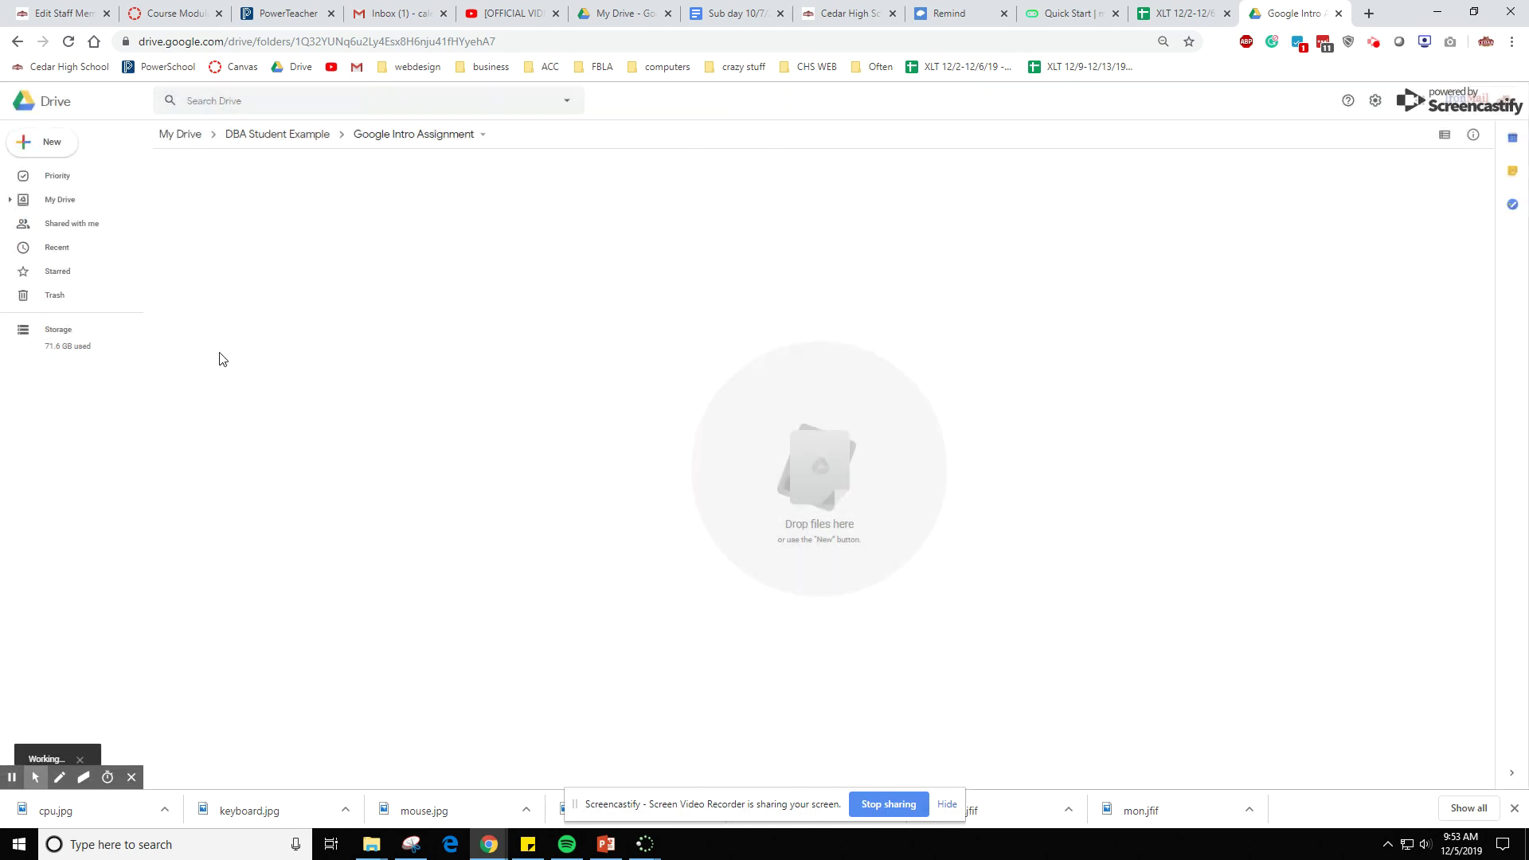
pyautogui.click(60, 142)
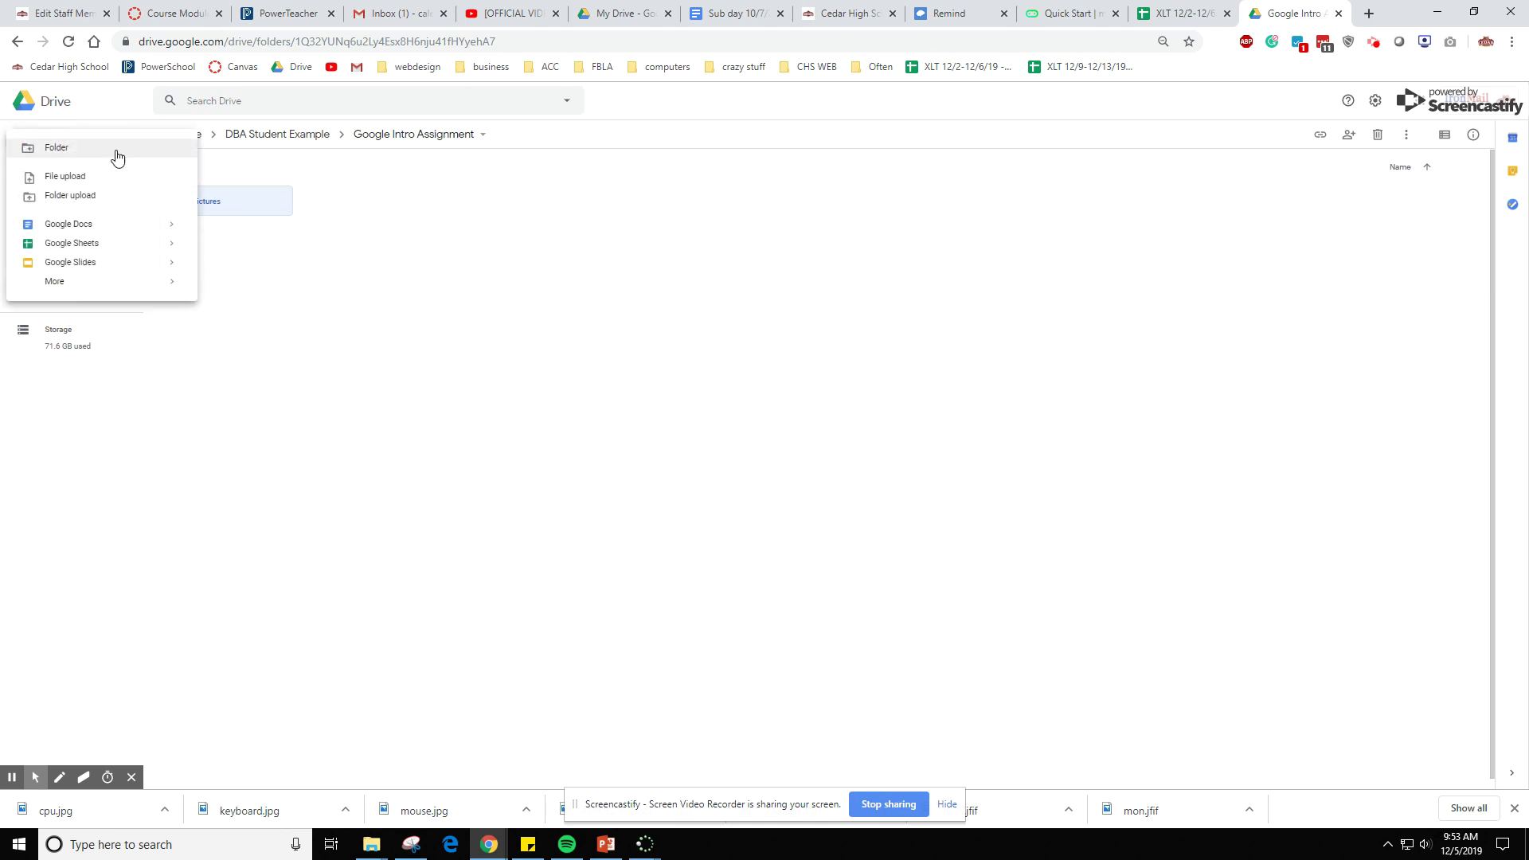
pyautogui.click(116, 149)
pyautogui.press('BackSpace')
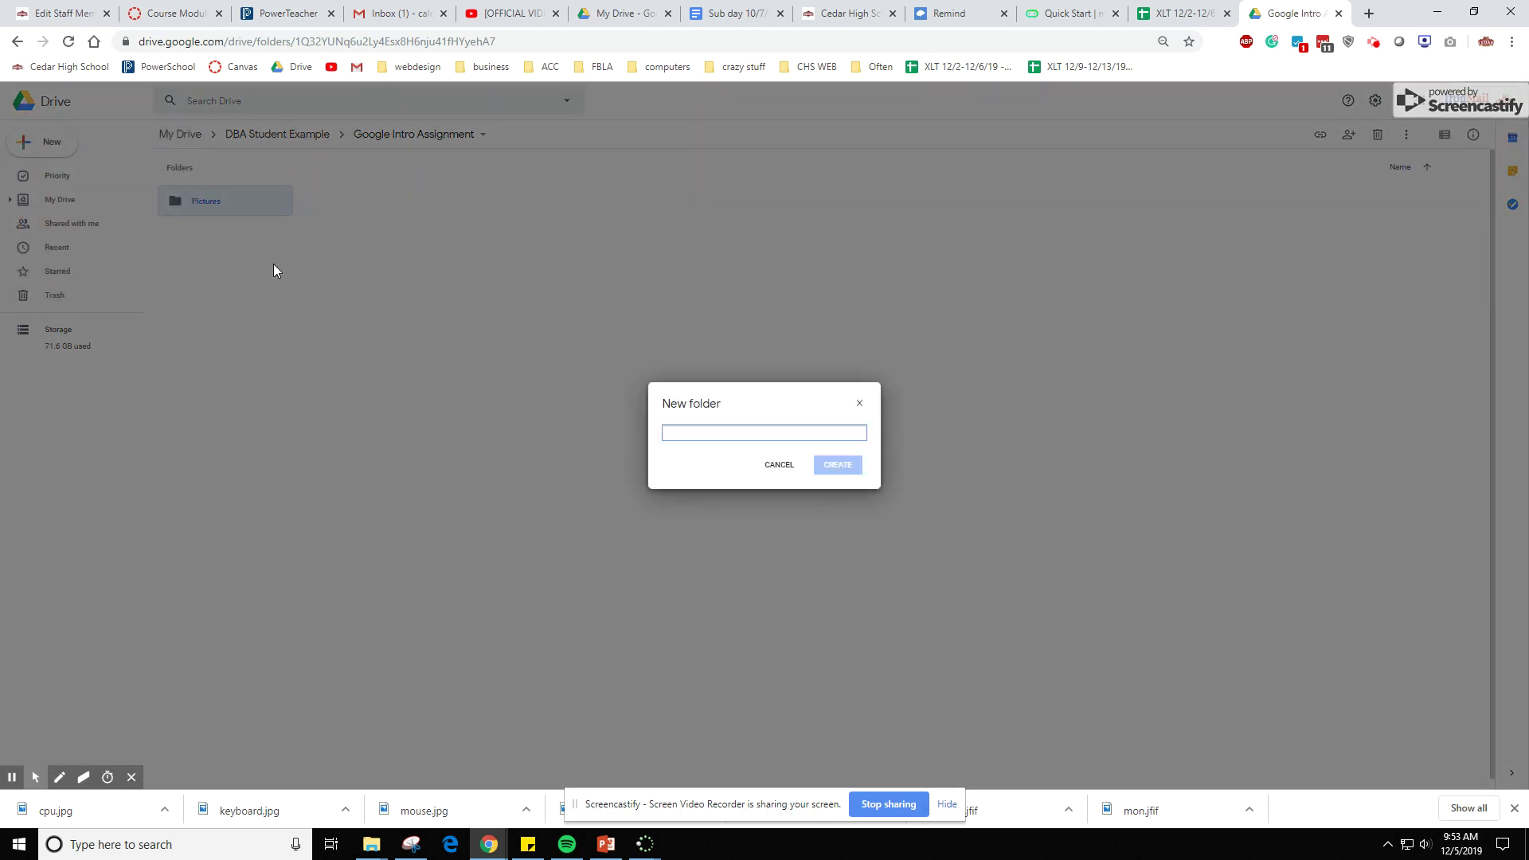
pyautogui.write('Powerpoint')
pyautogui.press('Return')
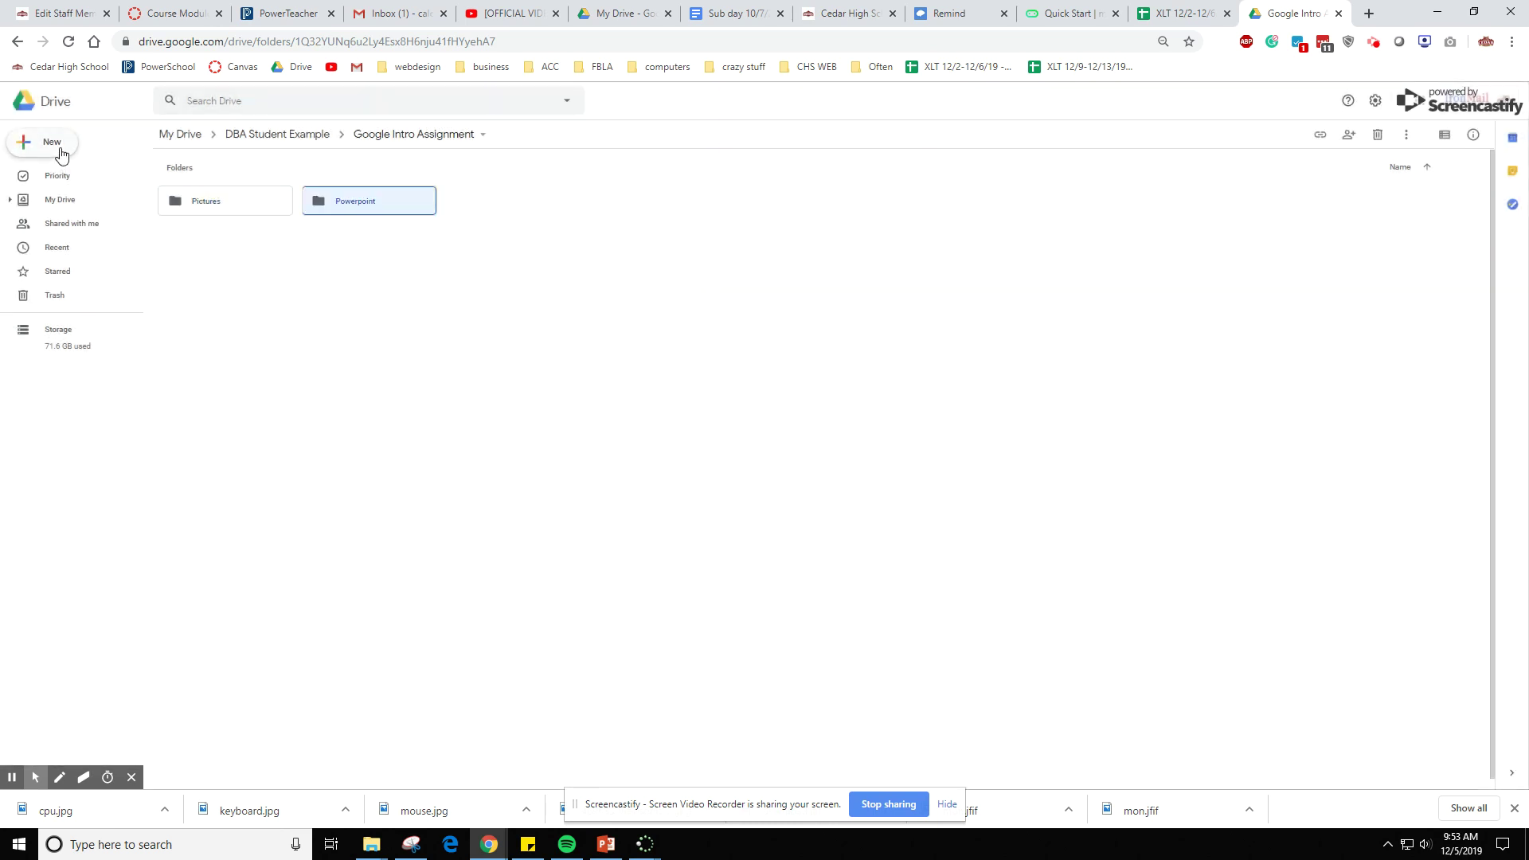
# - Create the Excel and Word folders inside Google Intro Assignment
pyautogui.click(62, 152)
pyautogui.click(88, 150)
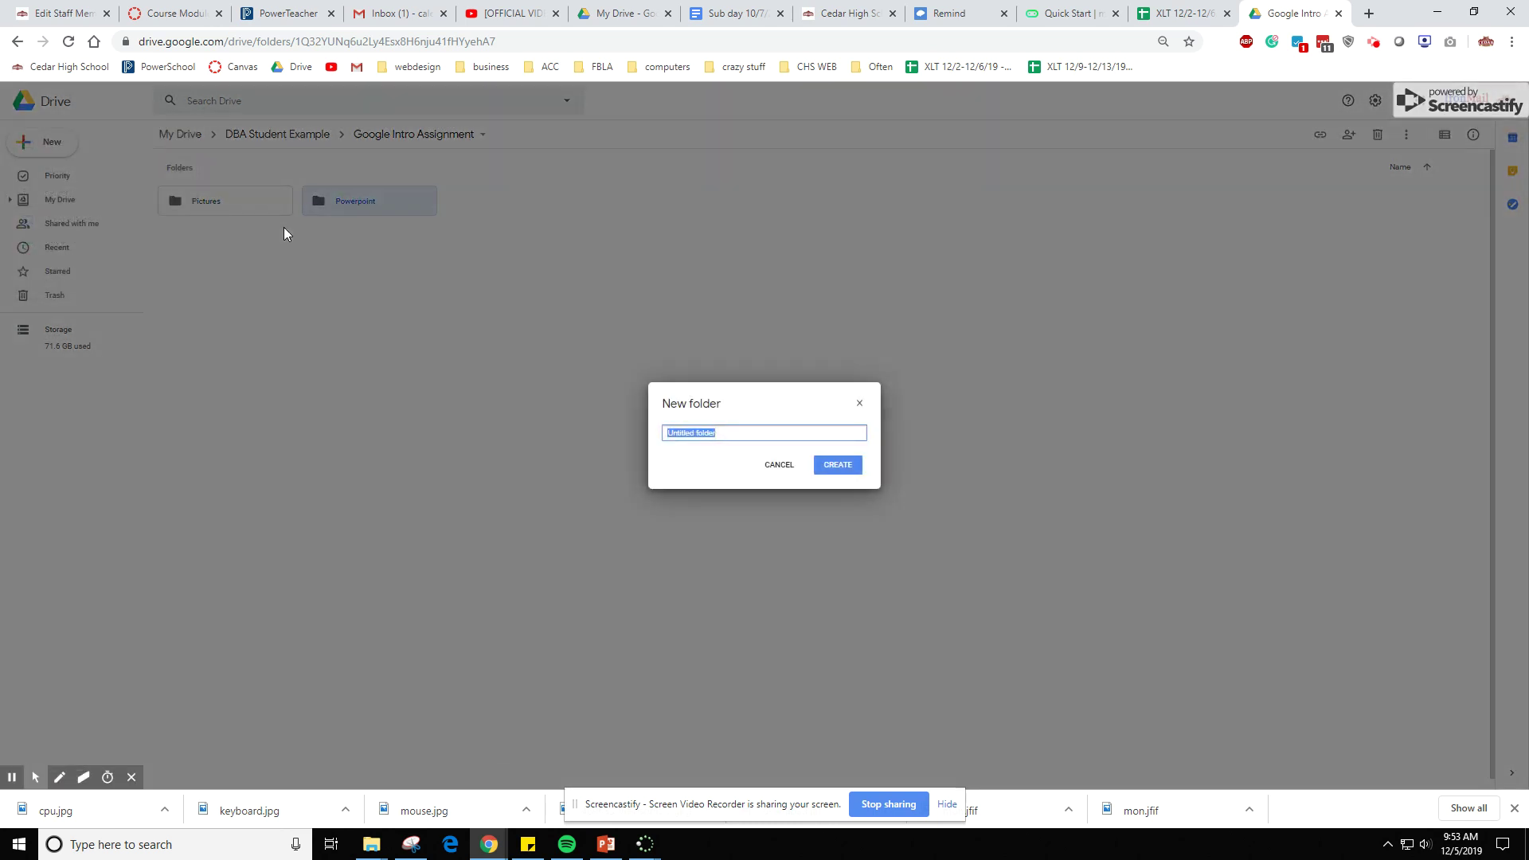
pyautogui.press('BackSpace')
pyautogui.write('Word')
pyautogui.press('Return')
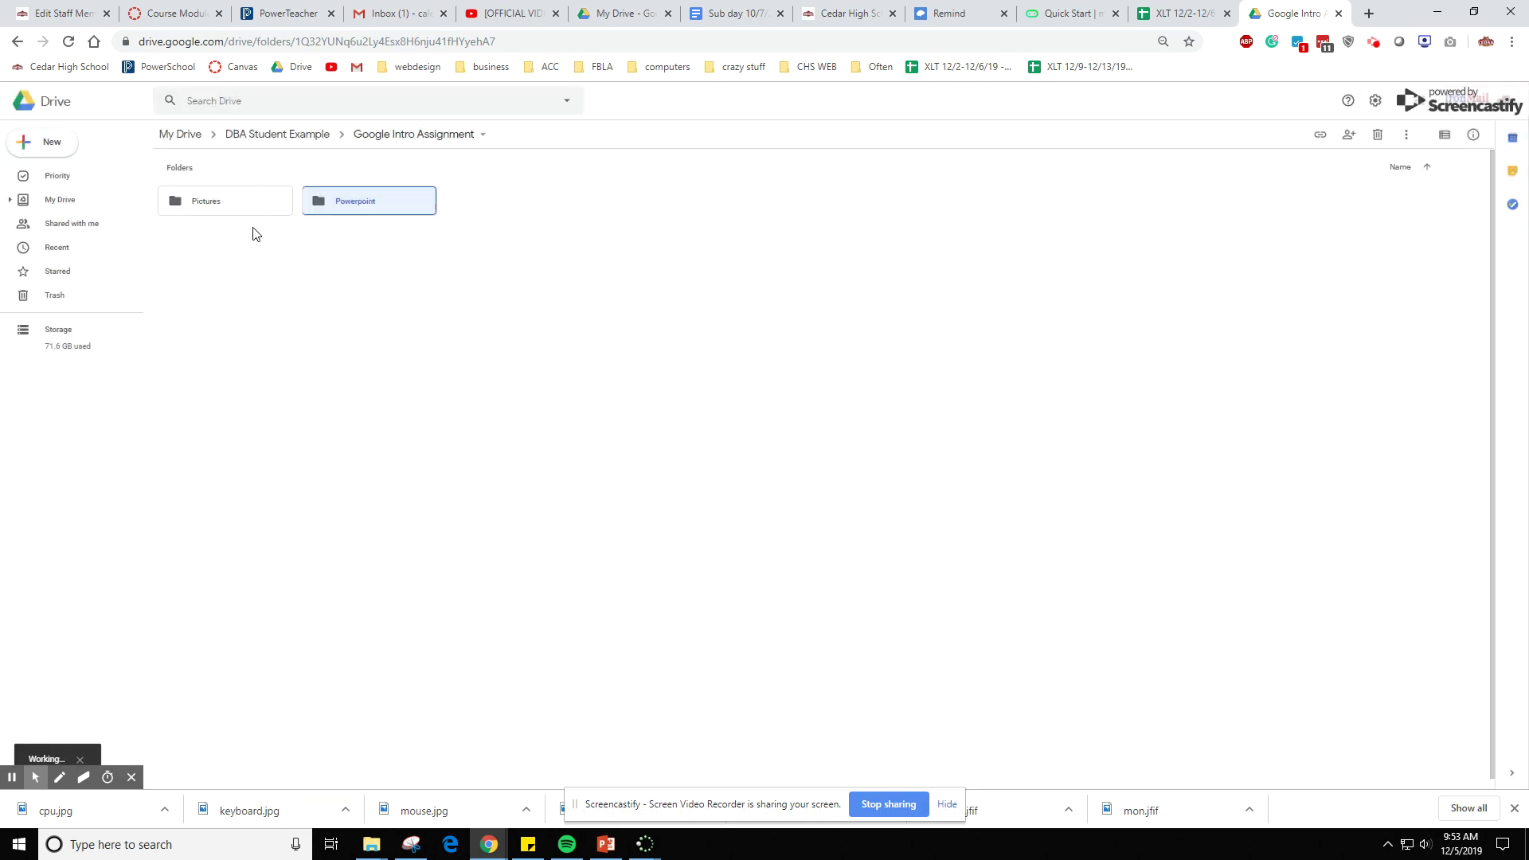
pyautogui.click(51, 147)
pyautogui.click(85, 146)
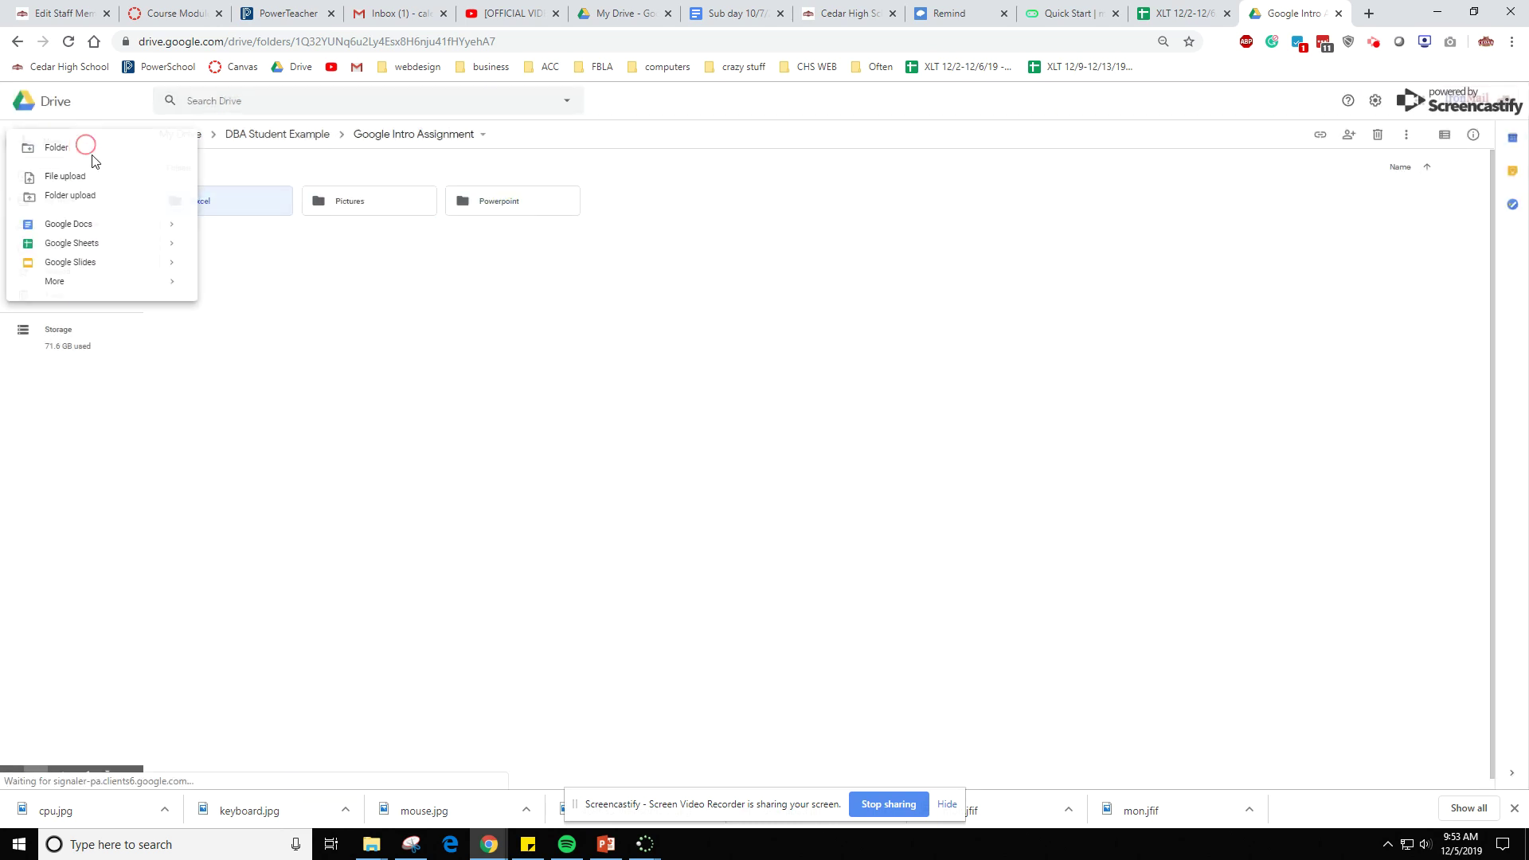
pyautogui.write('Word')
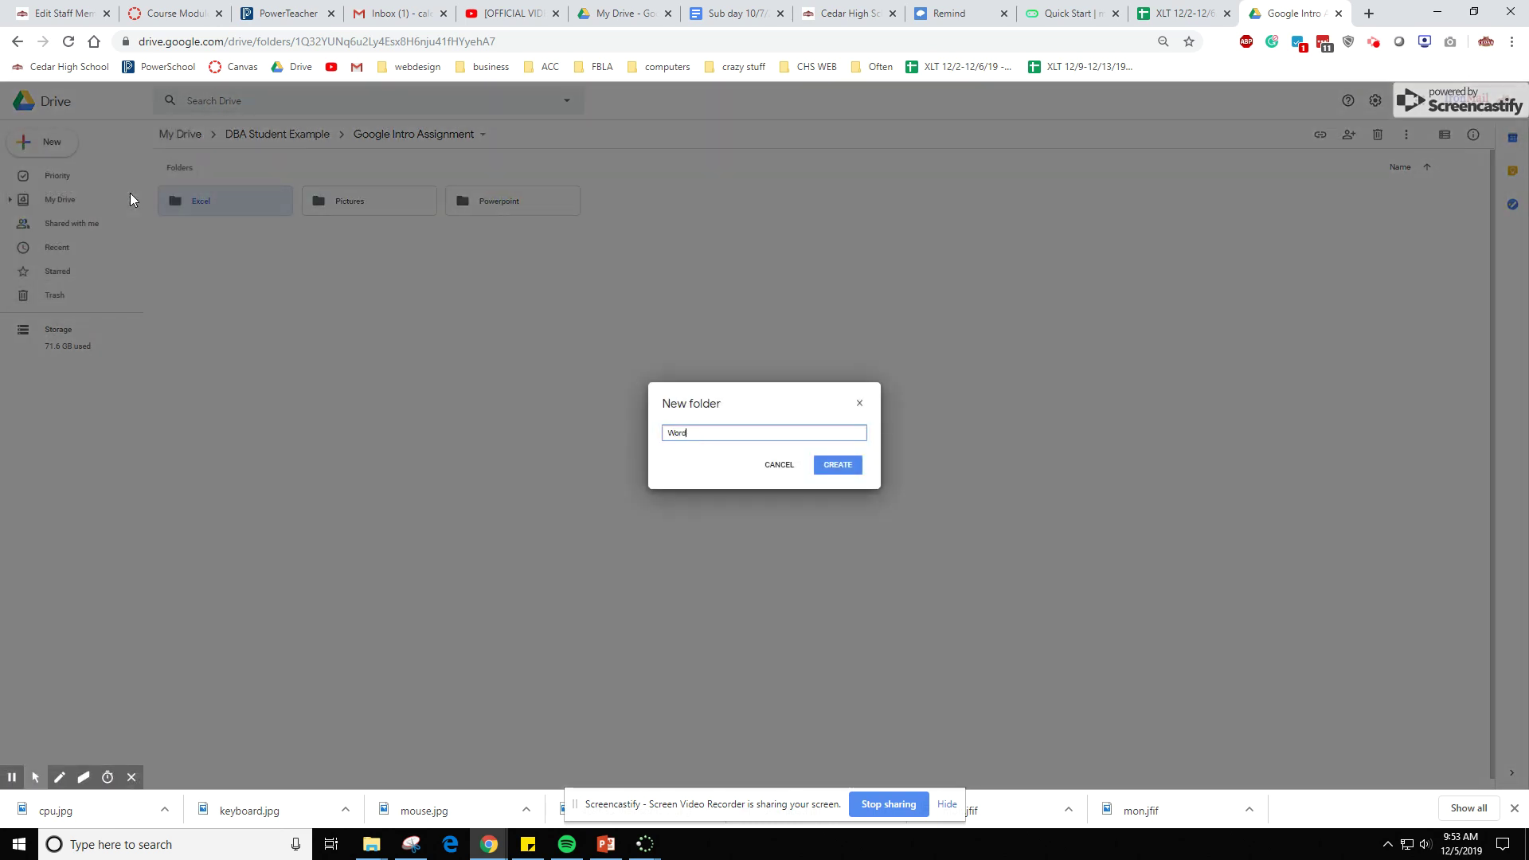
pyautogui.press('Return')
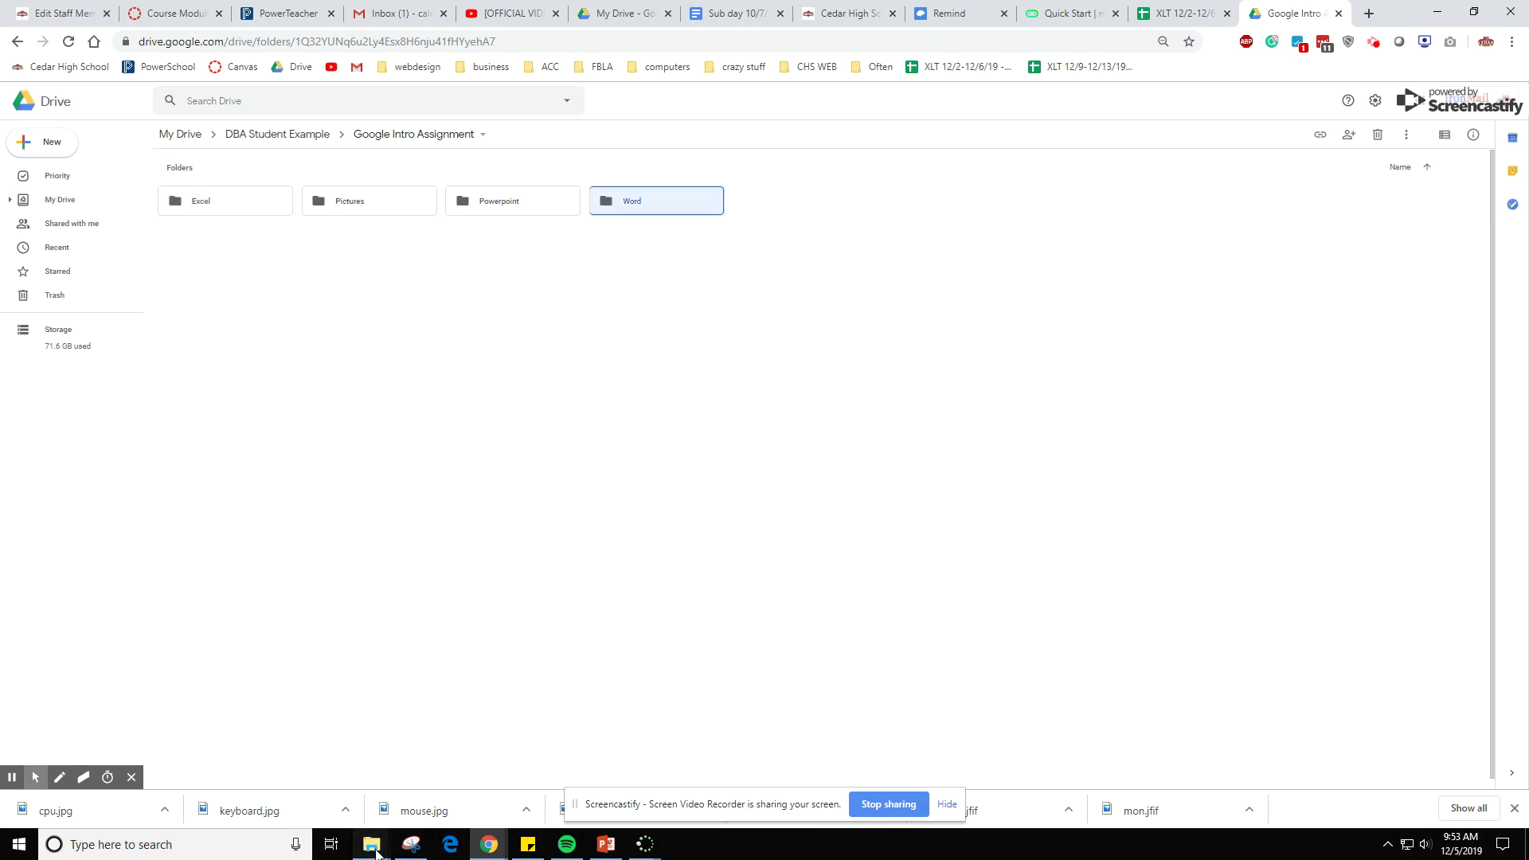
pyautogui.moveTo(371, 844)
pyautogui.moveTo(343, 798)
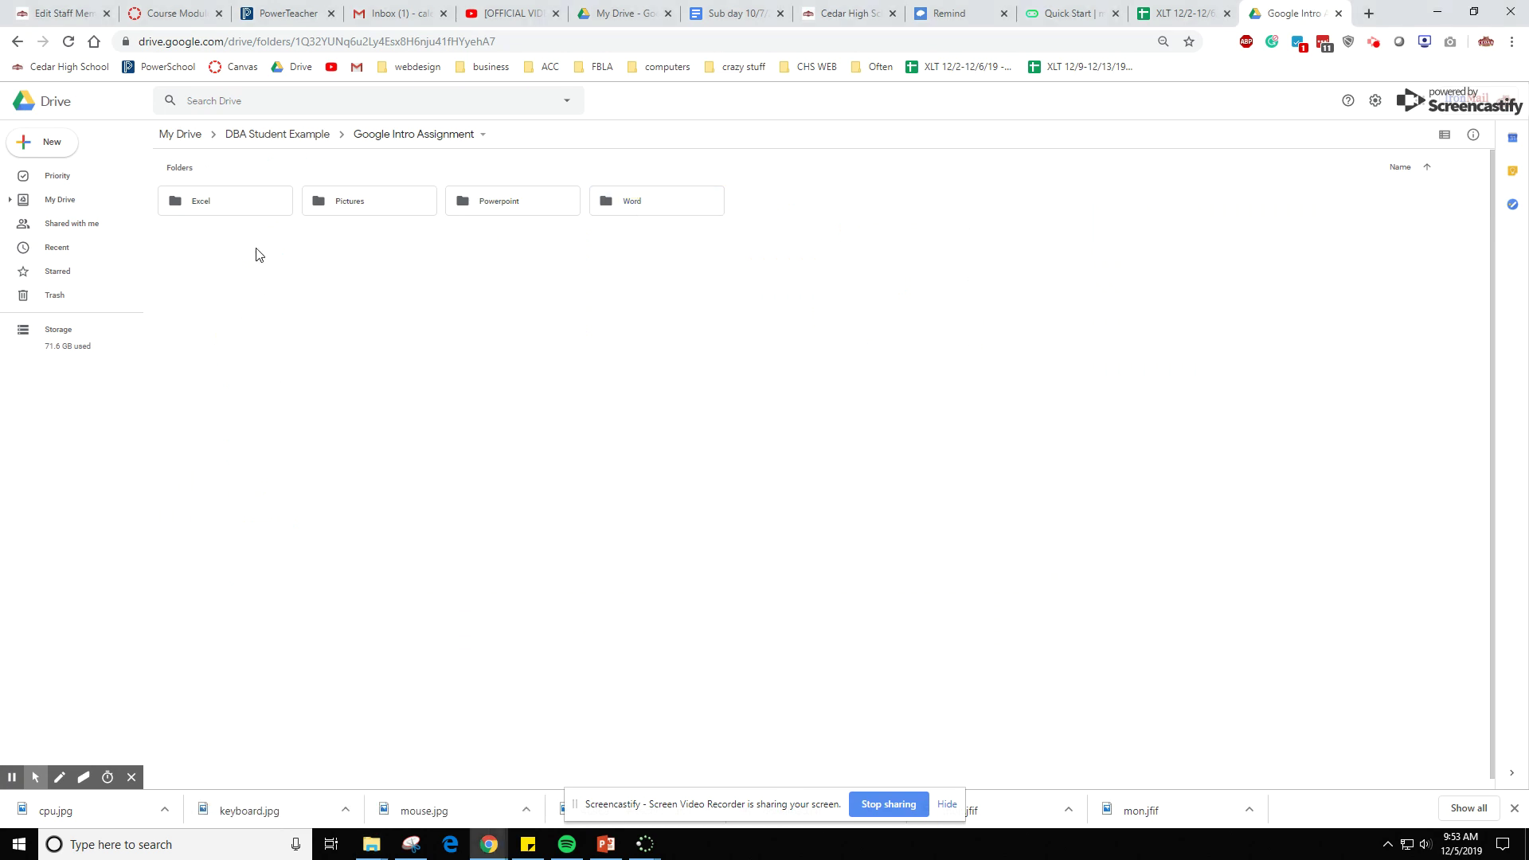
# - In the Excel folder, start a file upload and browse to Swallow > DBA > assignments on the network drive
pyautogui.doubleClick(256, 207)
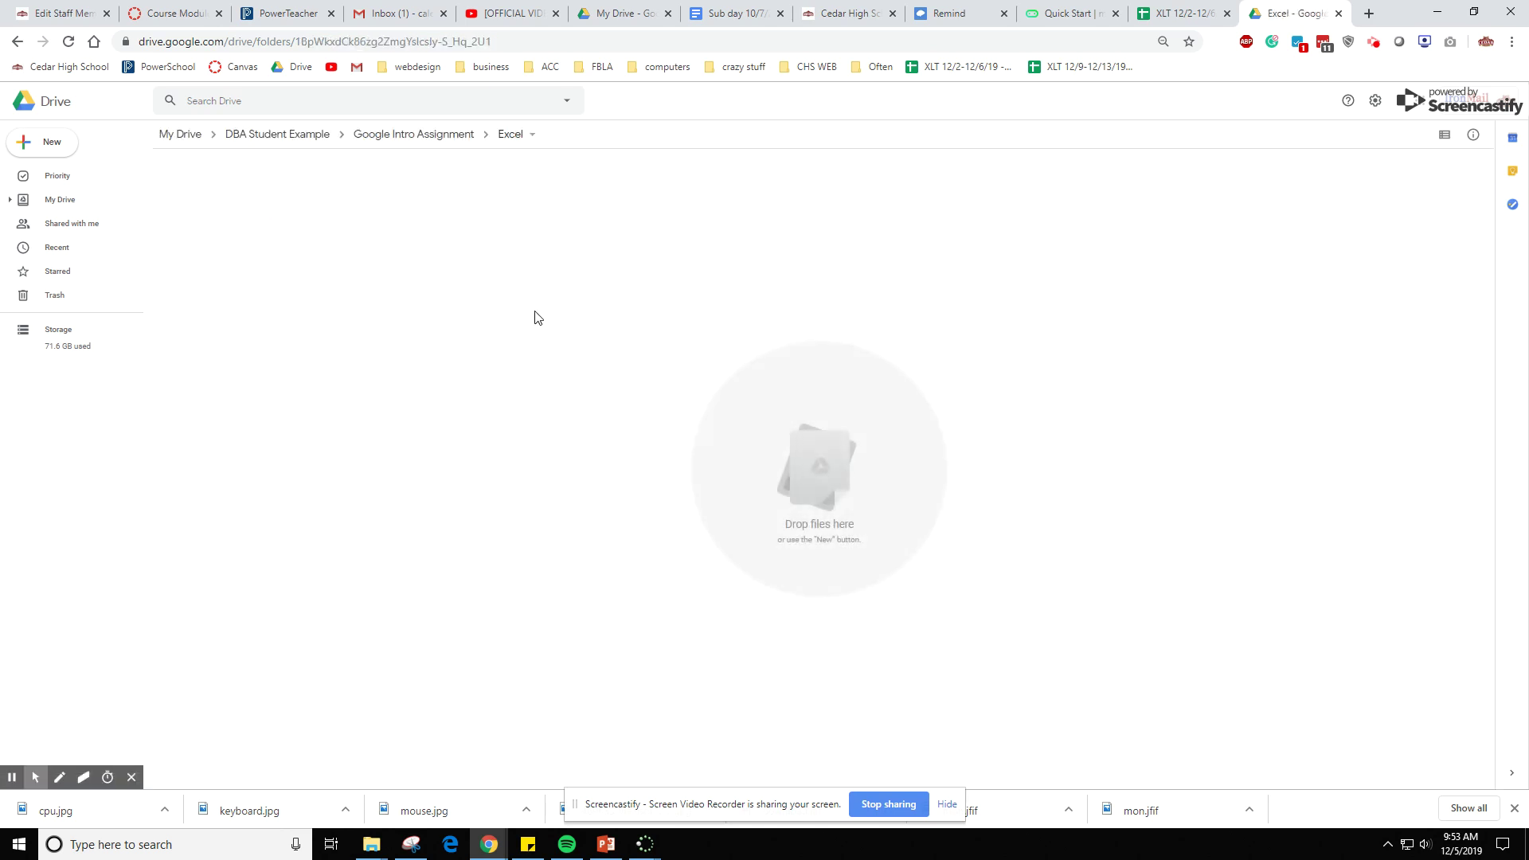
pyautogui.click(52, 146)
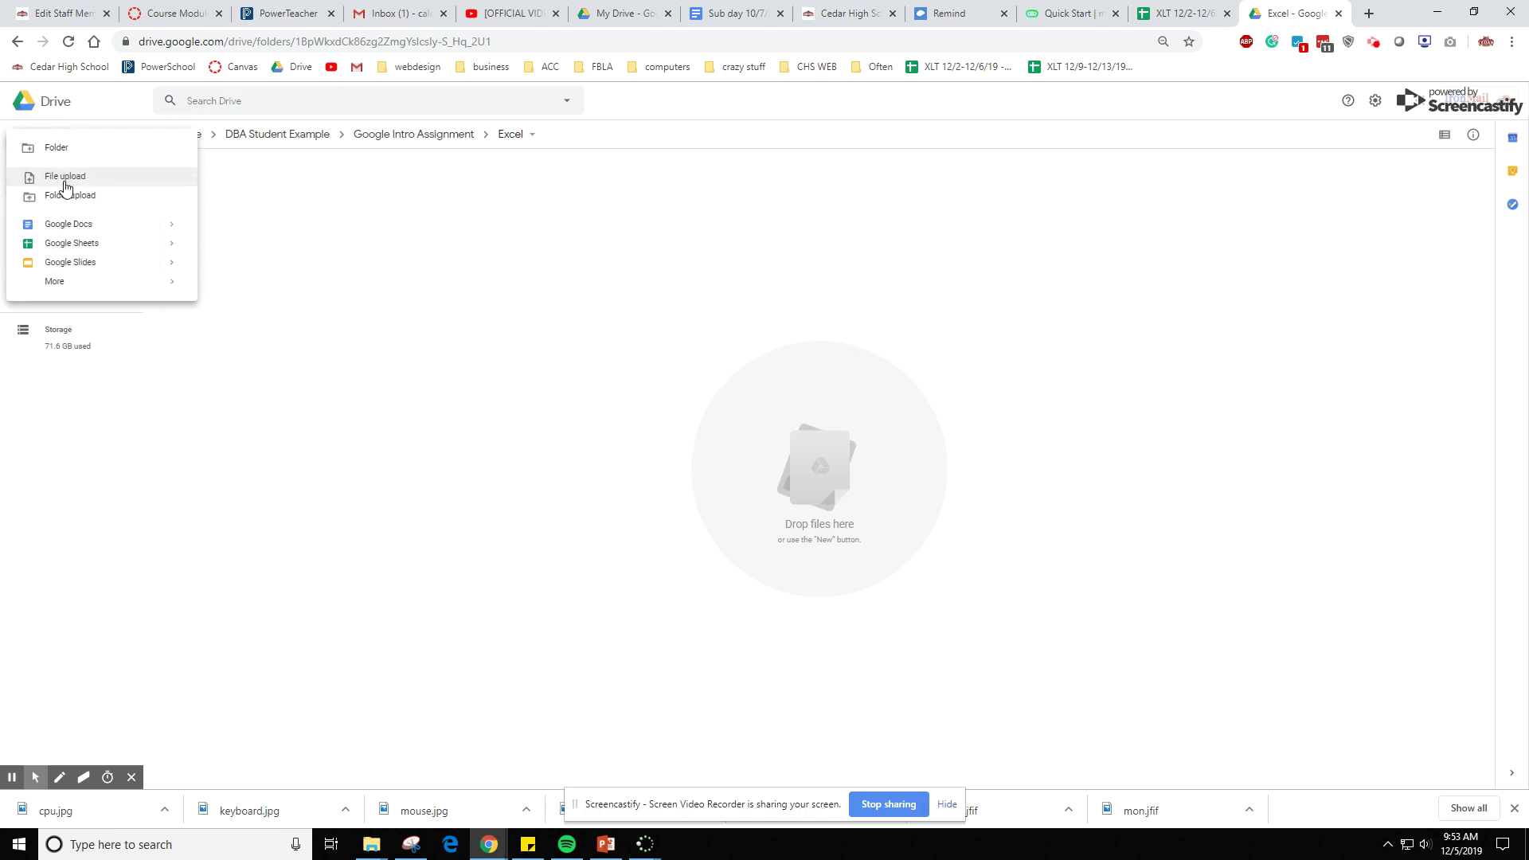
pyautogui.click(65, 183)
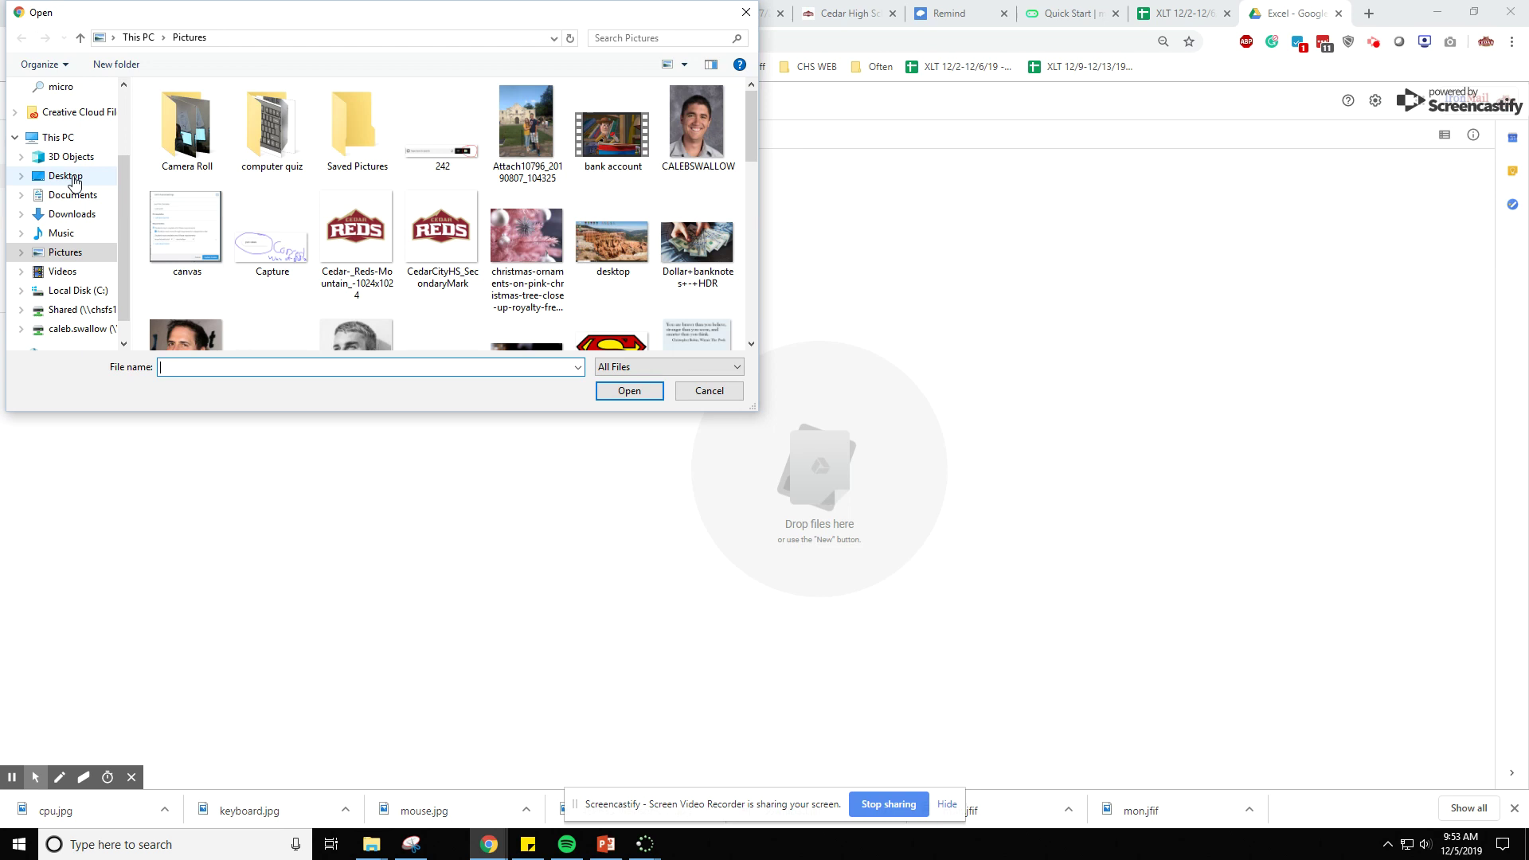
pyautogui.click(57, 314)
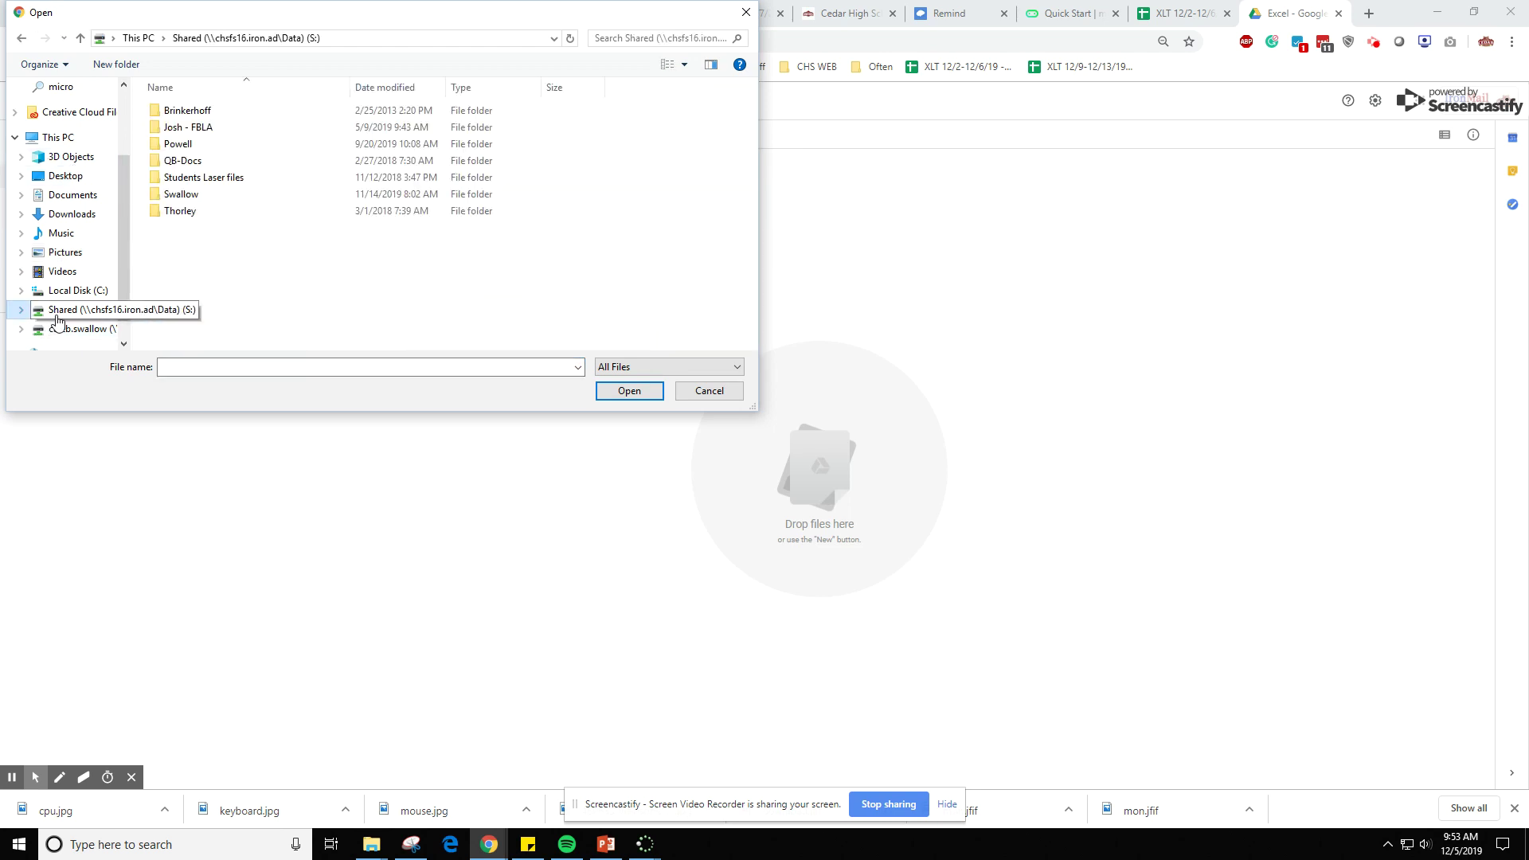
pyautogui.click(201, 197)
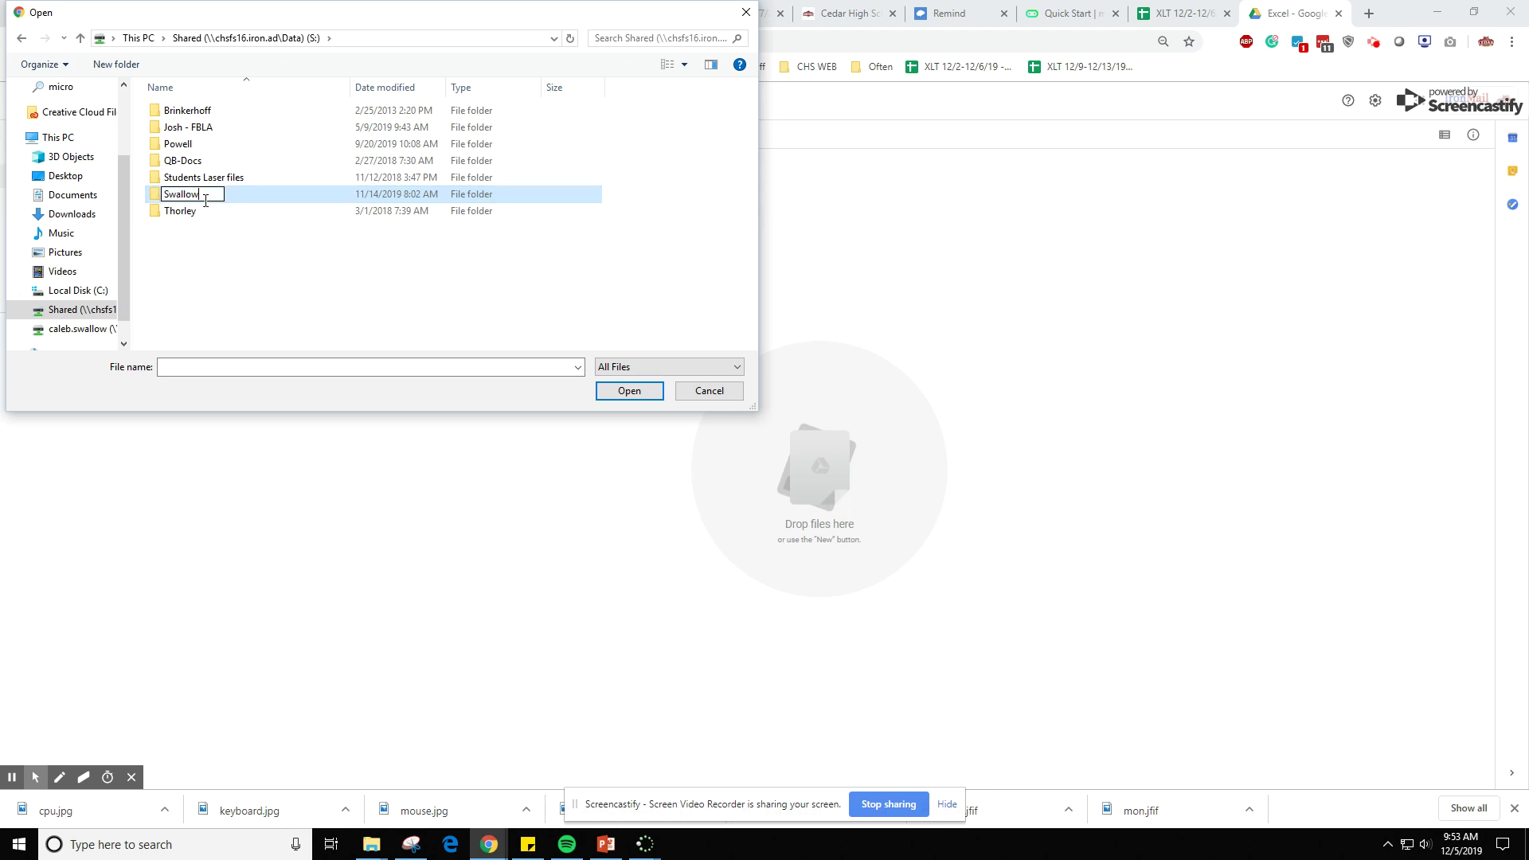
pyautogui.doubleClick(209, 197)
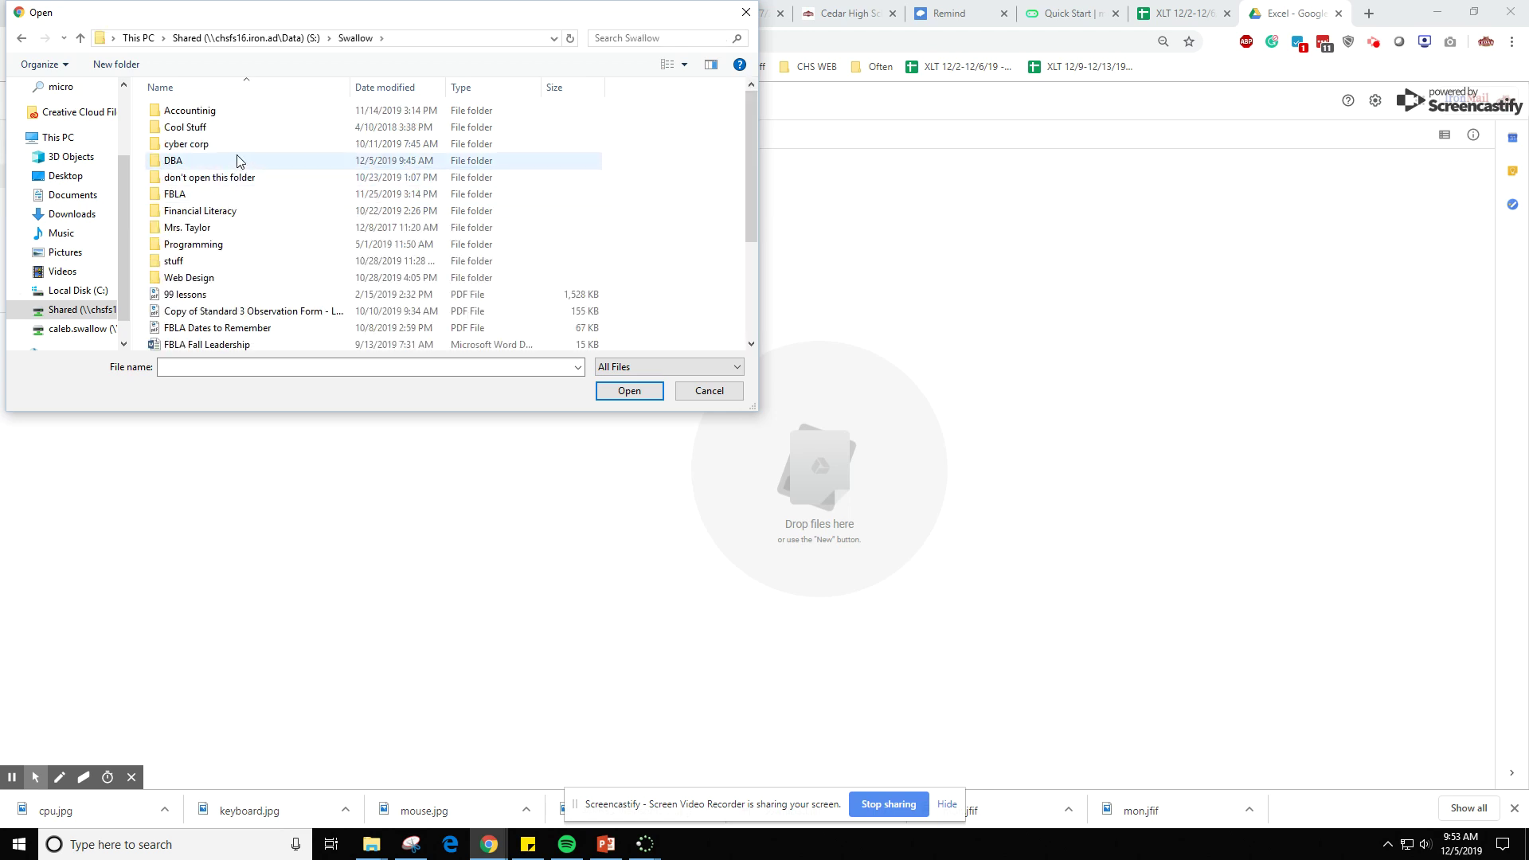
pyautogui.doubleClick(169, 161)
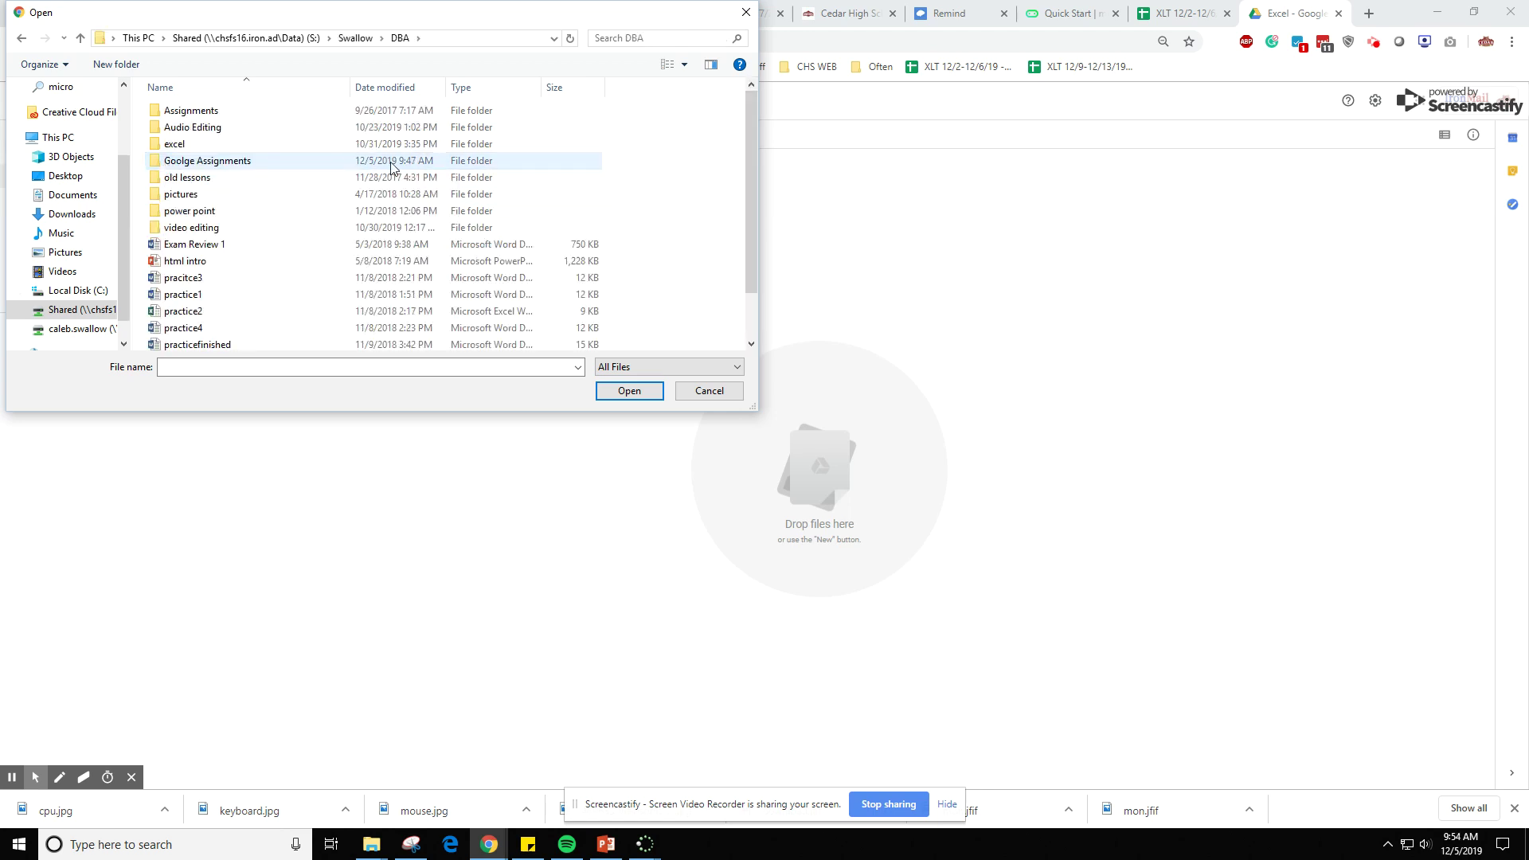
pyautogui.doubleClick(228, 165)
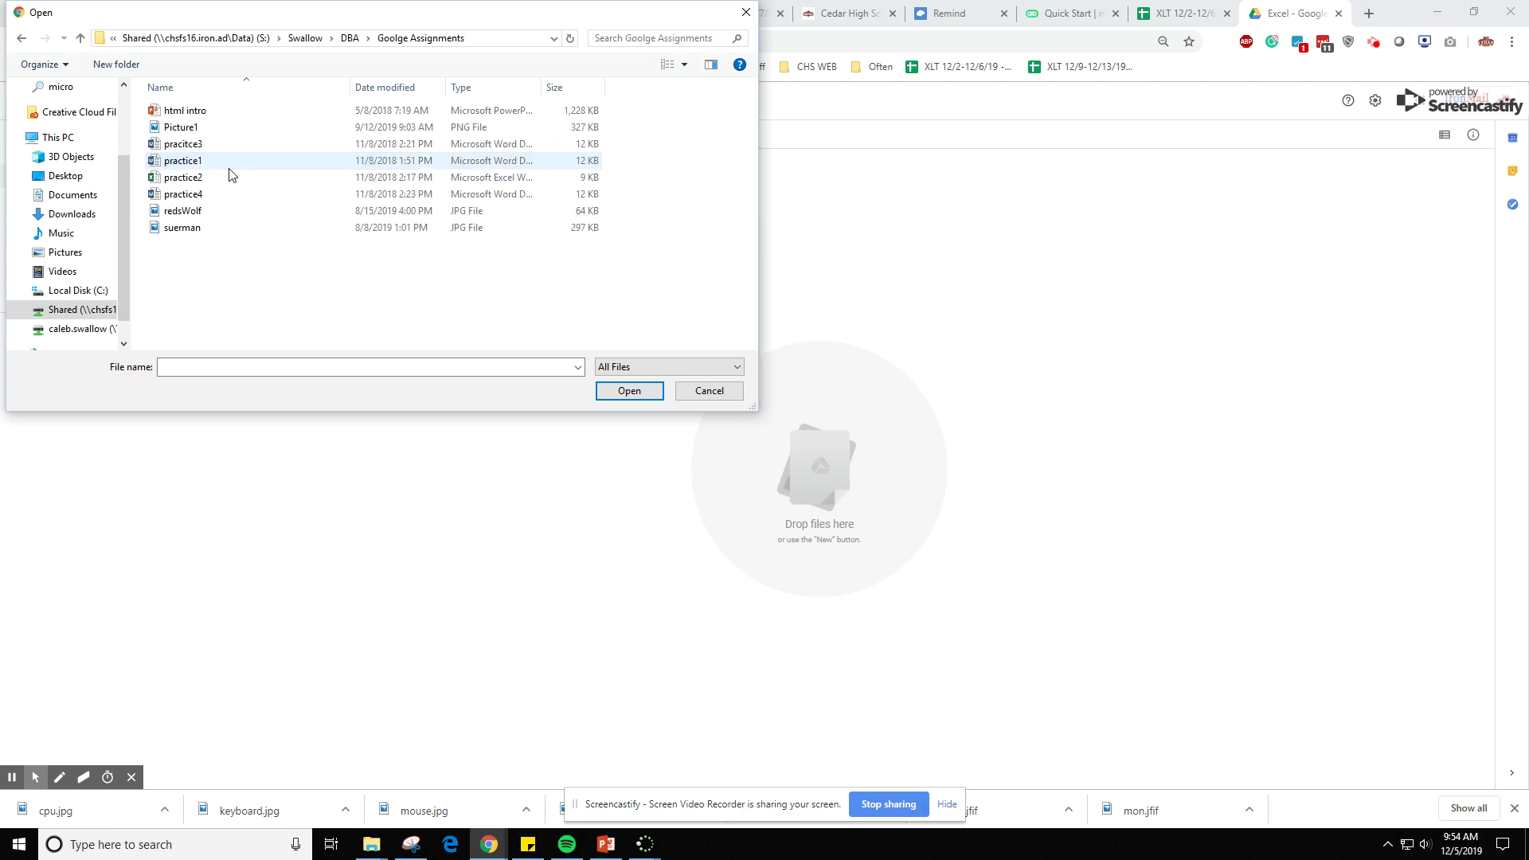
# - Upload practice2.xlsx into Excel and return to Google Intro Assignment
pyautogui.moveTo(321, 25); pyautogui.dragTo(437, 248)
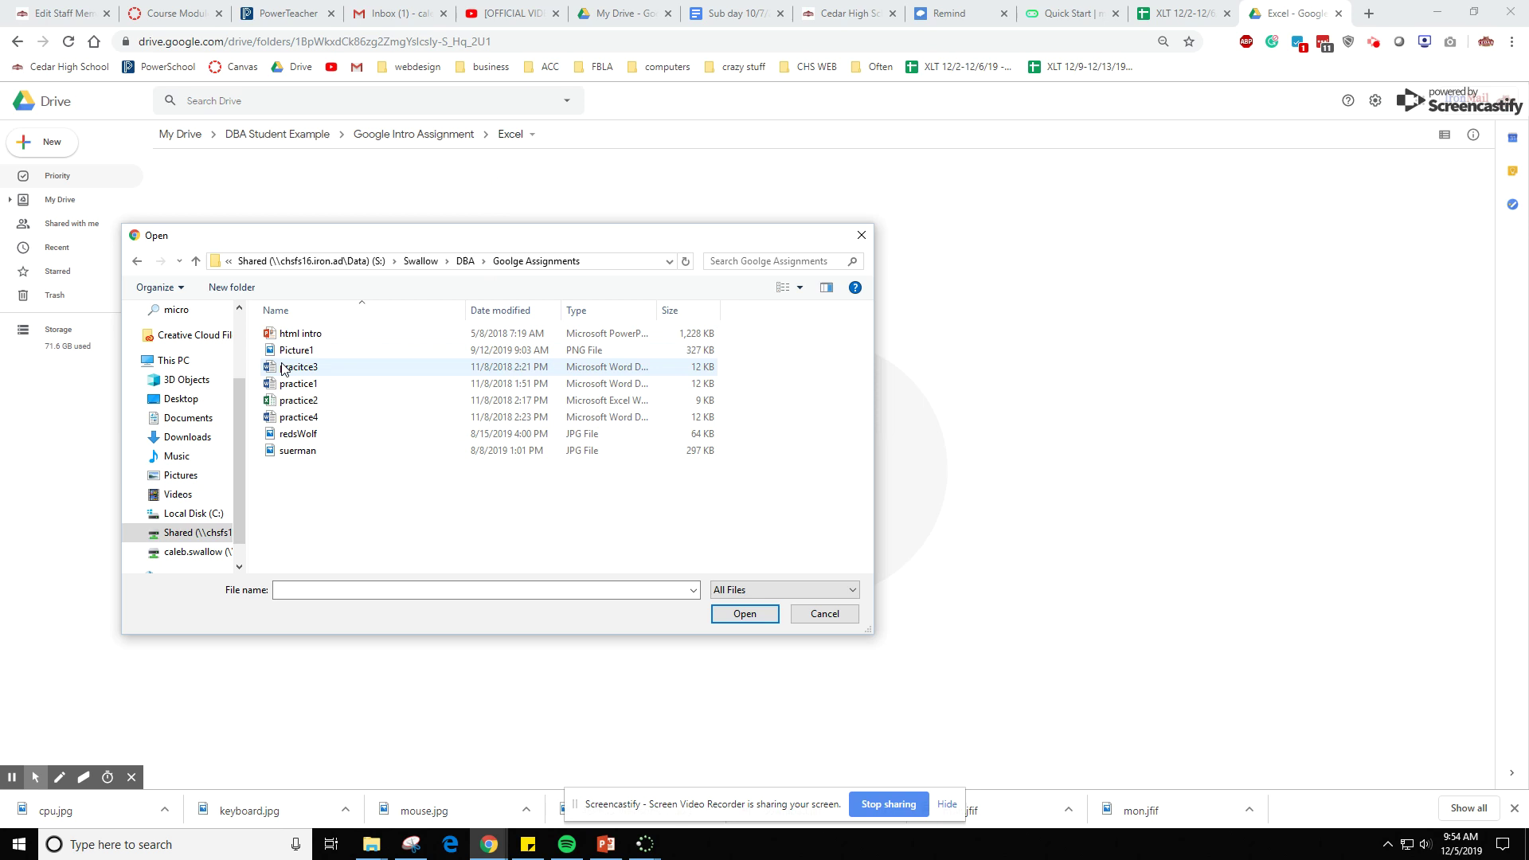
pyautogui.click(602, 402)
pyautogui.click(742, 615)
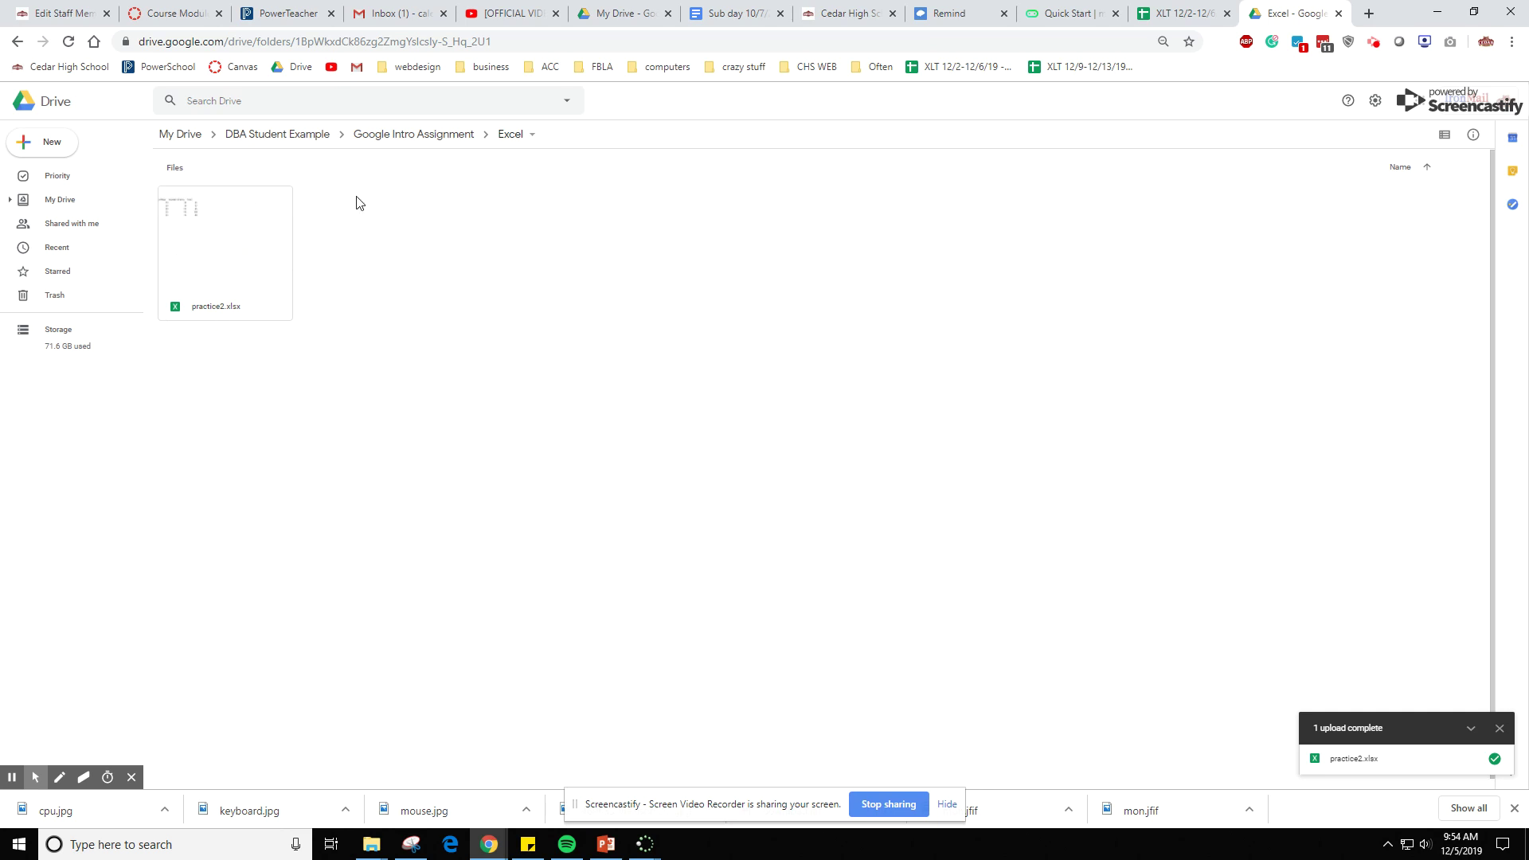
pyautogui.click(419, 145)
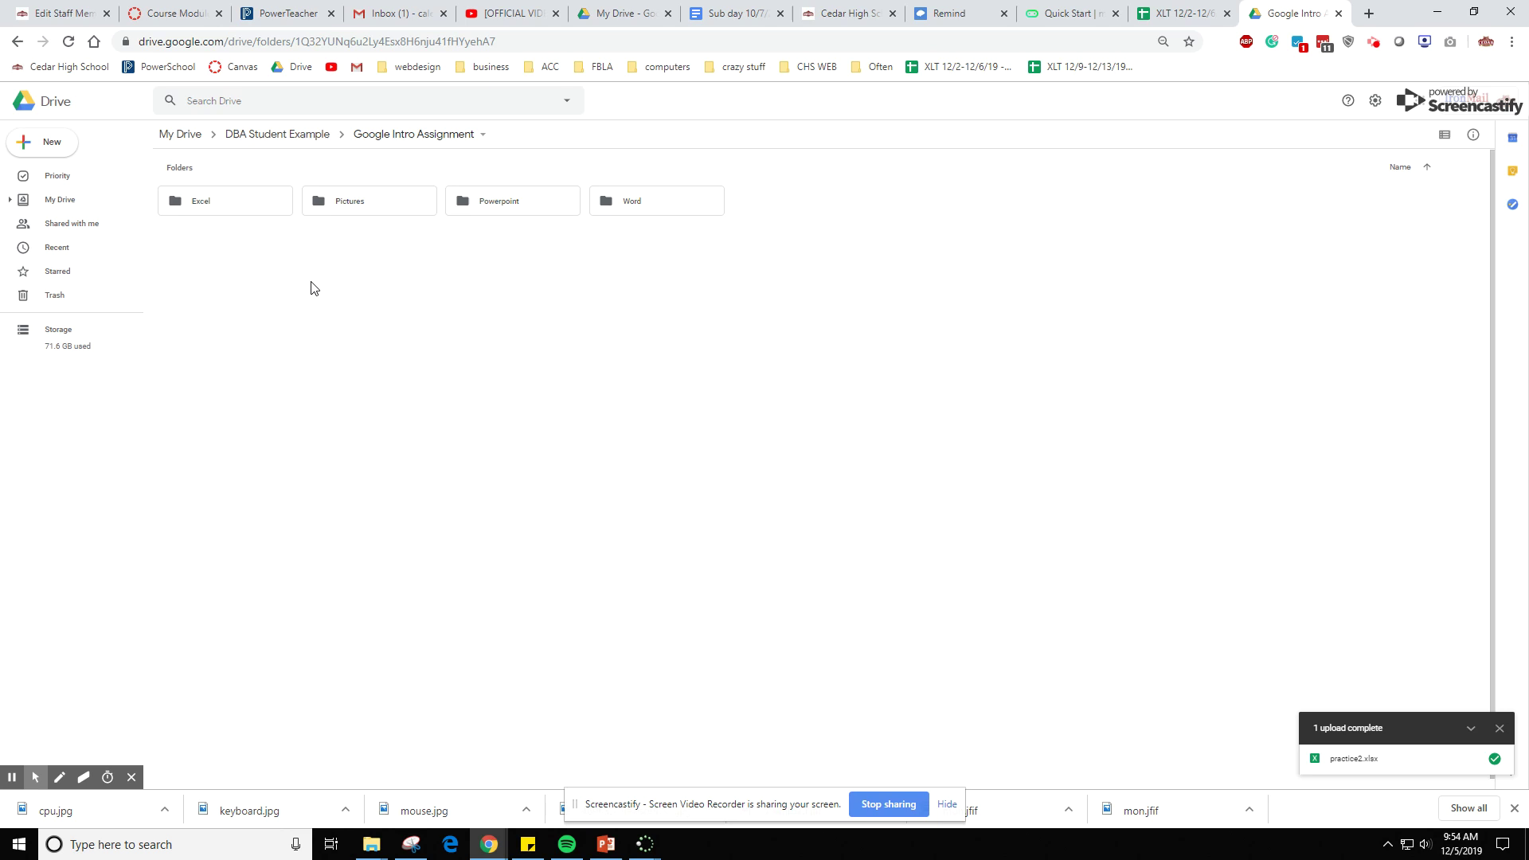
# - Open the Pictures folder and upload Picture1.png, redsWolf.jpg and suerman.jpg together
pyautogui.click(345, 205)
pyautogui.doubleClick(345, 205)
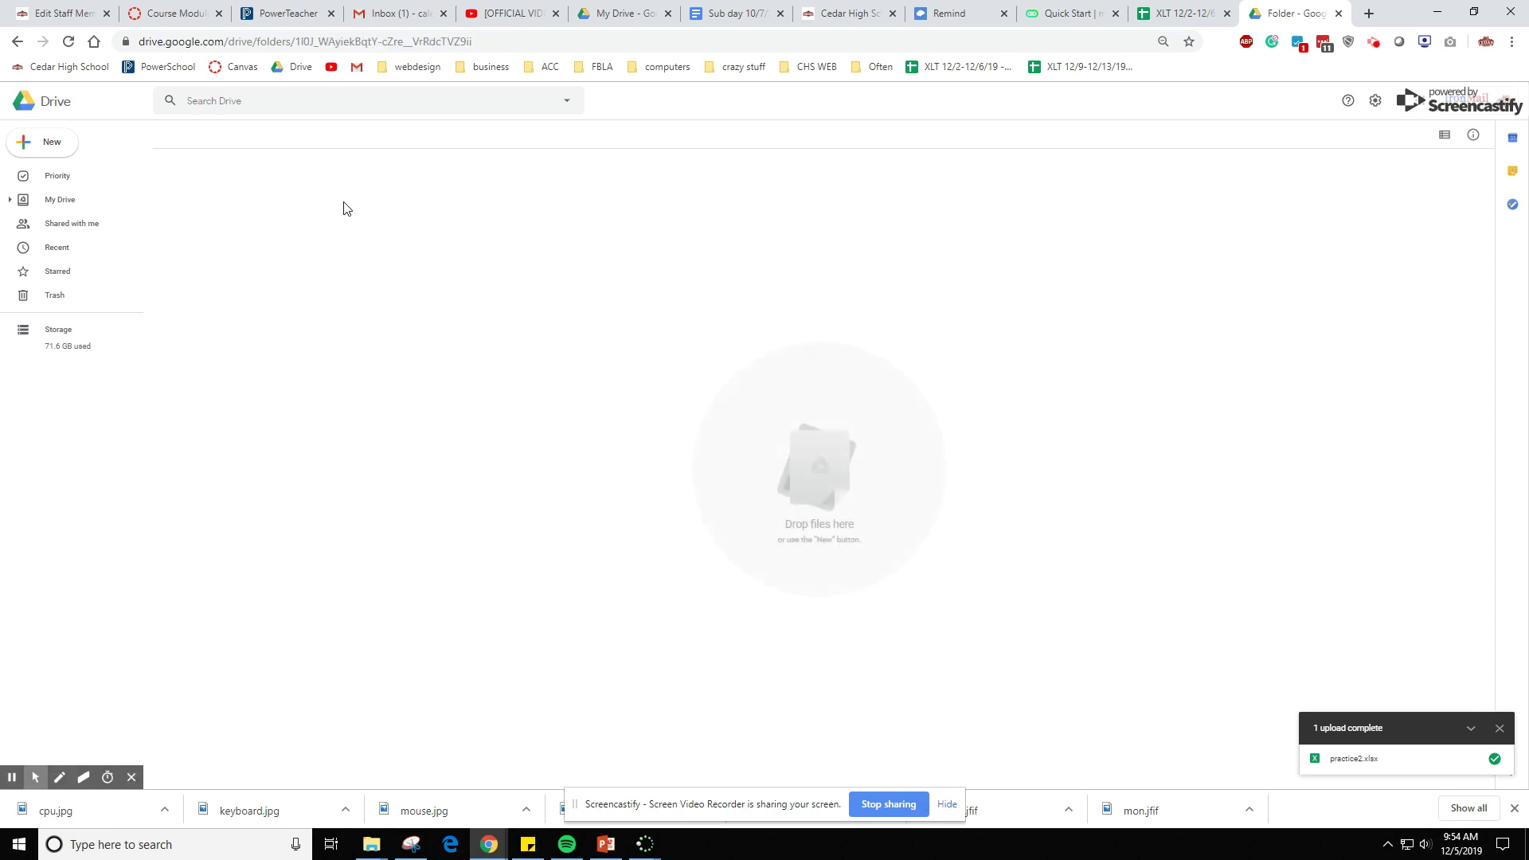
pyautogui.click(60, 148)
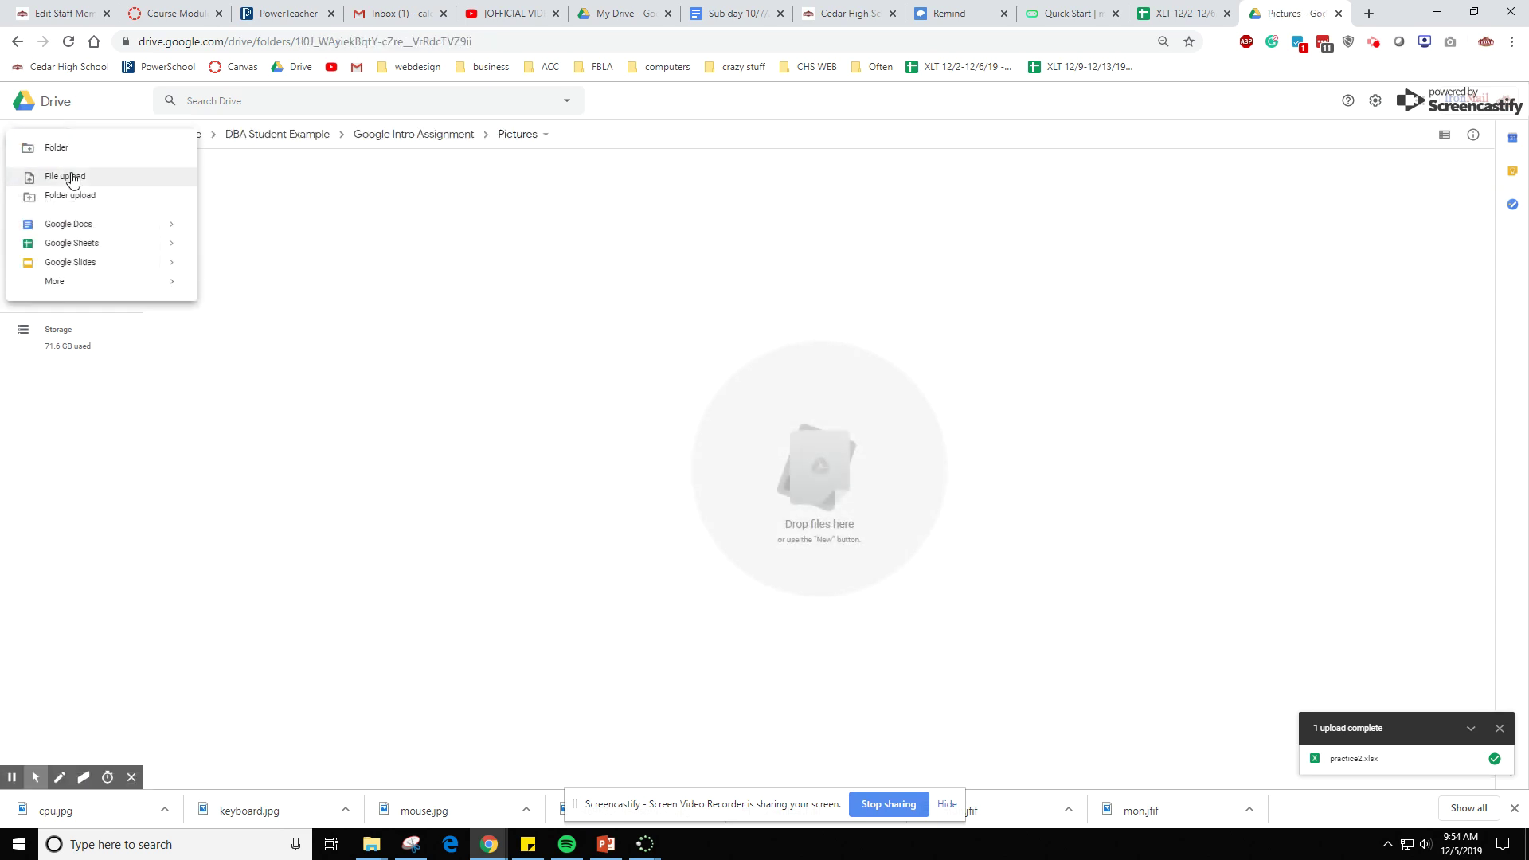
pyautogui.click(71, 174)
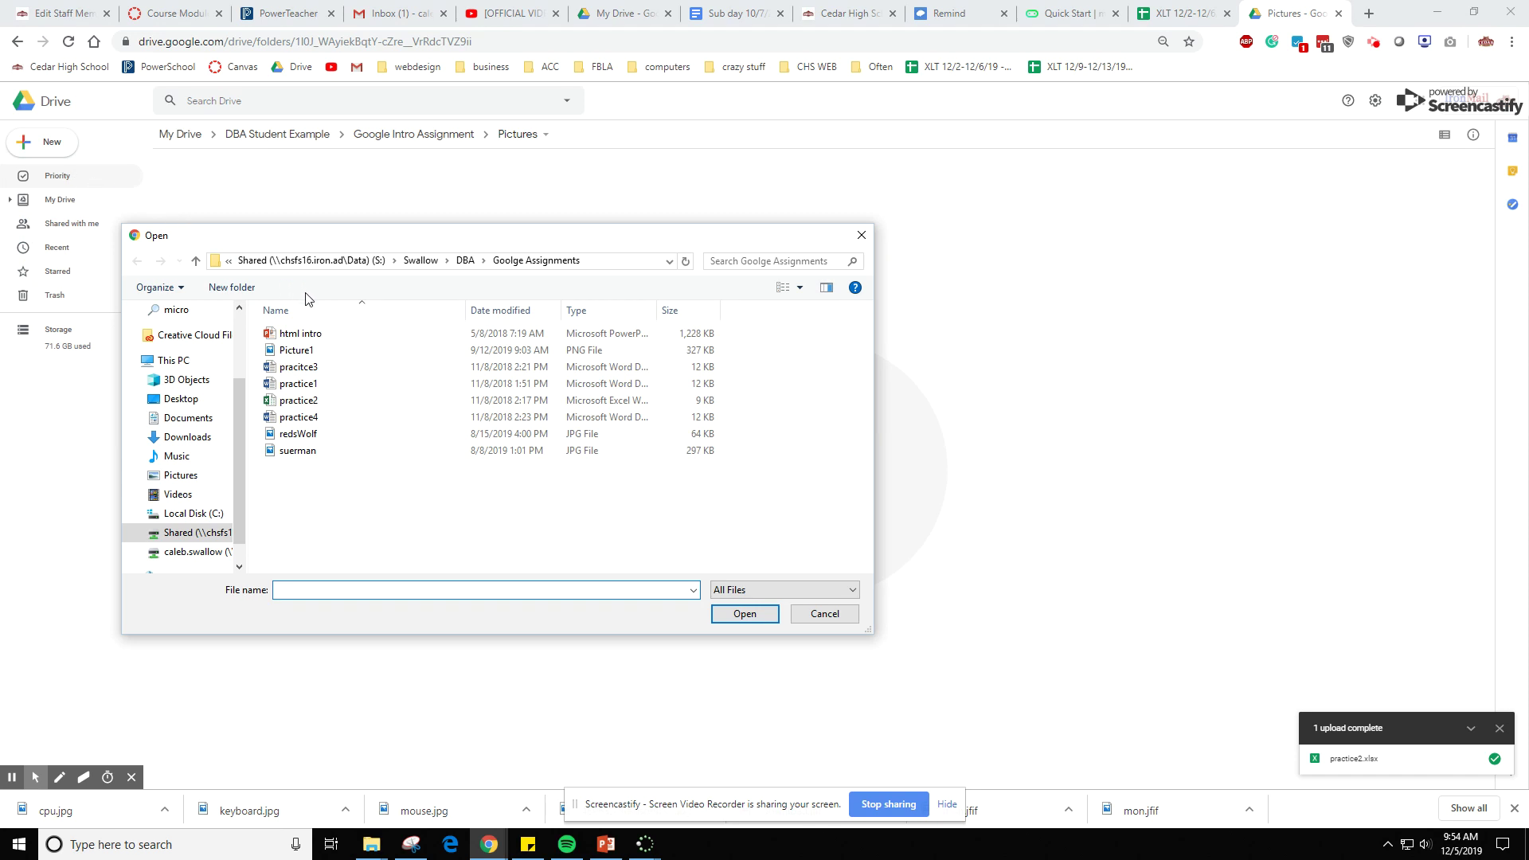
pyautogui.click(606, 452)
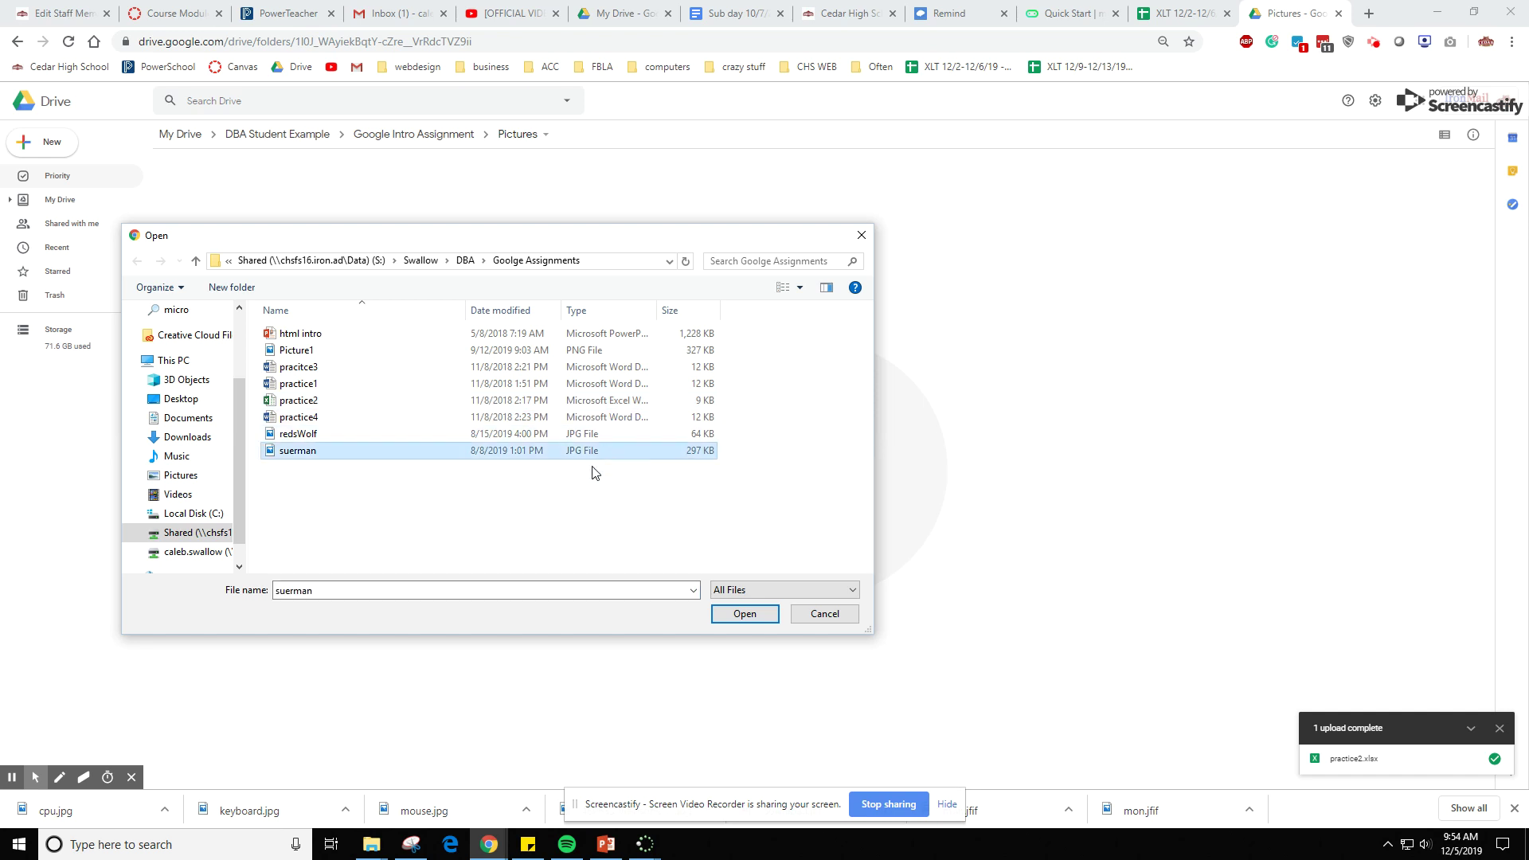
pyautogui.keyDown('ctrl'); pyautogui.click(590, 436); pyautogui.keyUp('ctrl')
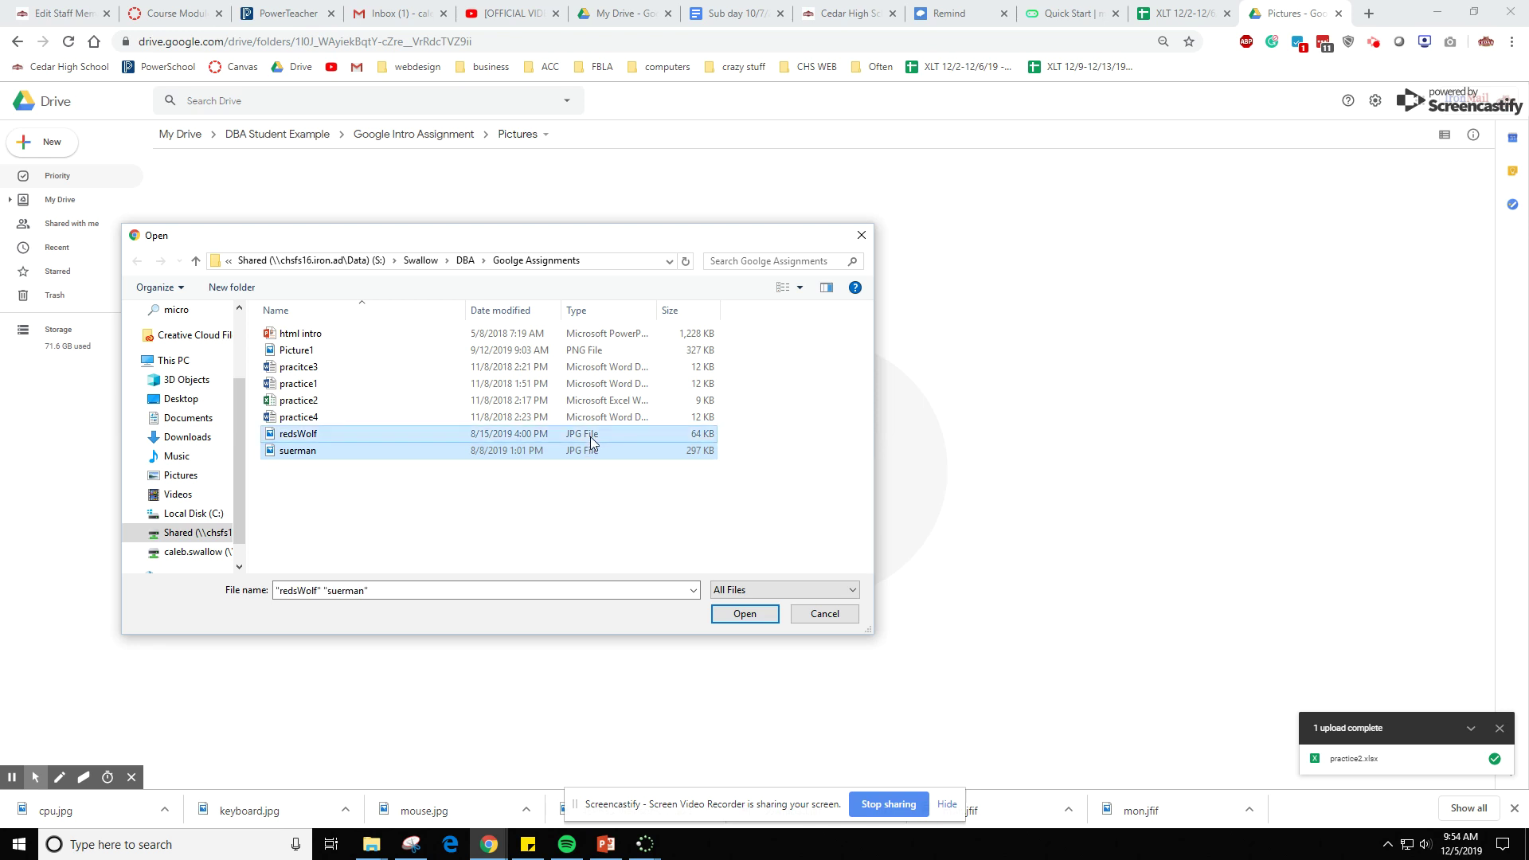
pyautogui.keyDown('ctrl'); pyautogui.click(596, 355); pyautogui.keyUp('ctrl')
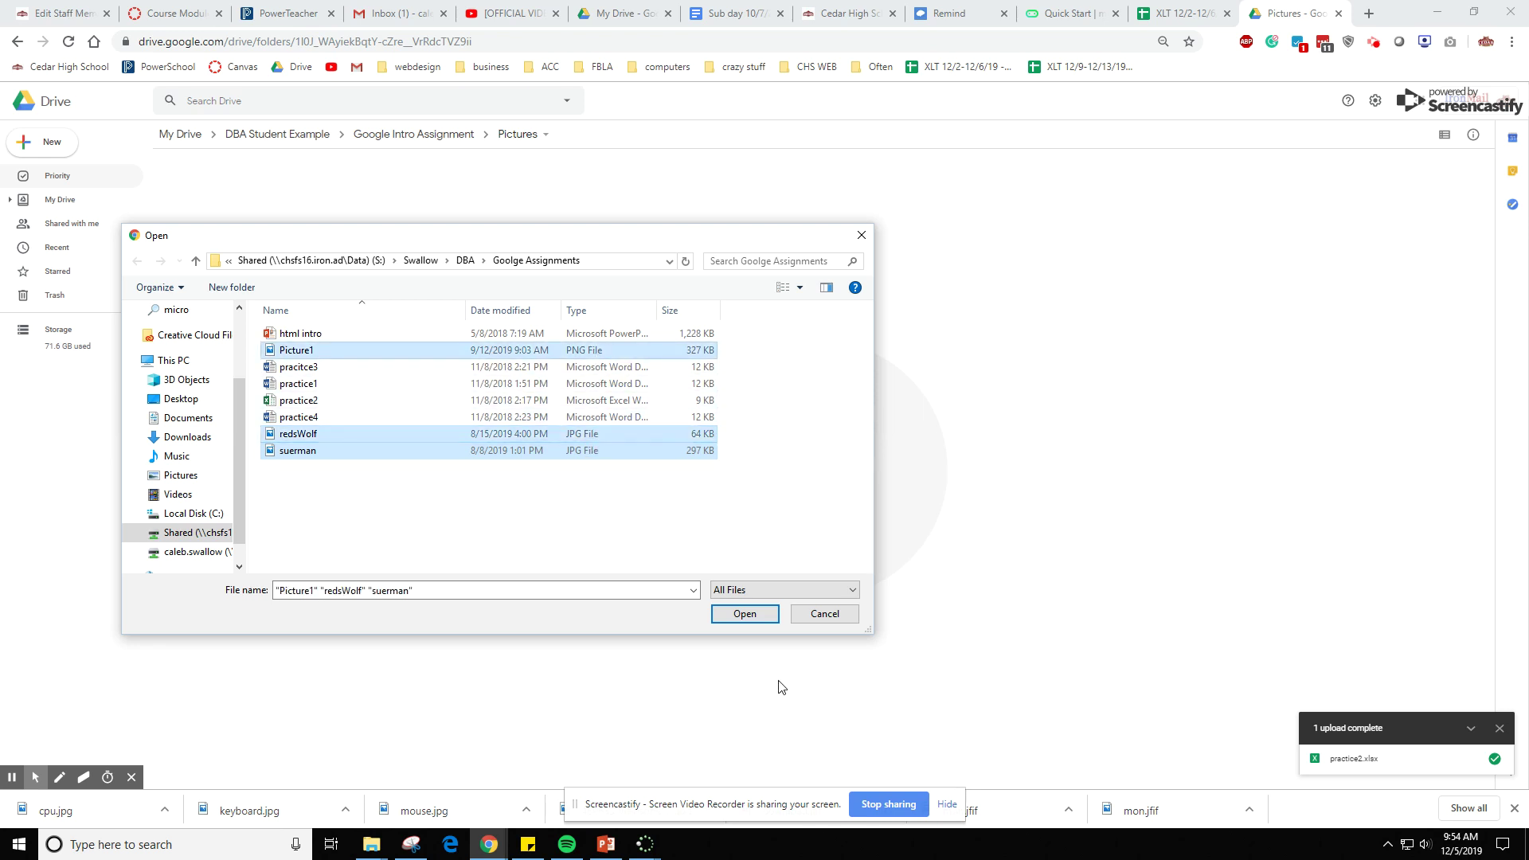
pyautogui.click(728, 618)
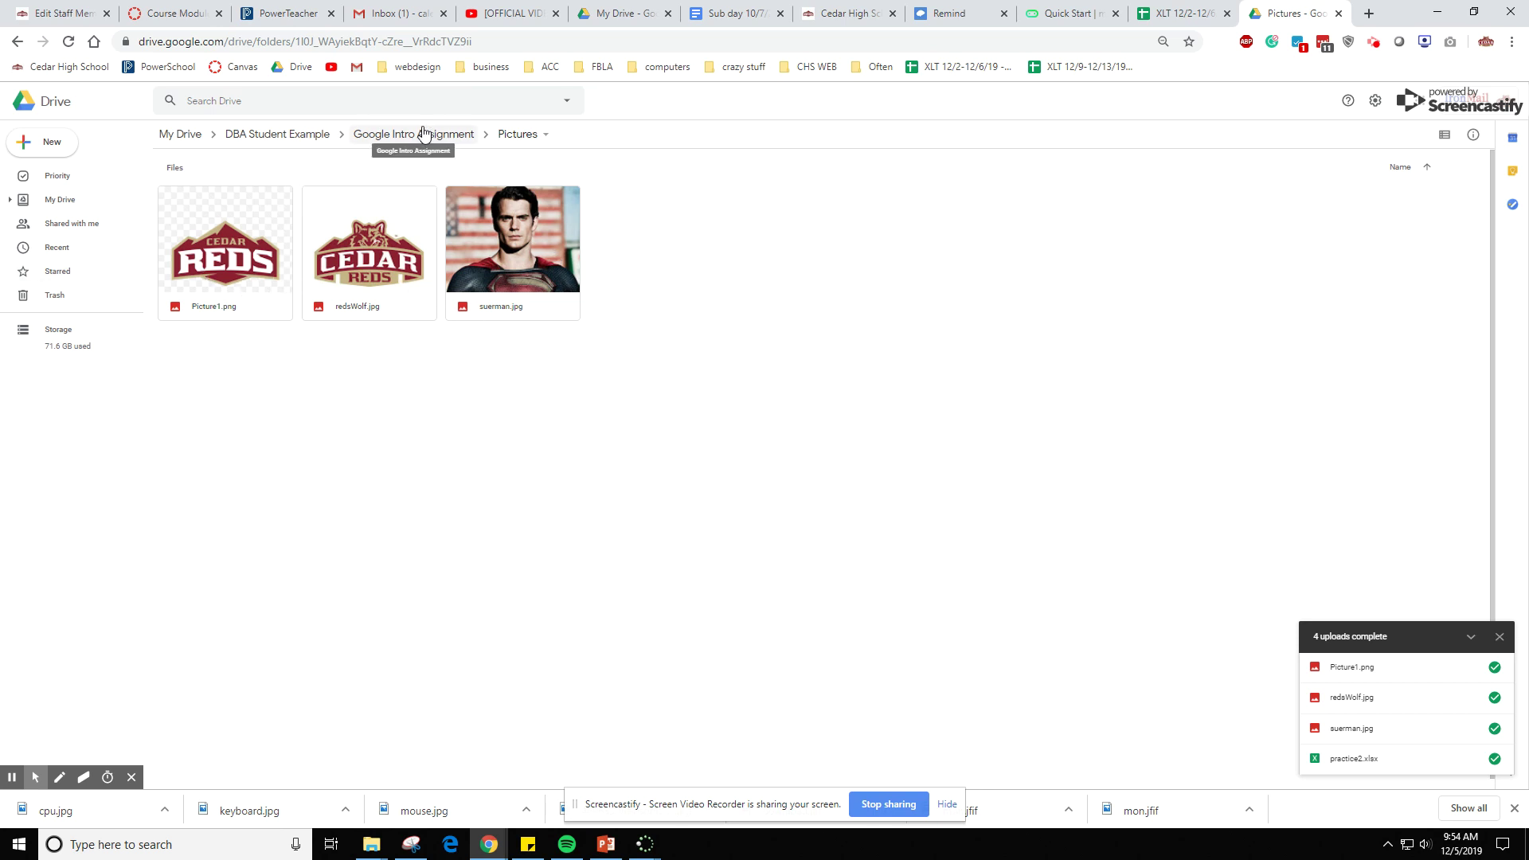
# - Upload html intro.pptx into the Powerpoint folder, then go back to Google Intro Assignment
pyautogui.click(395, 135)
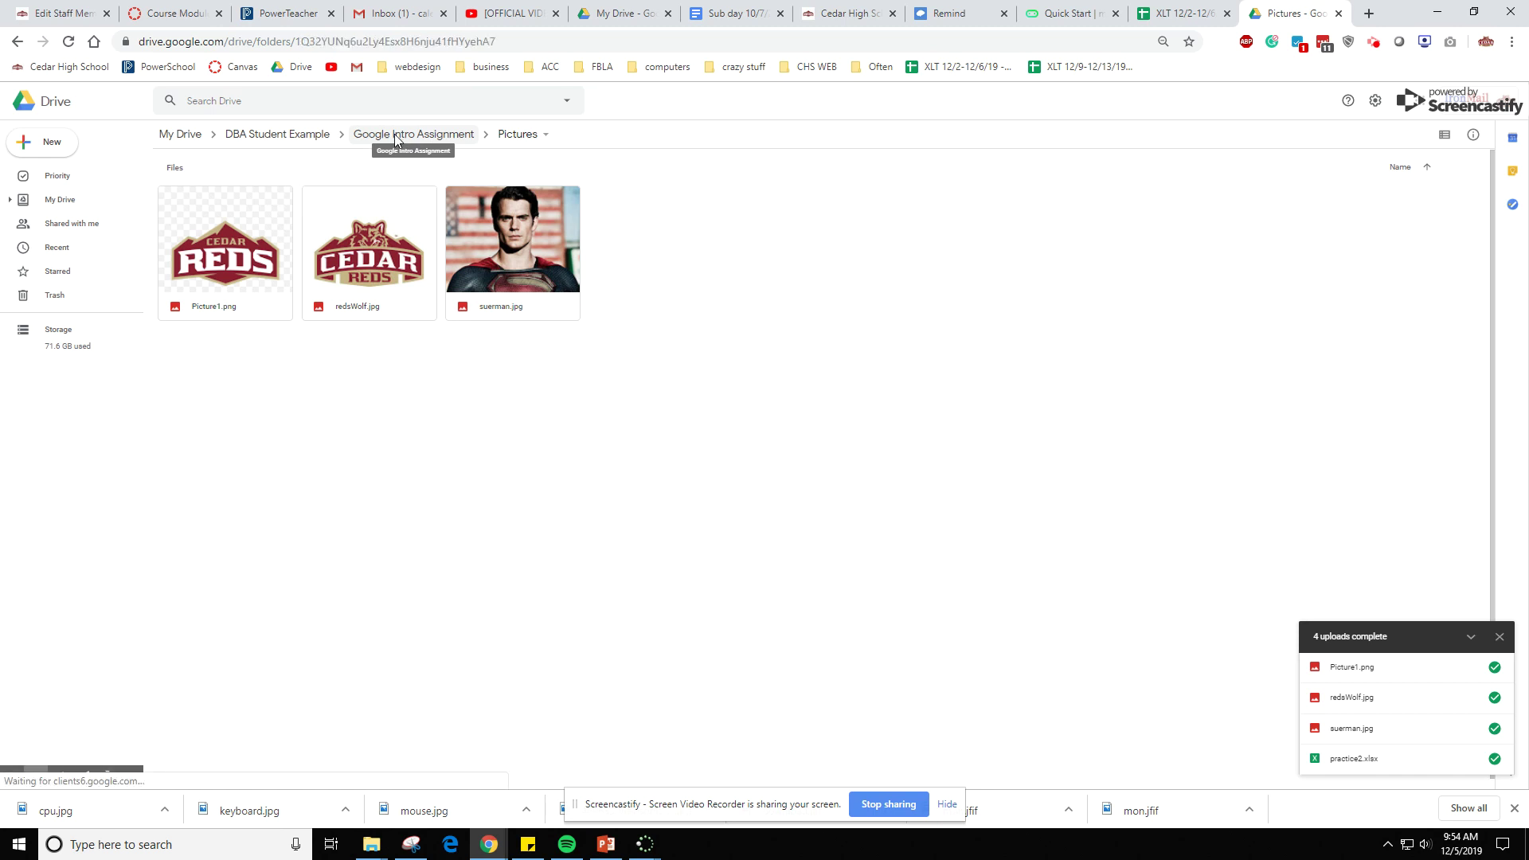
pyautogui.doubleClick(506, 201)
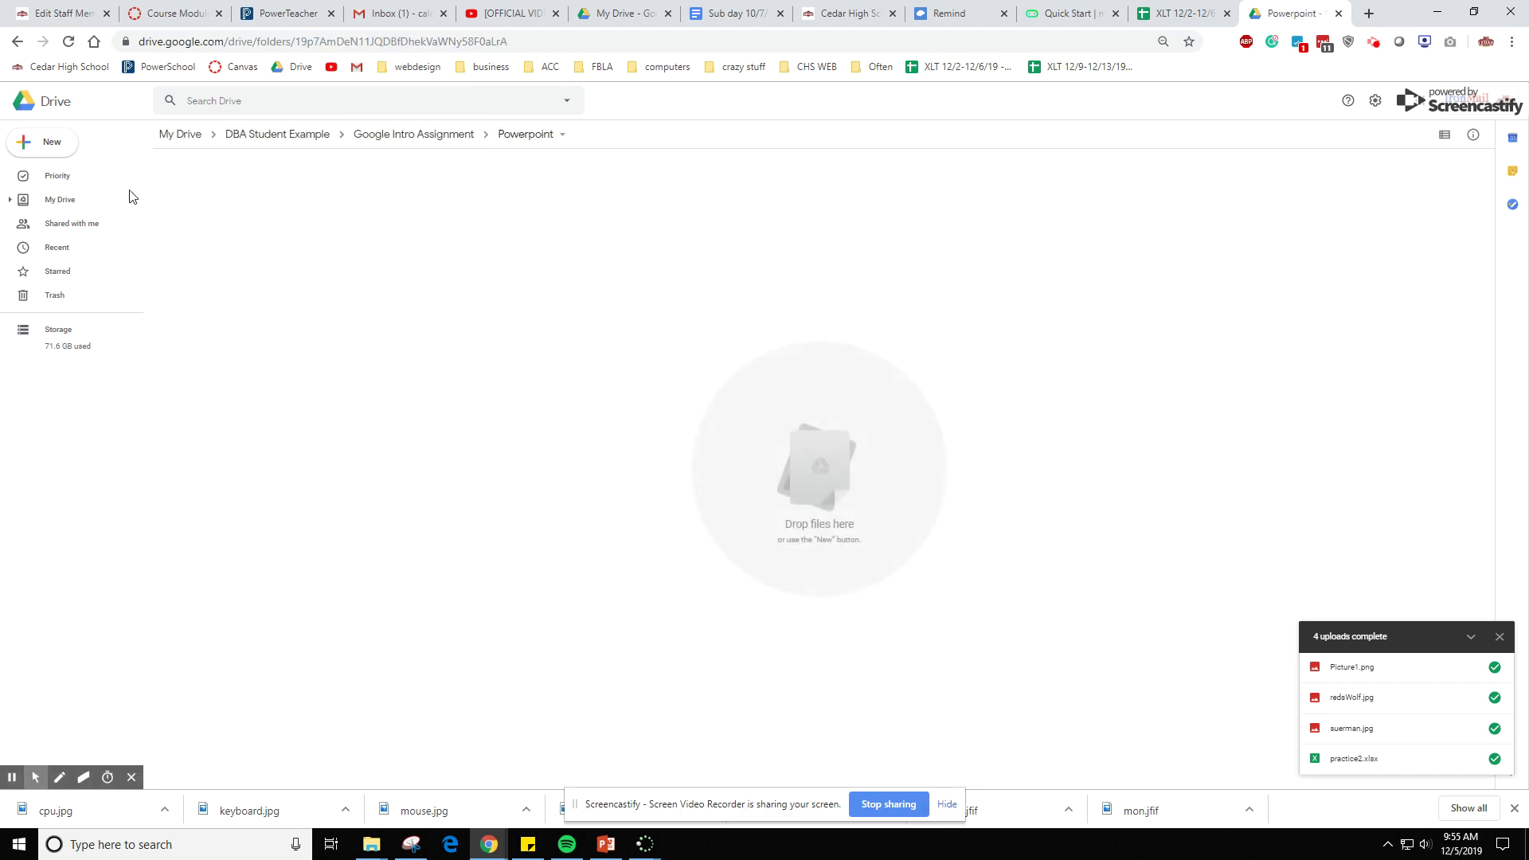
pyautogui.click(54, 140)
pyautogui.click(72, 173)
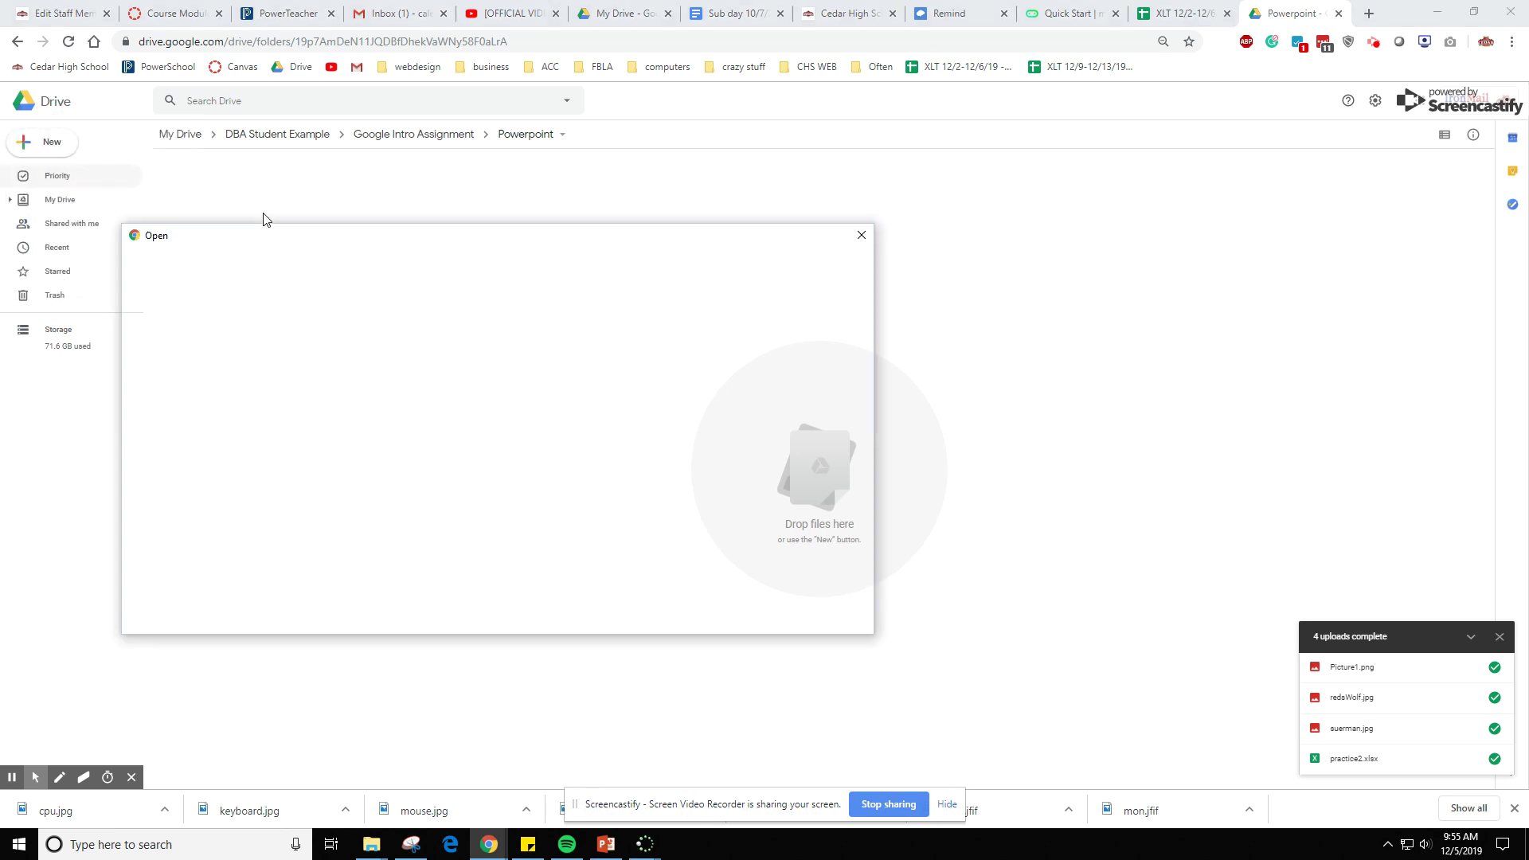
pyautogui.click(307, 339)
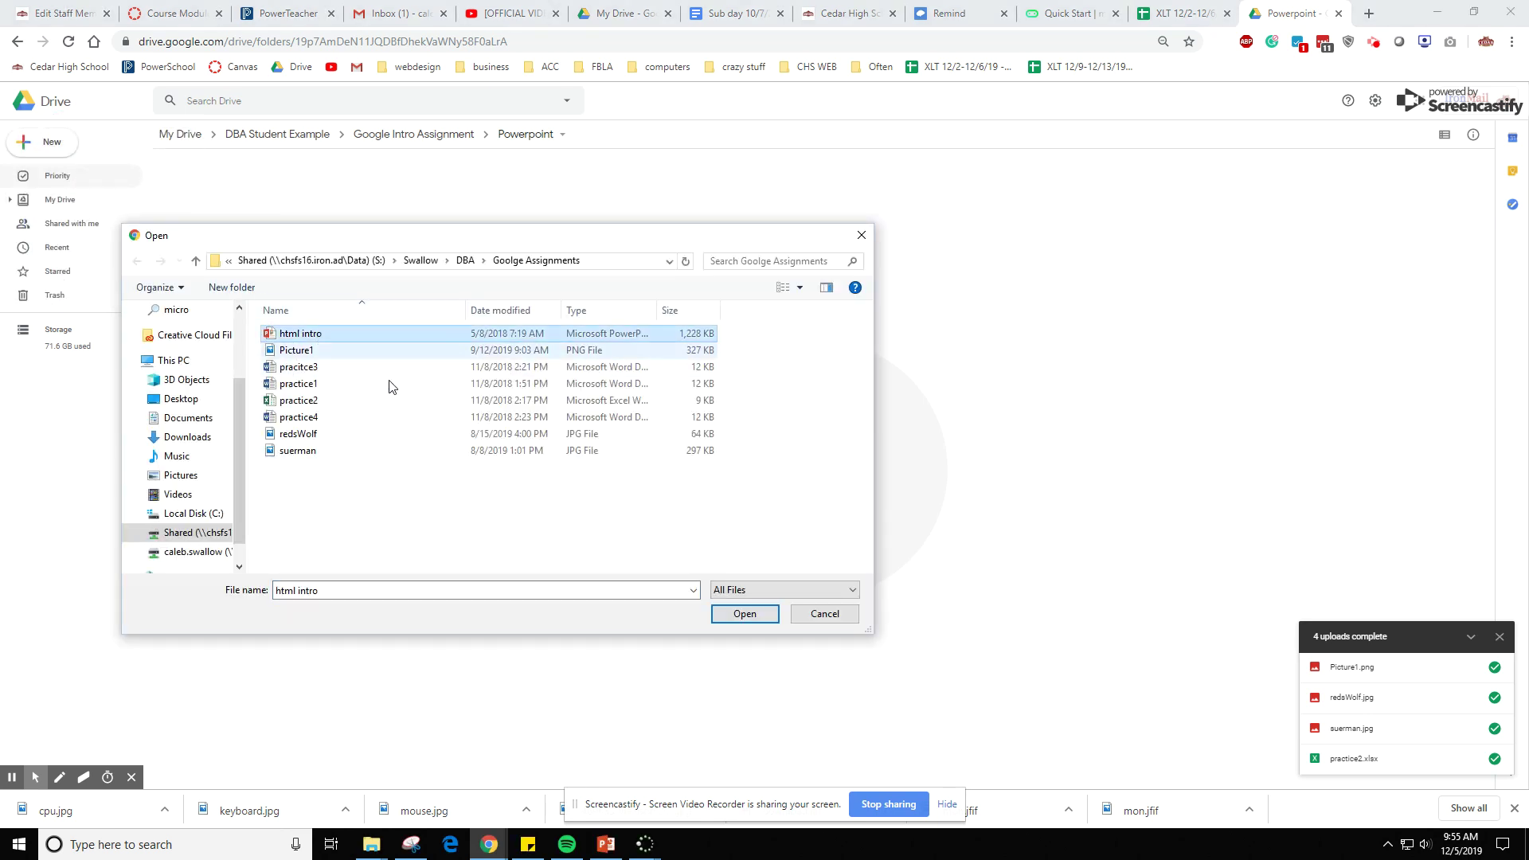
pyautogui.click(740, 617)
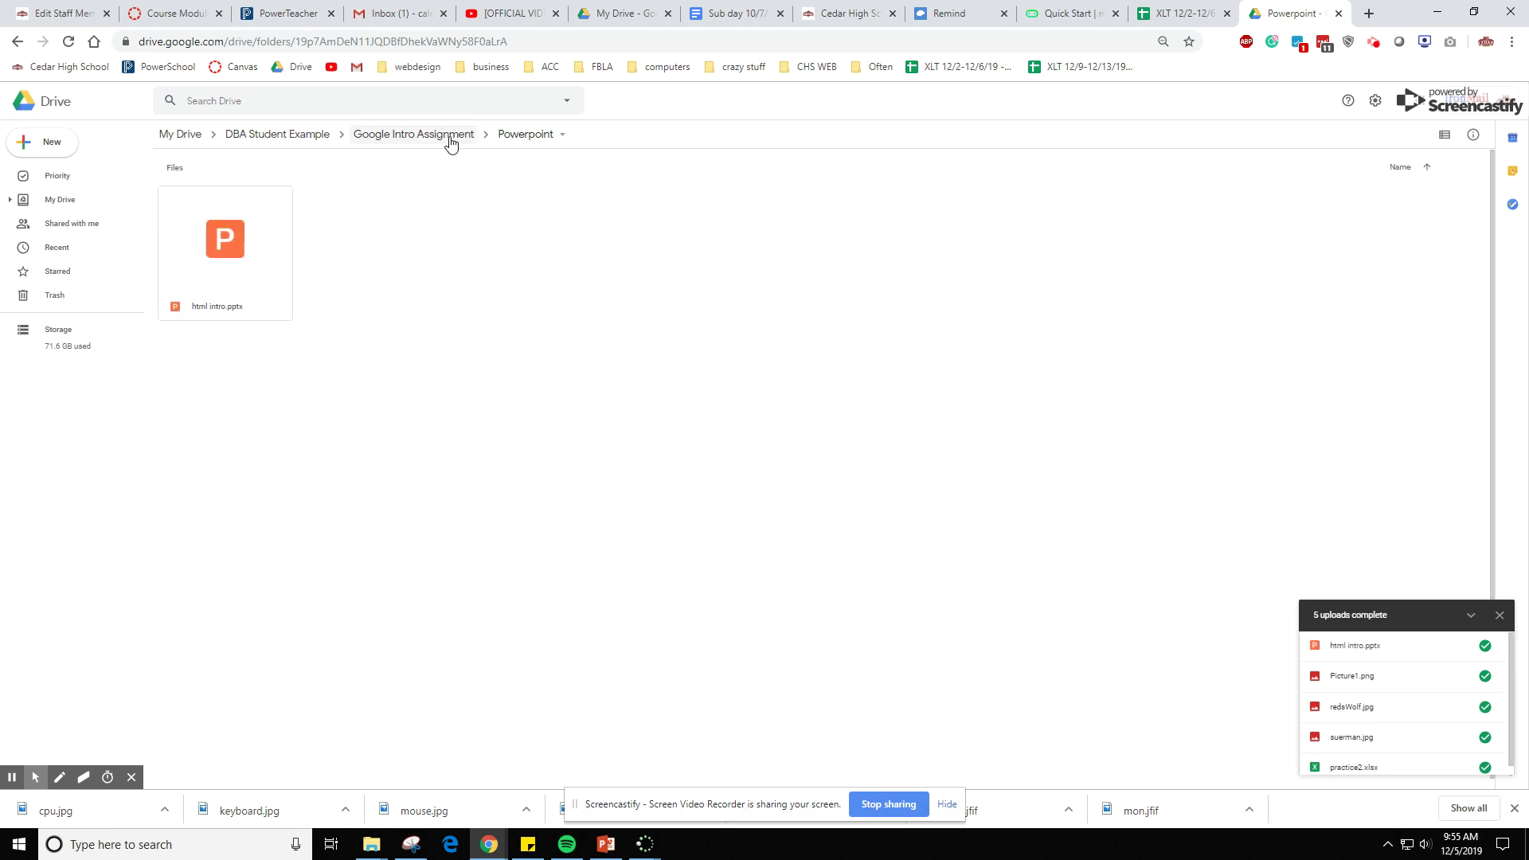
pyautogui.click(395, 134)
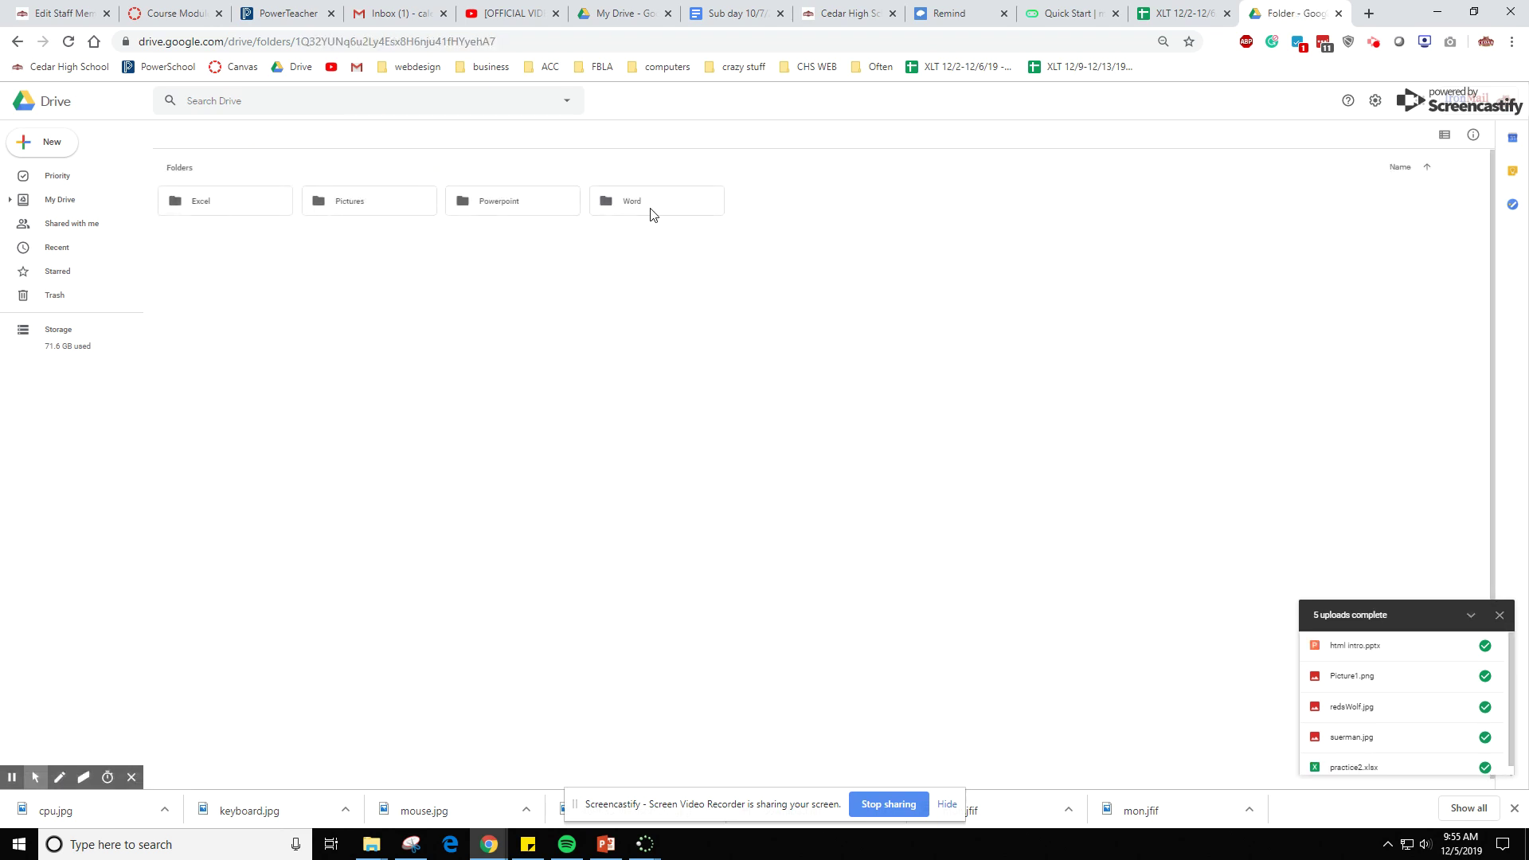
# - Upload pracitce3.docx, practice1.docx and practice4.docx into the Word folder
pyautogui.doubleClick(650, 212)
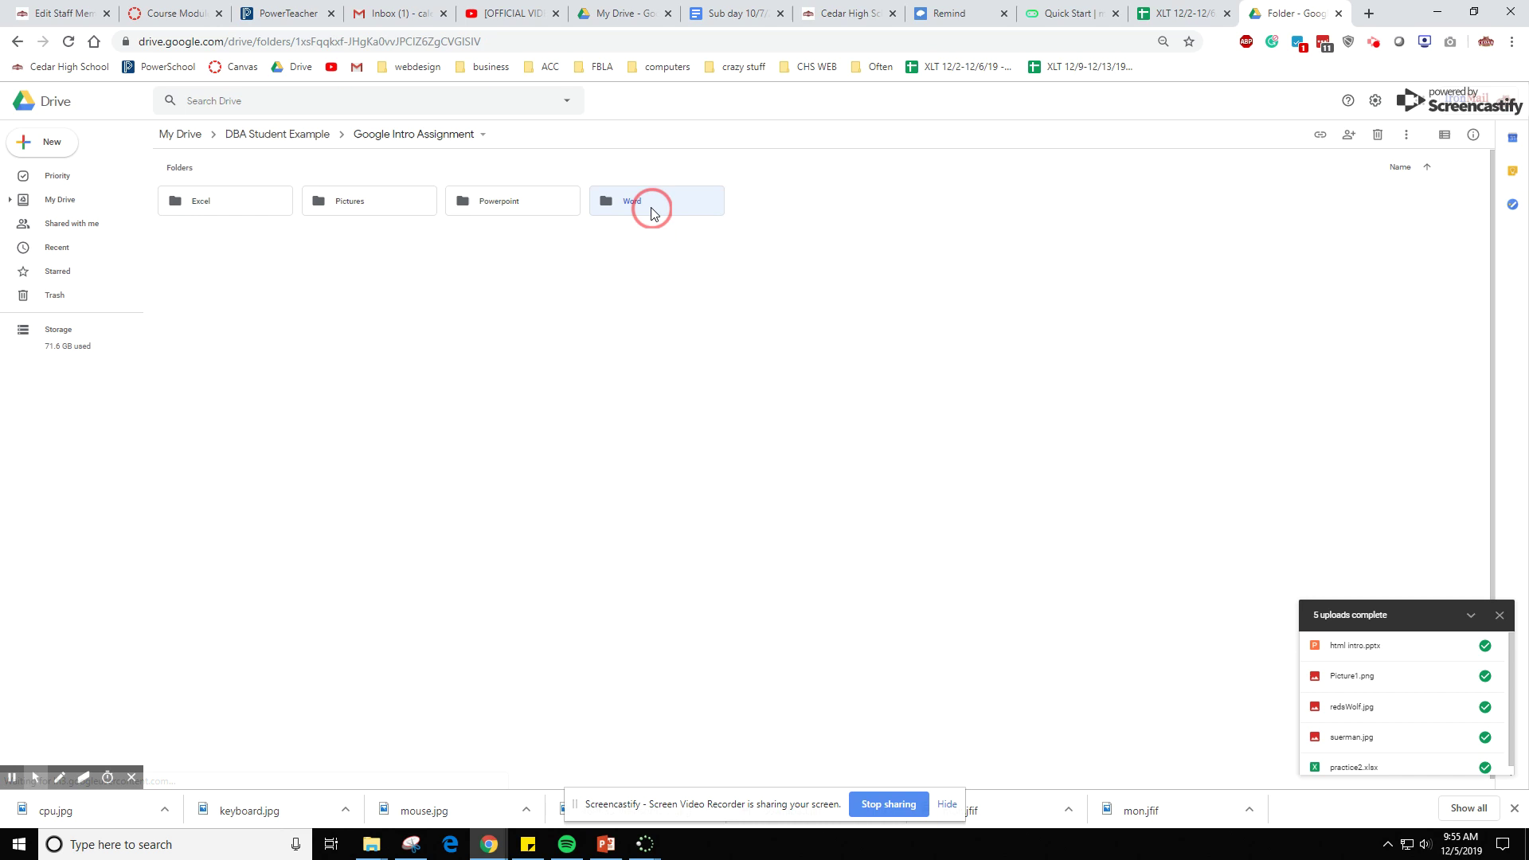
pyautogui.click(41, 145)
pyautogui.click(59, 174)
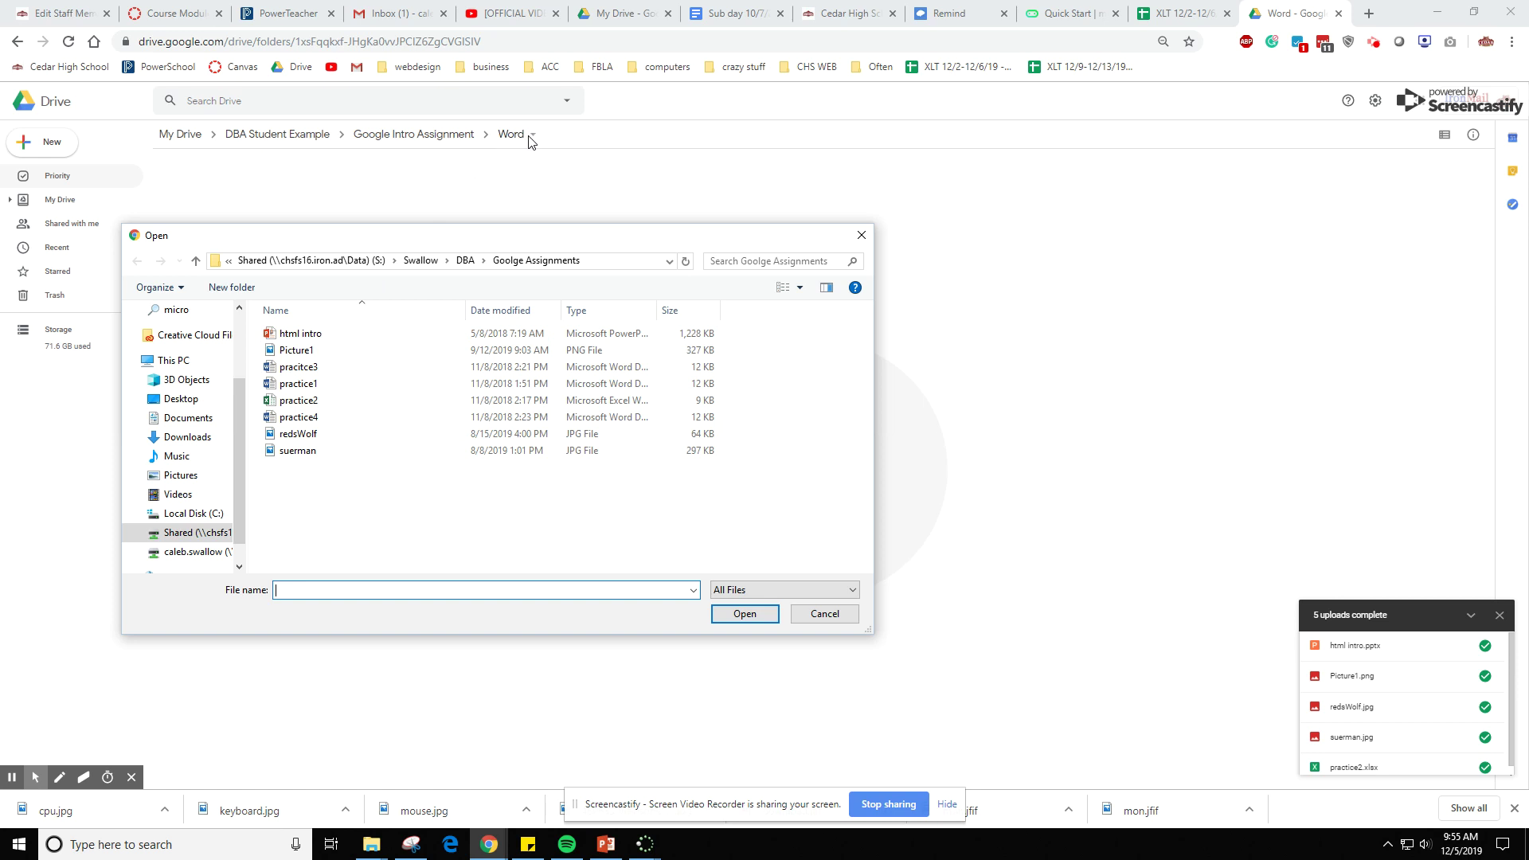
pyautogui.click(335, 418)
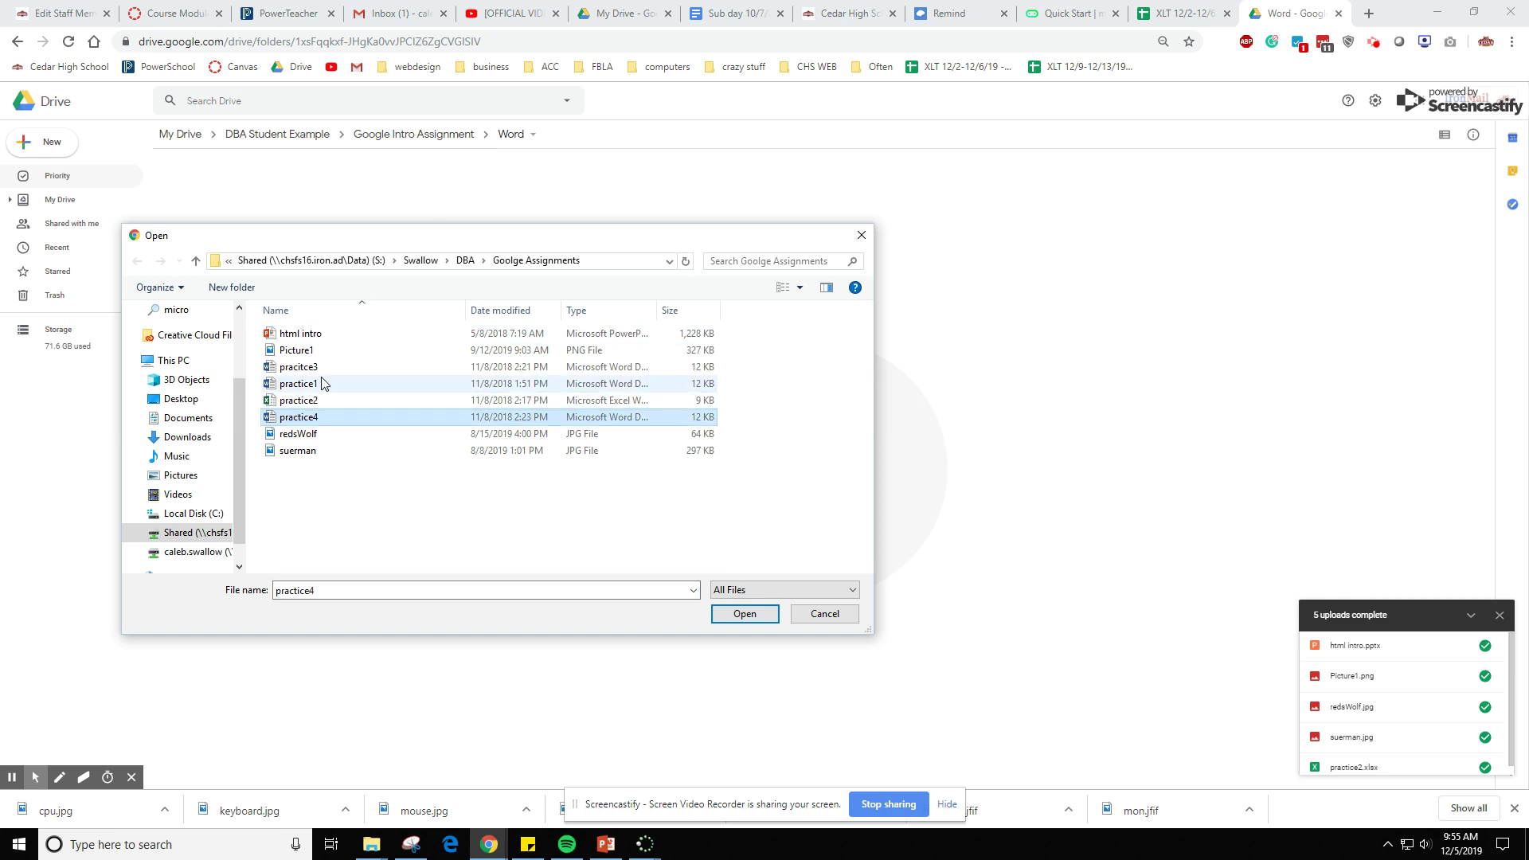
pyautogui.moveTo(769, 359); pyautogui.dragTo(694, 396)
pyautogui.click(755, 368)
pyautogui.keyDown('ctrl'); pyautogui.click(703, 417); pyautogui.keyUp('ctrl')
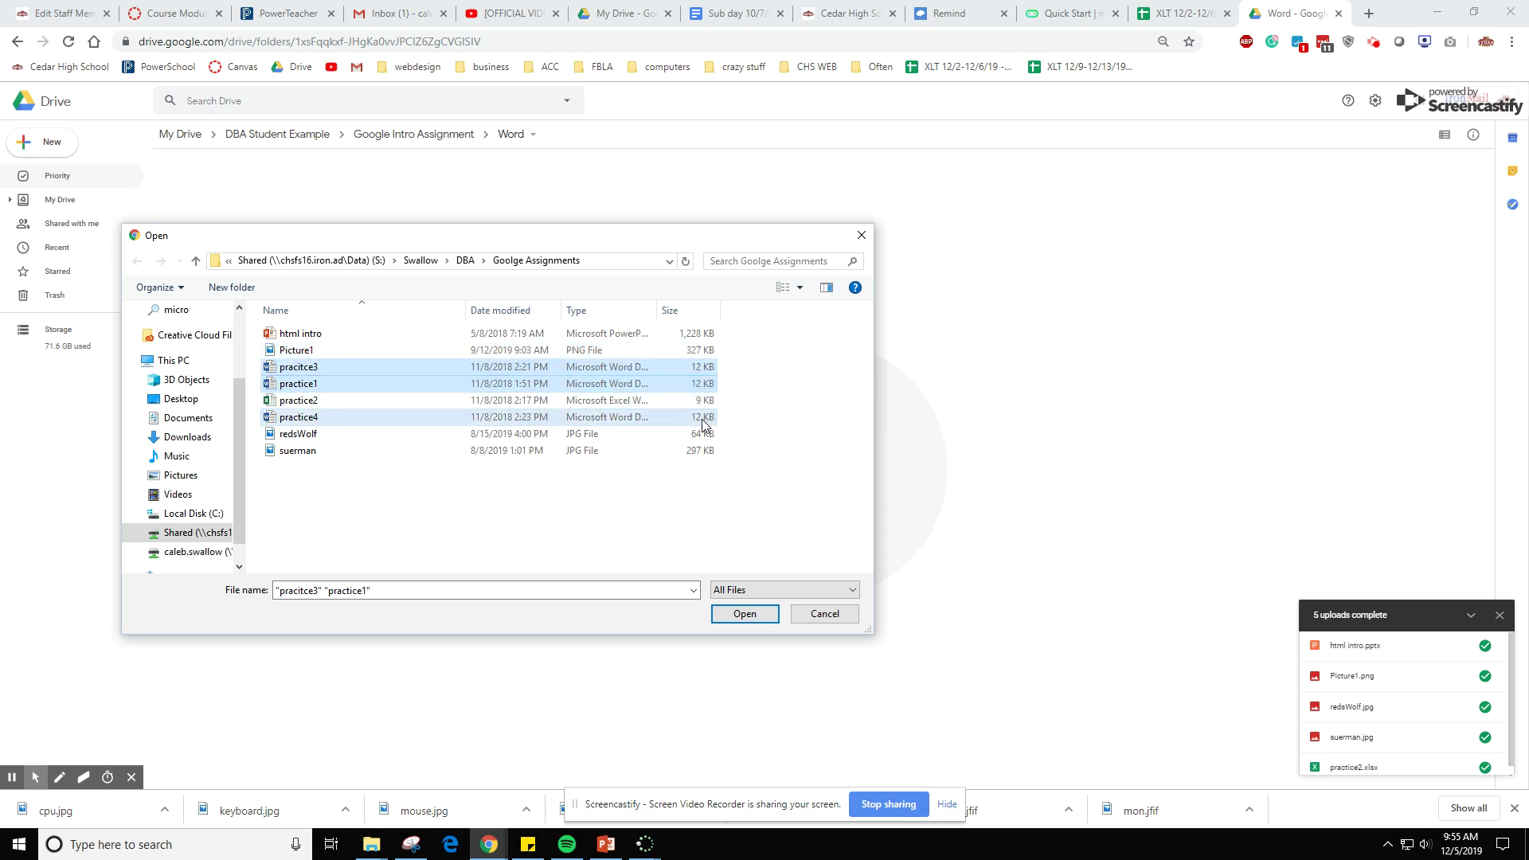
pyautogui.click(736, 615)
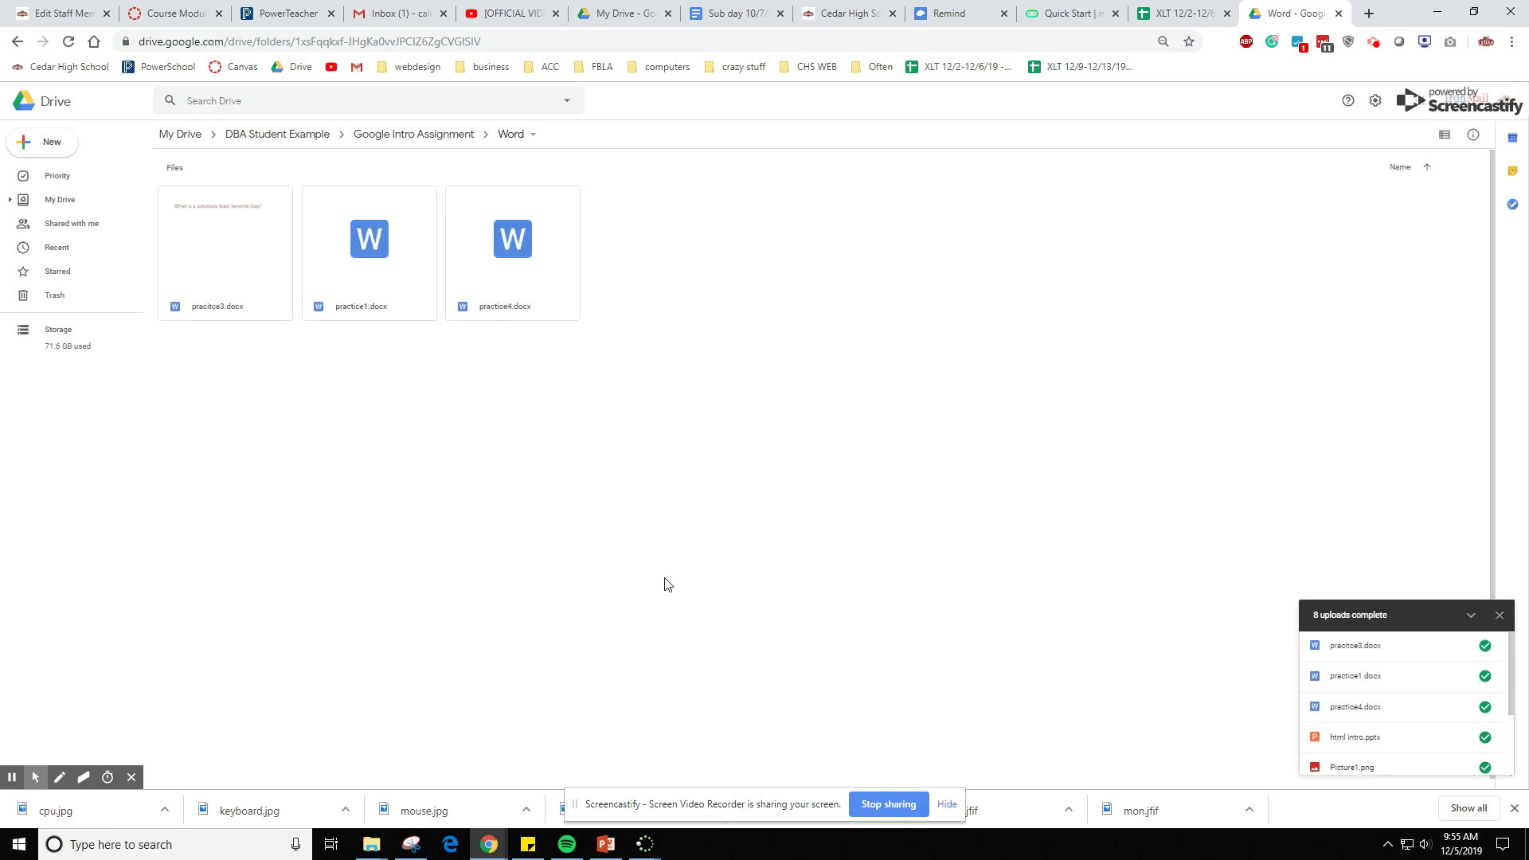
pyautogui.click(297, 136)
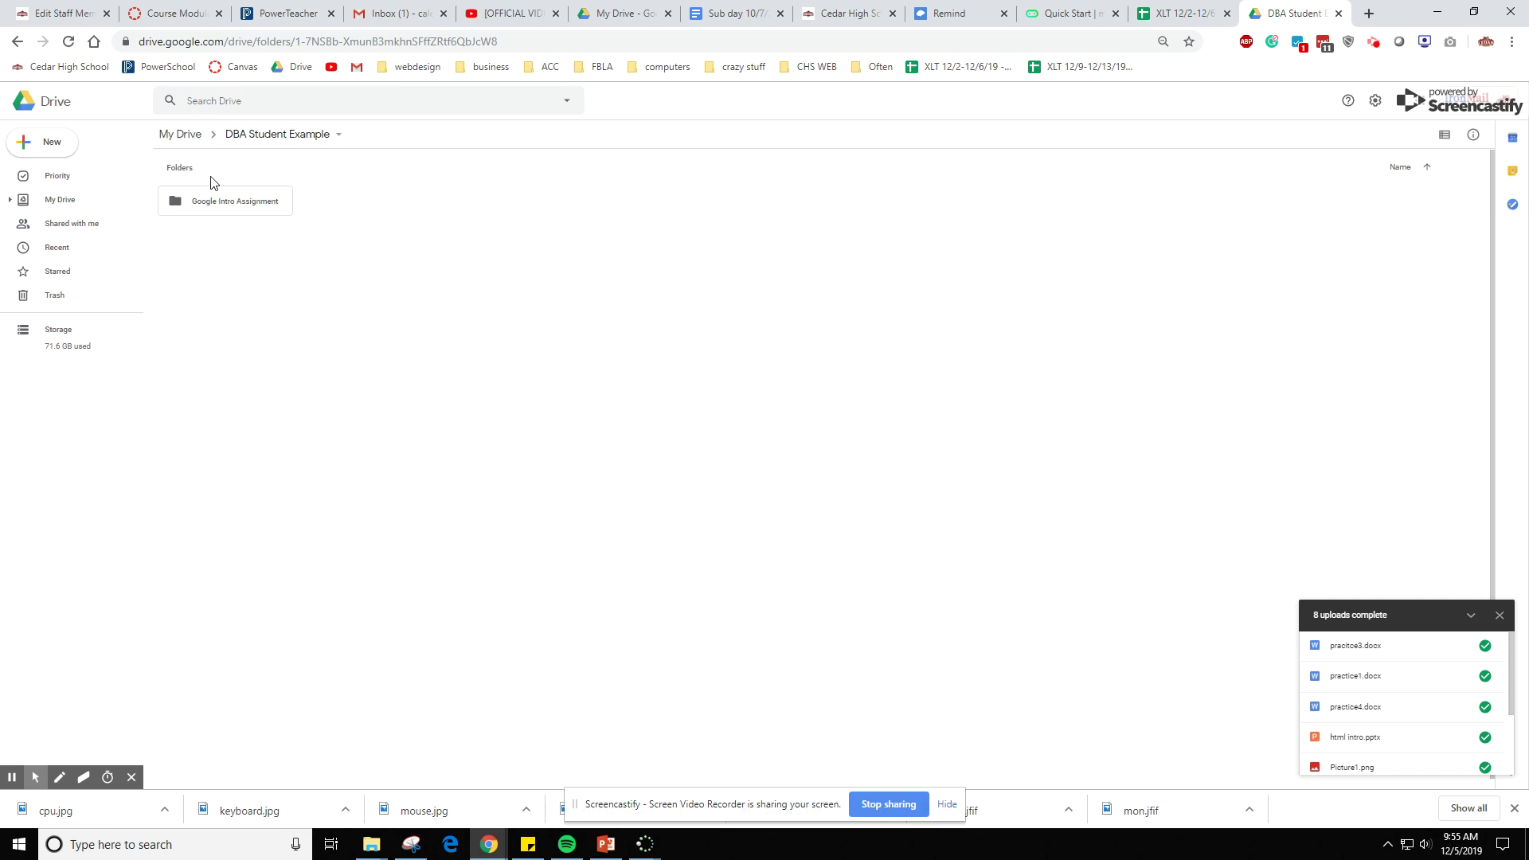
pyautogui.click(263, 143)
pyautogui.doubleClick(185, 205)
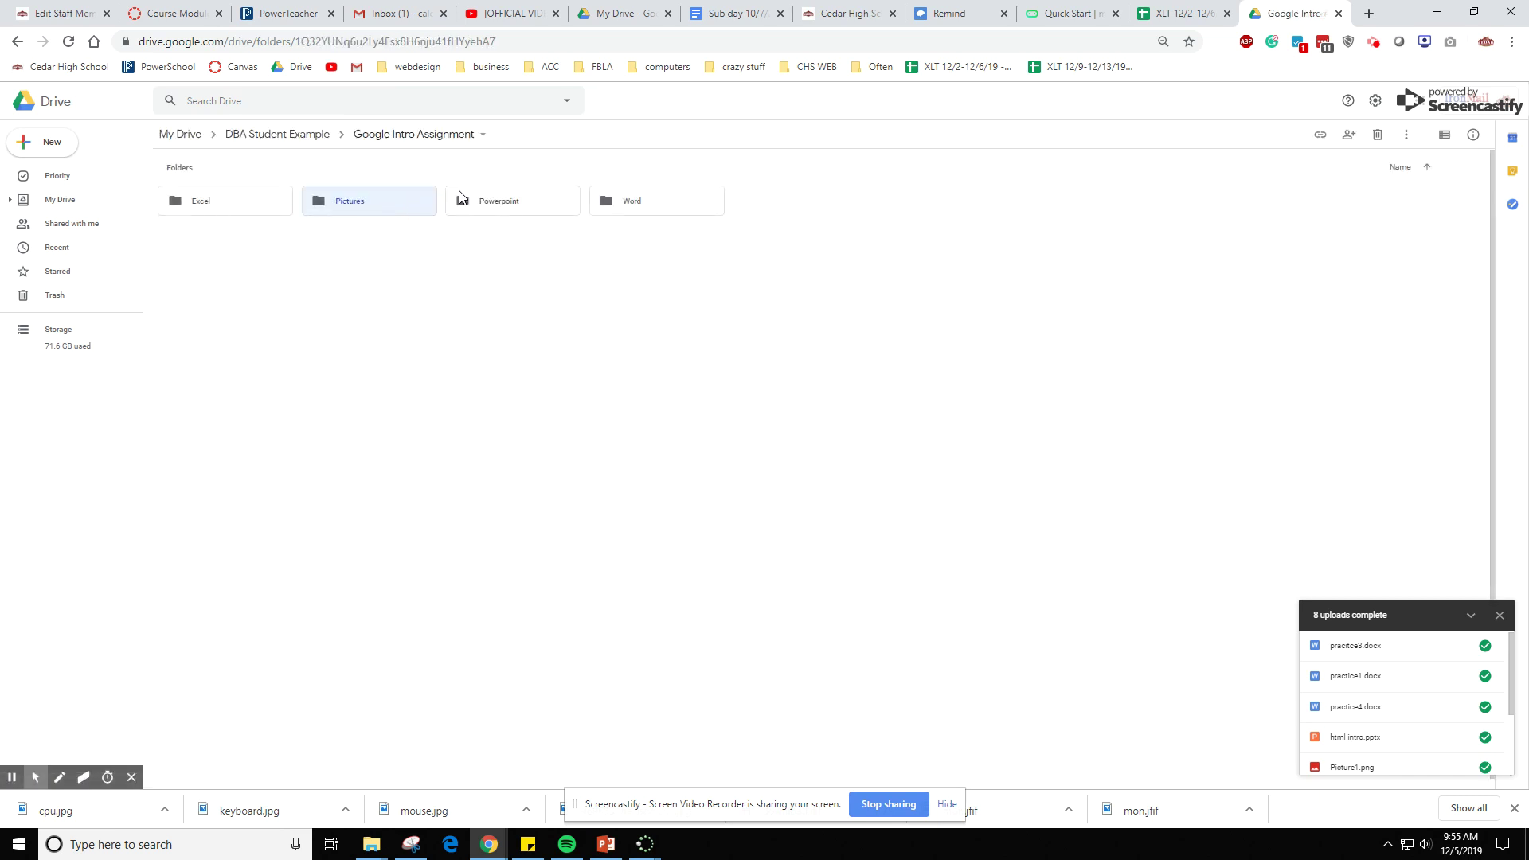
pyautogui.click(486, 204)
pyautogui.doubleClick(655, 214)
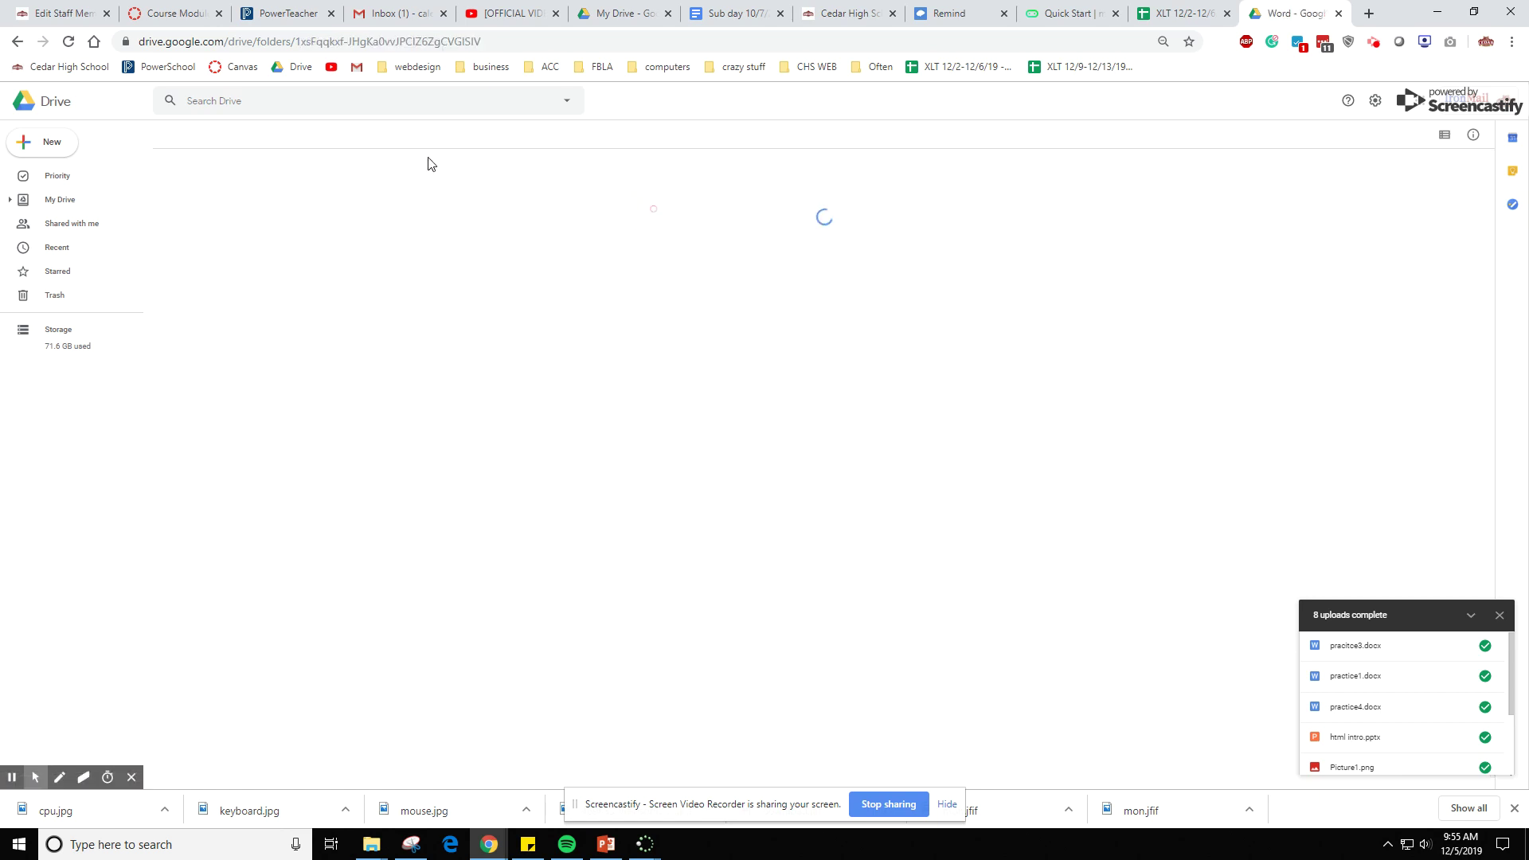
pyautogui.click(255, 135)
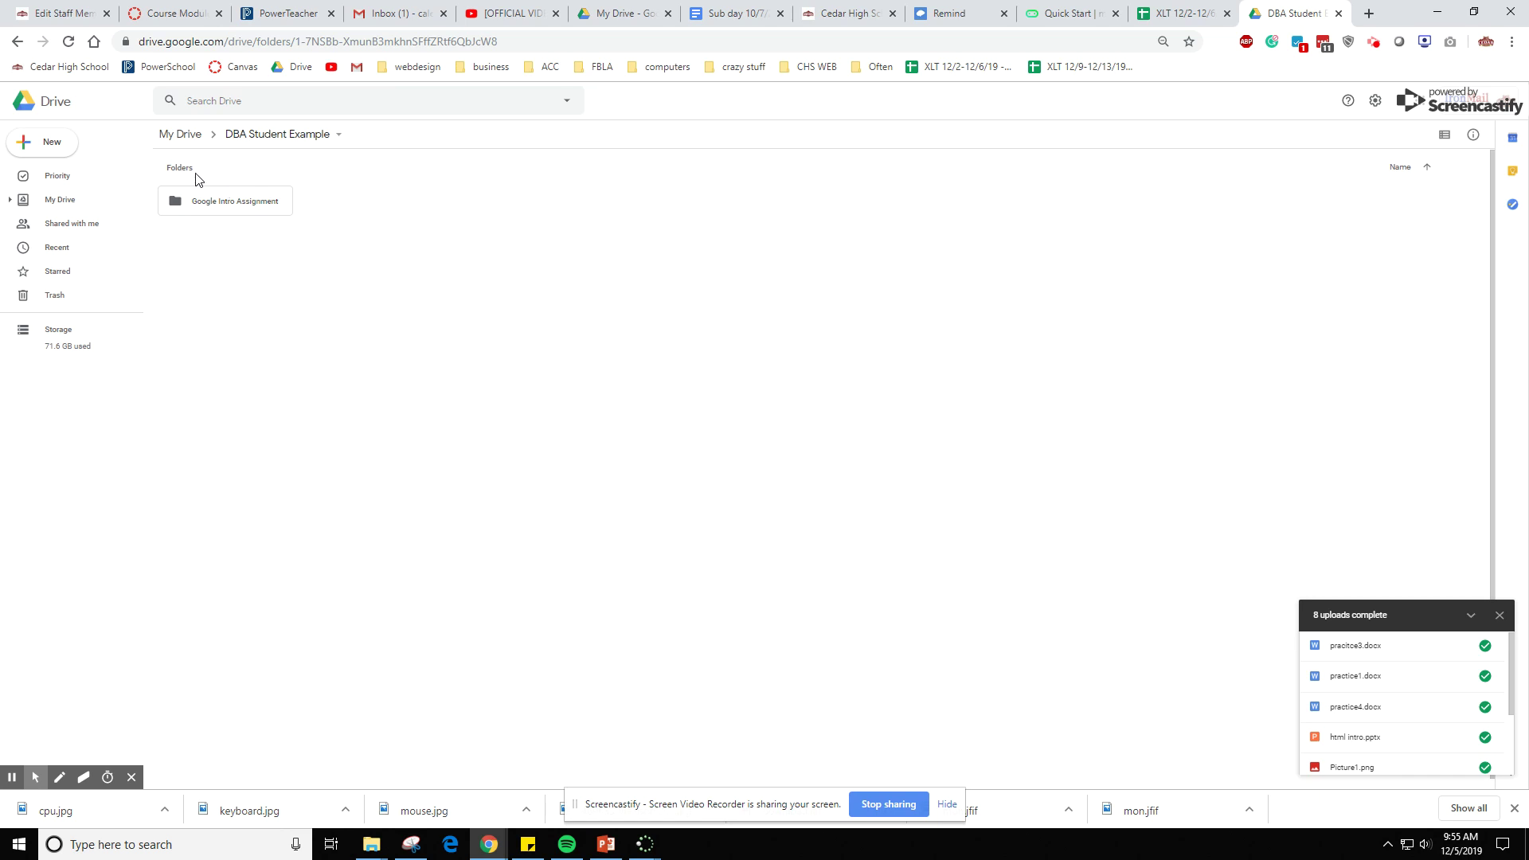
# - Upload the Goolge Assignments folder from Swallow > DBA into DBA Student Example, then check its eight files
pyautogui.click(40, 145)
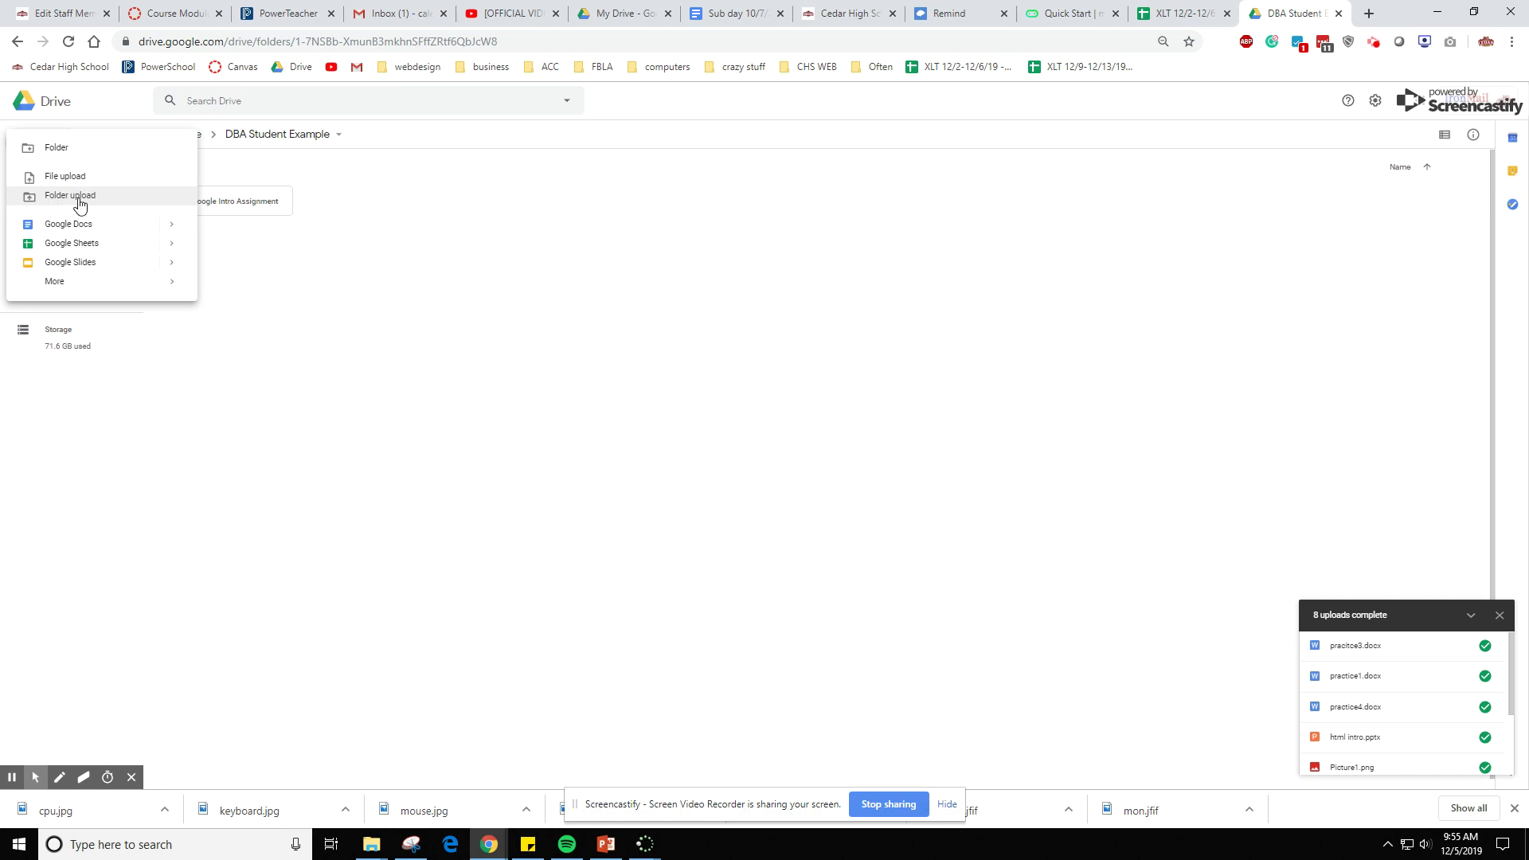
pyautogui.click(44, 198)
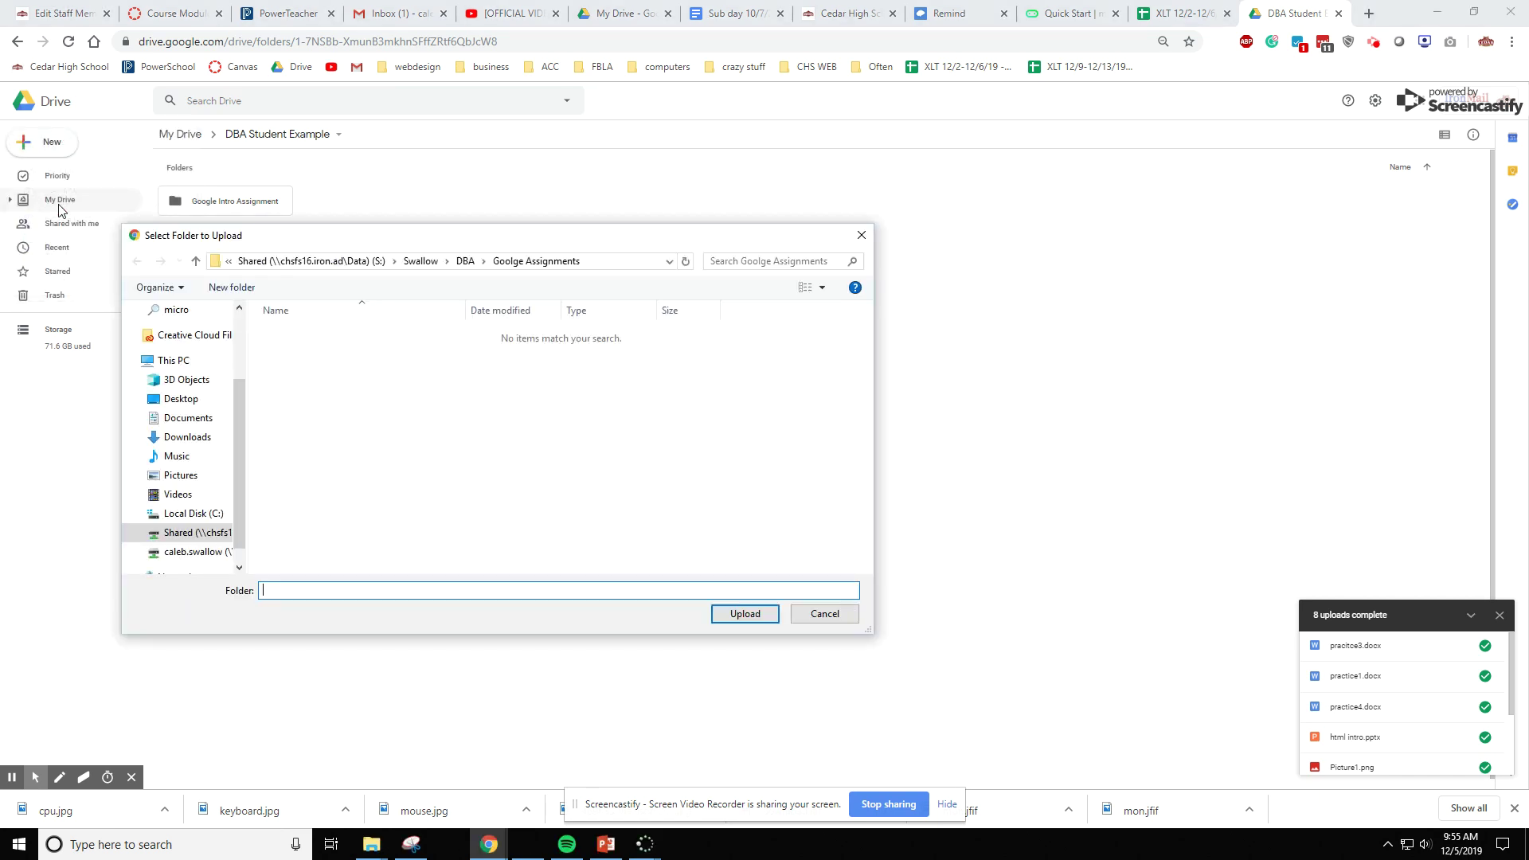
pyautogui.click(464, 265)
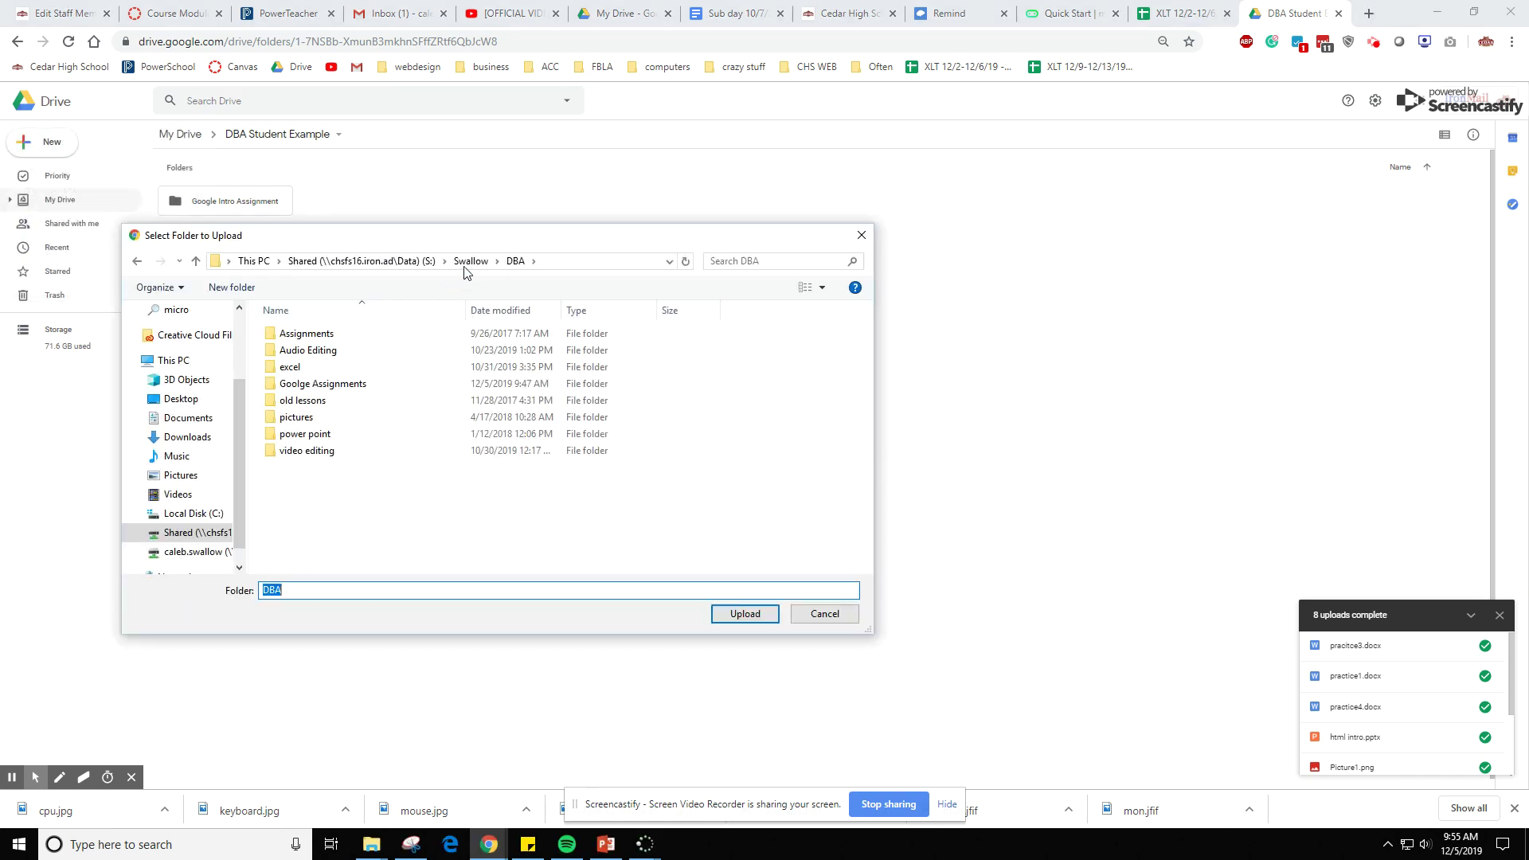
pyautogui.click(195, 532)
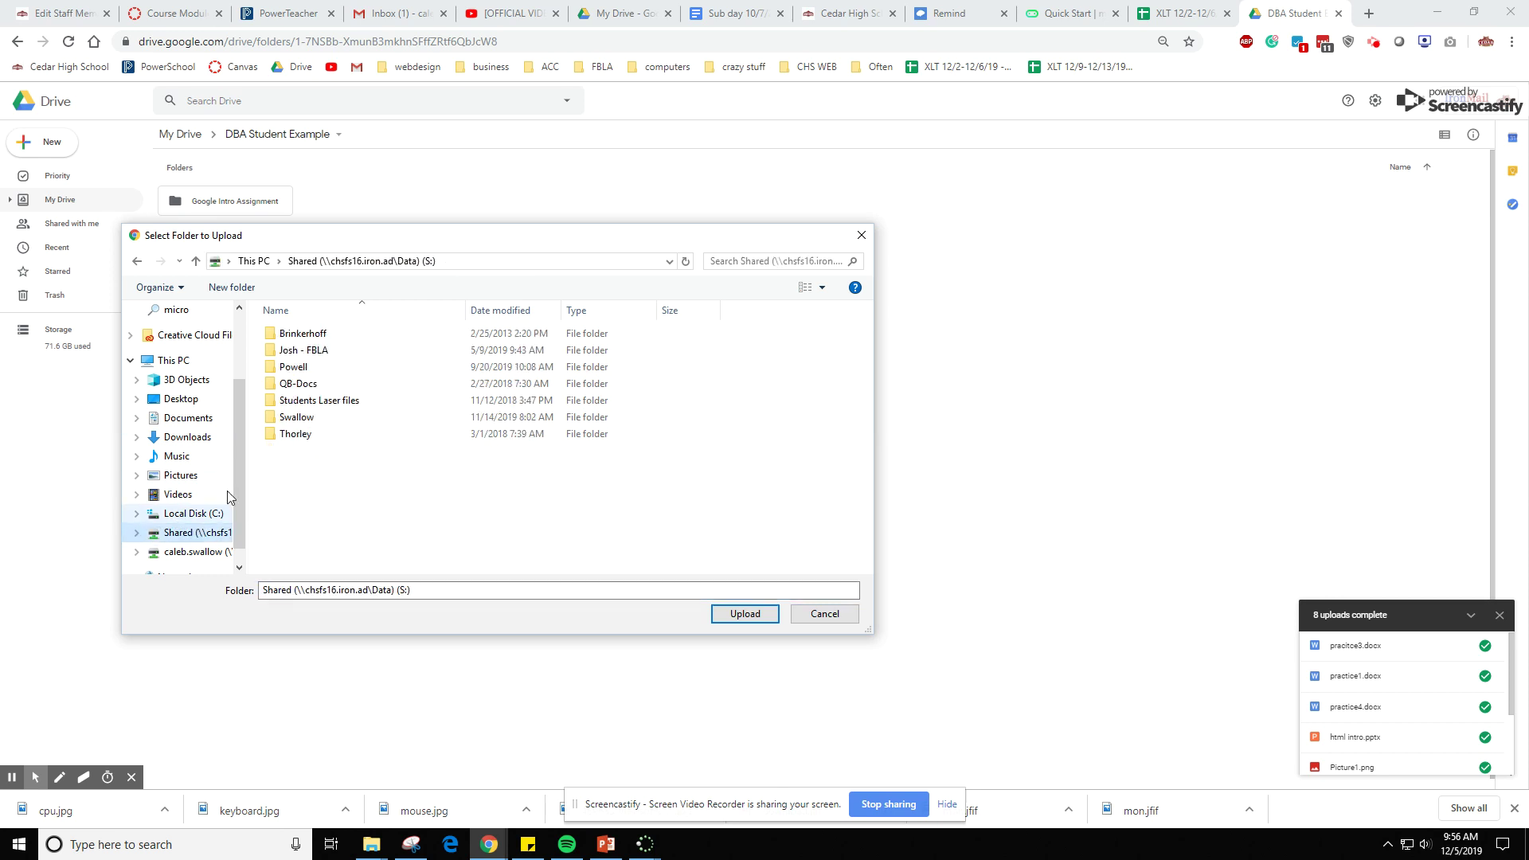
pyautogui.doubleClick(304, 418)
pyautogui.doubleClick(311, 385)
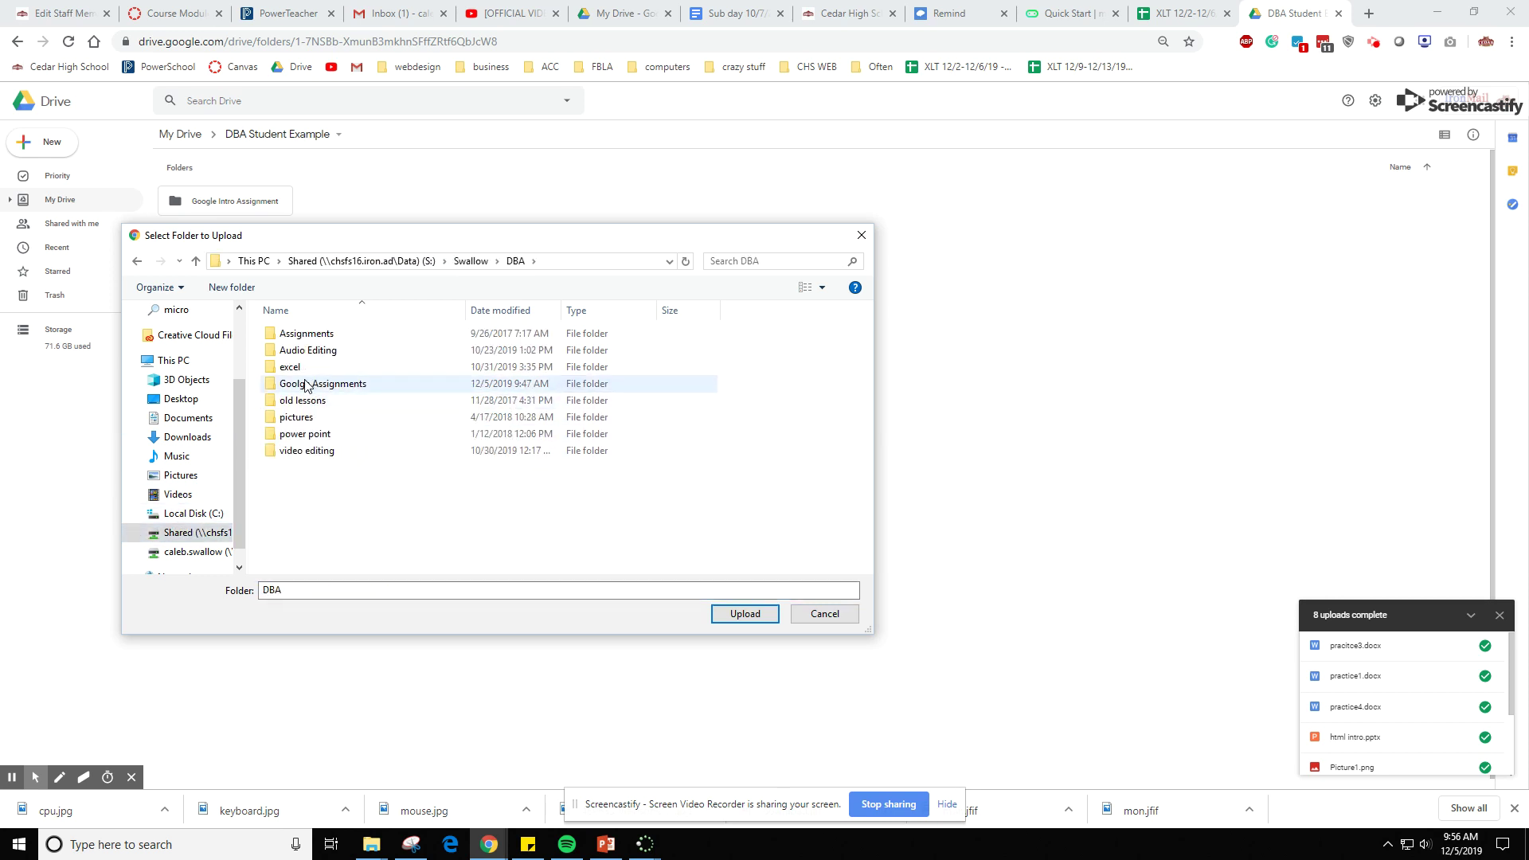
pyautogui.click(305, 385)
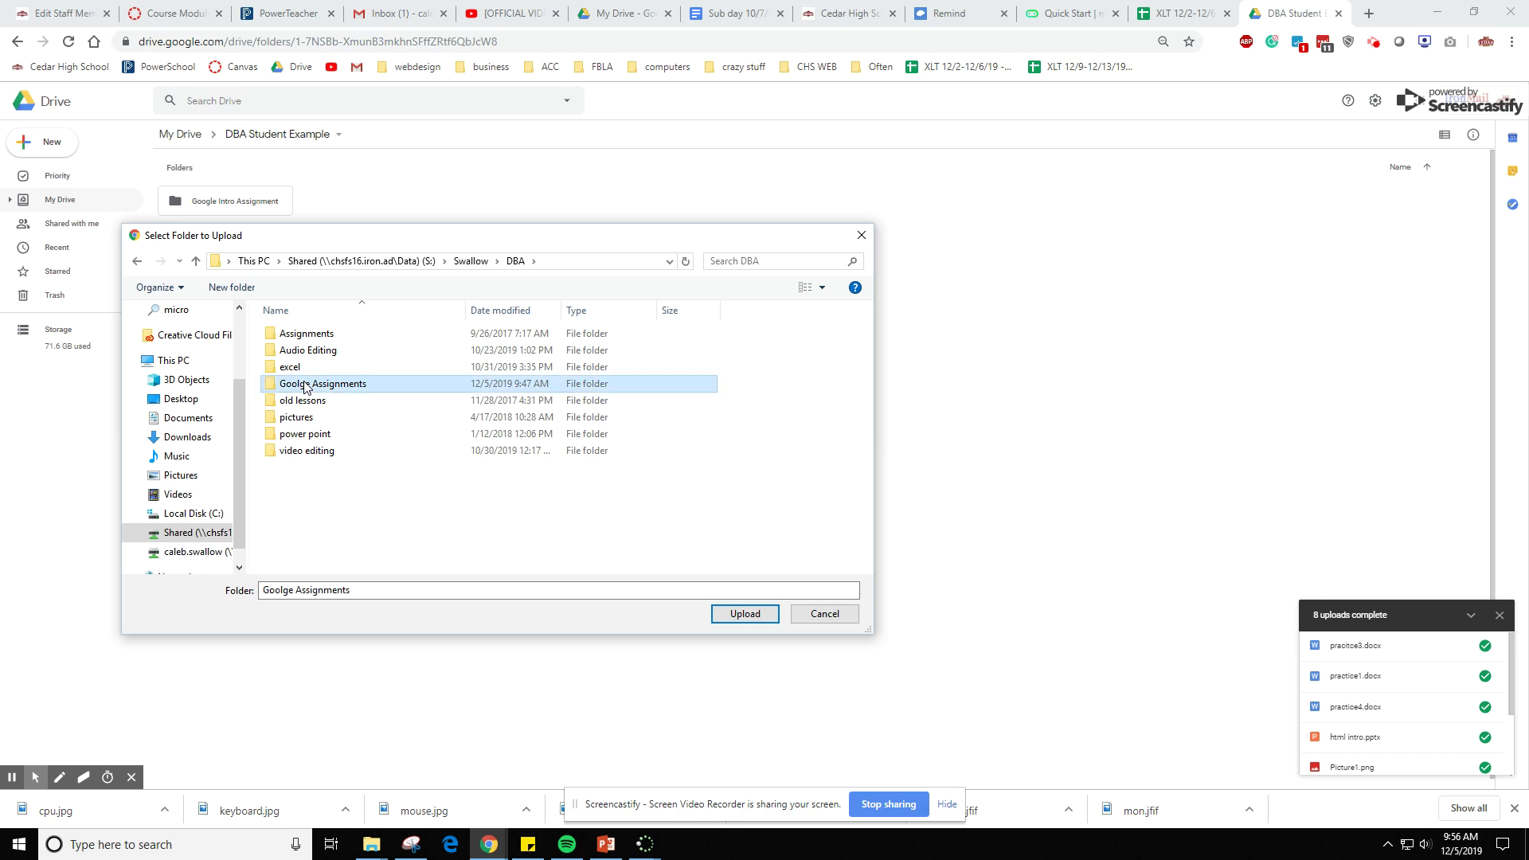
pyautogui.click(743, 616)
pyautogui.click(843, 152)
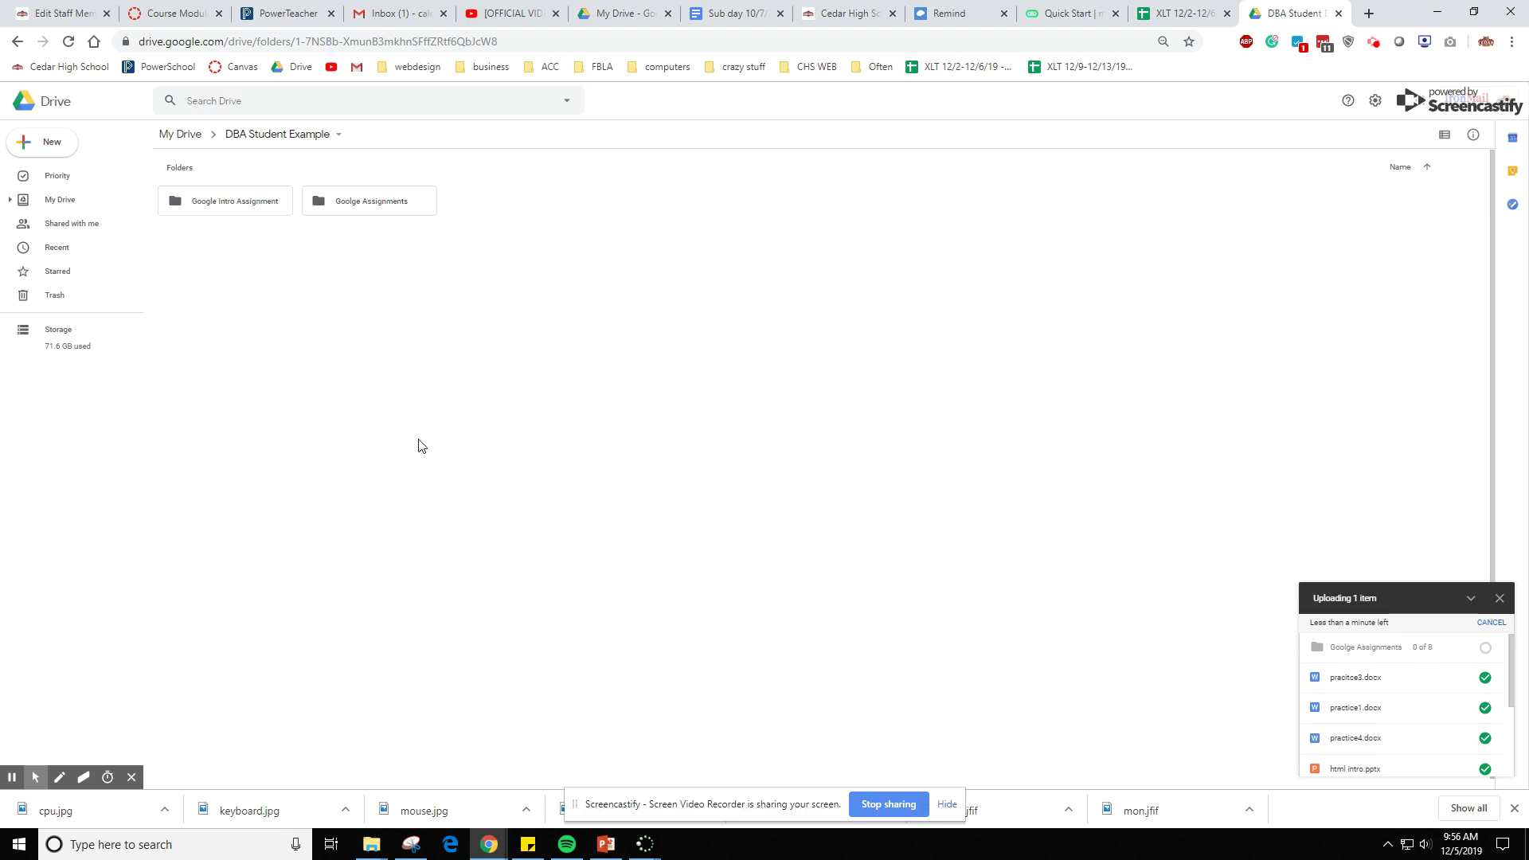
pyautogui.doubleClick(351, 207)
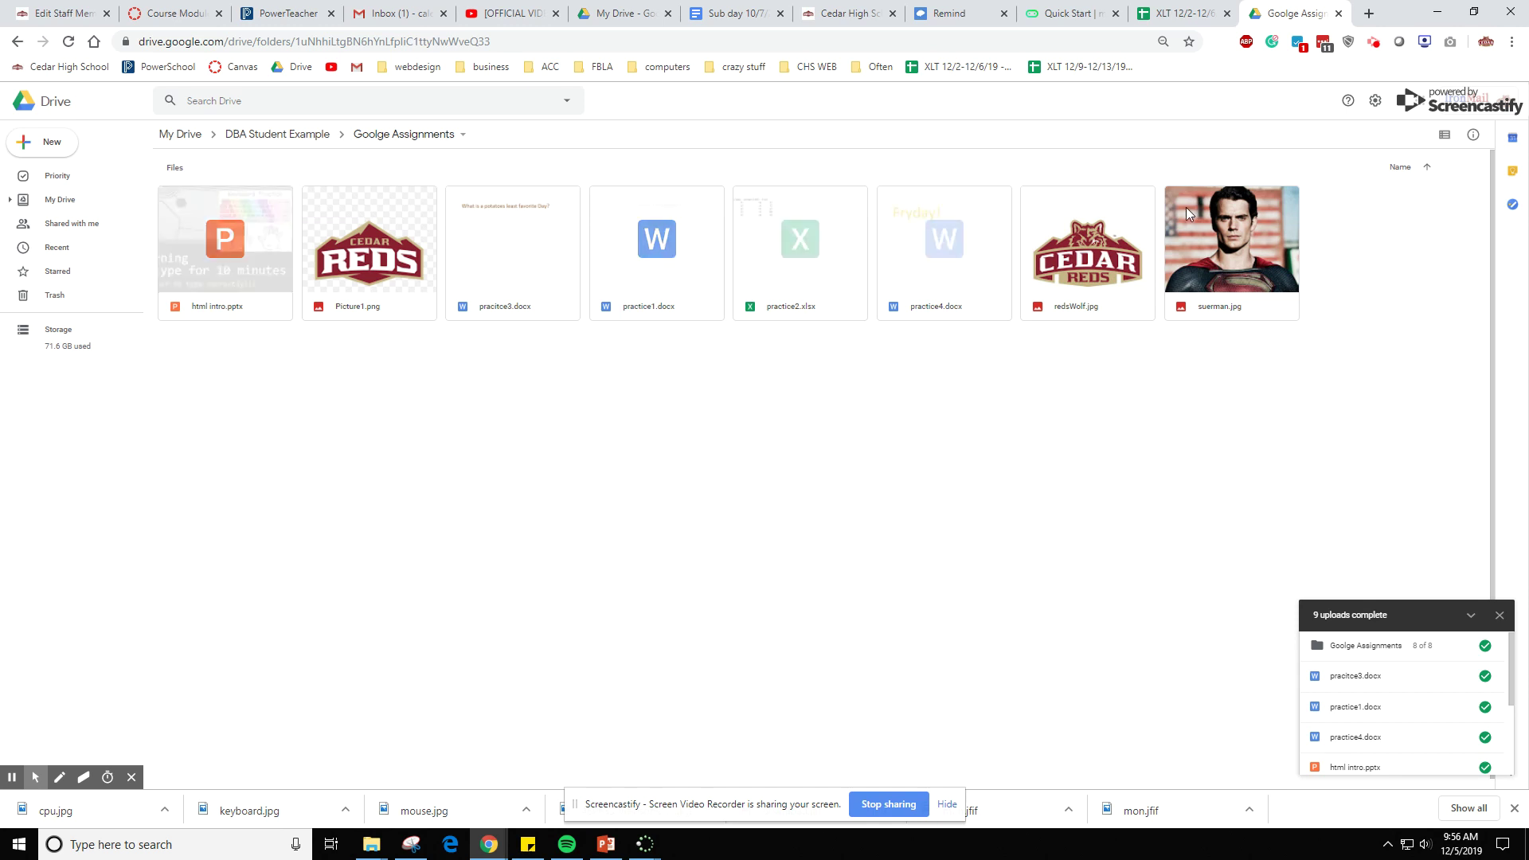
pyautogui.click(282, 137)
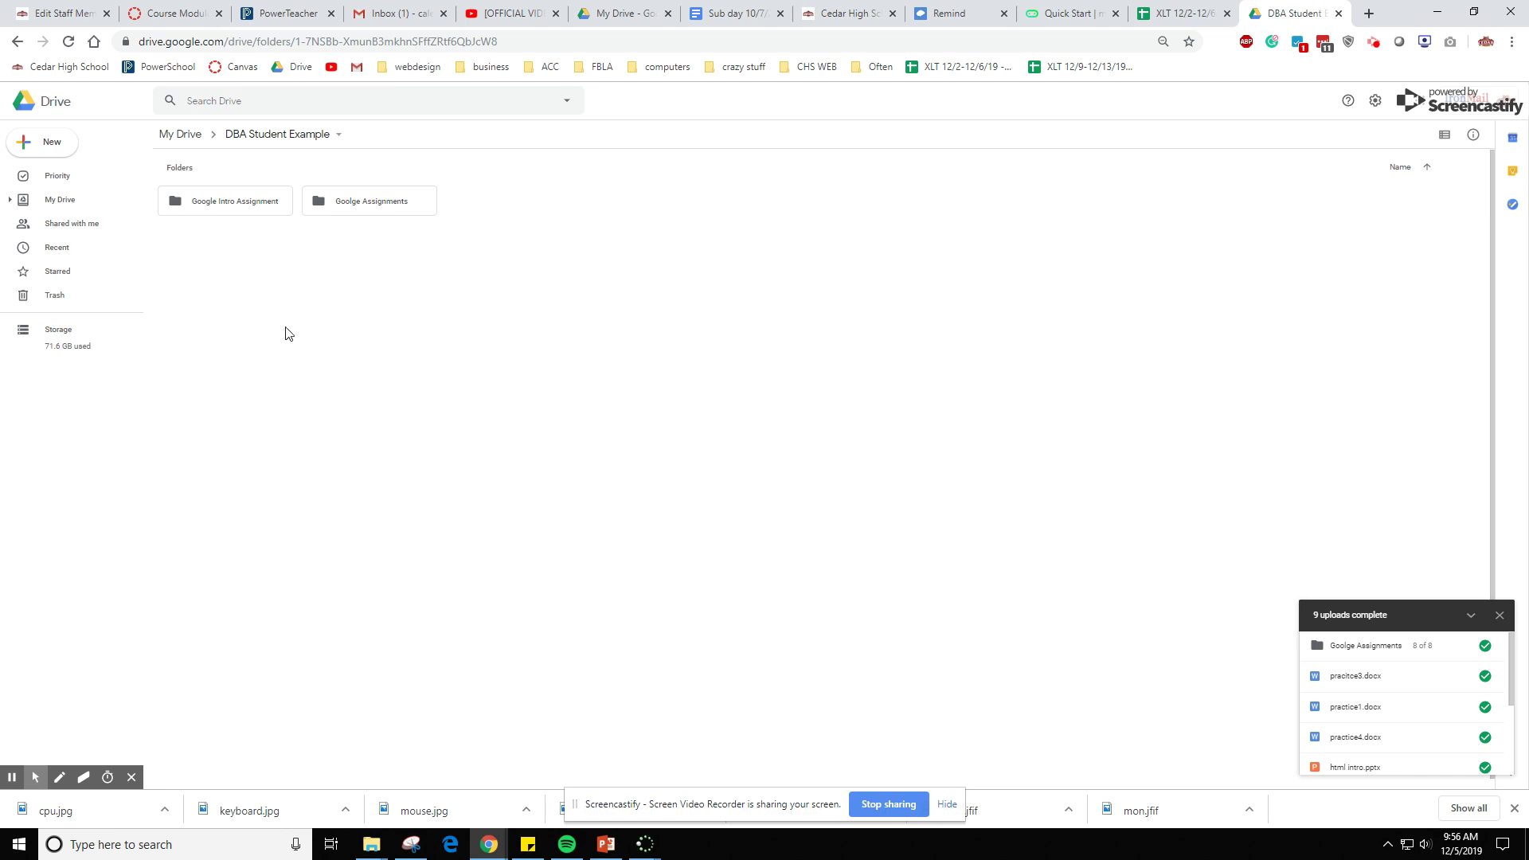
# - Open Google Intro Assignment and snip its breadcrumb and four folders with Snipping Tool
pyautogui.doubleClick(245, 212)
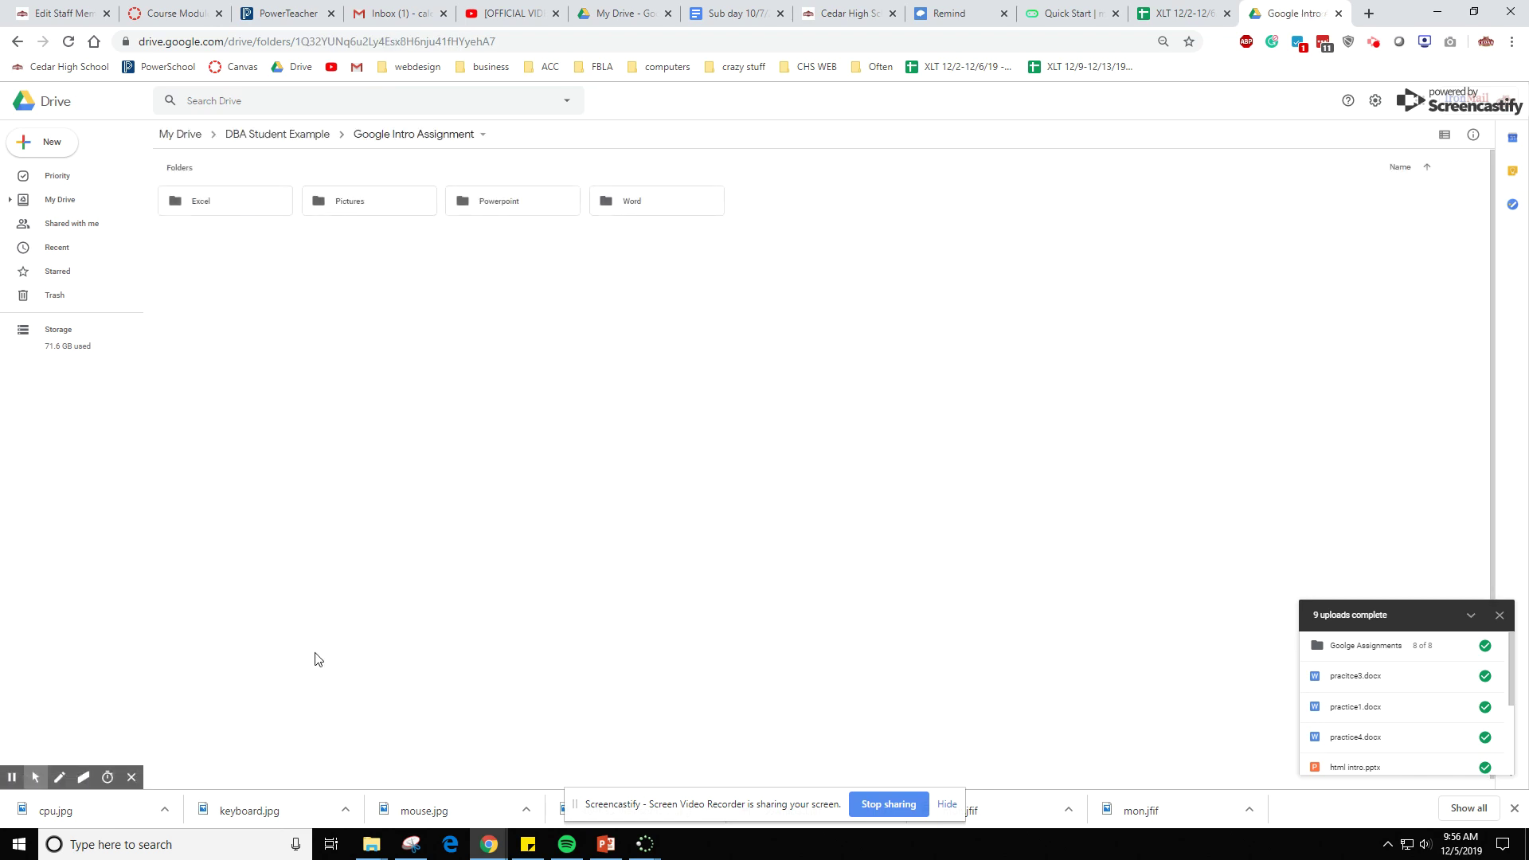
pyautogui.click(211, 836)
pyautogui.write('snipping')
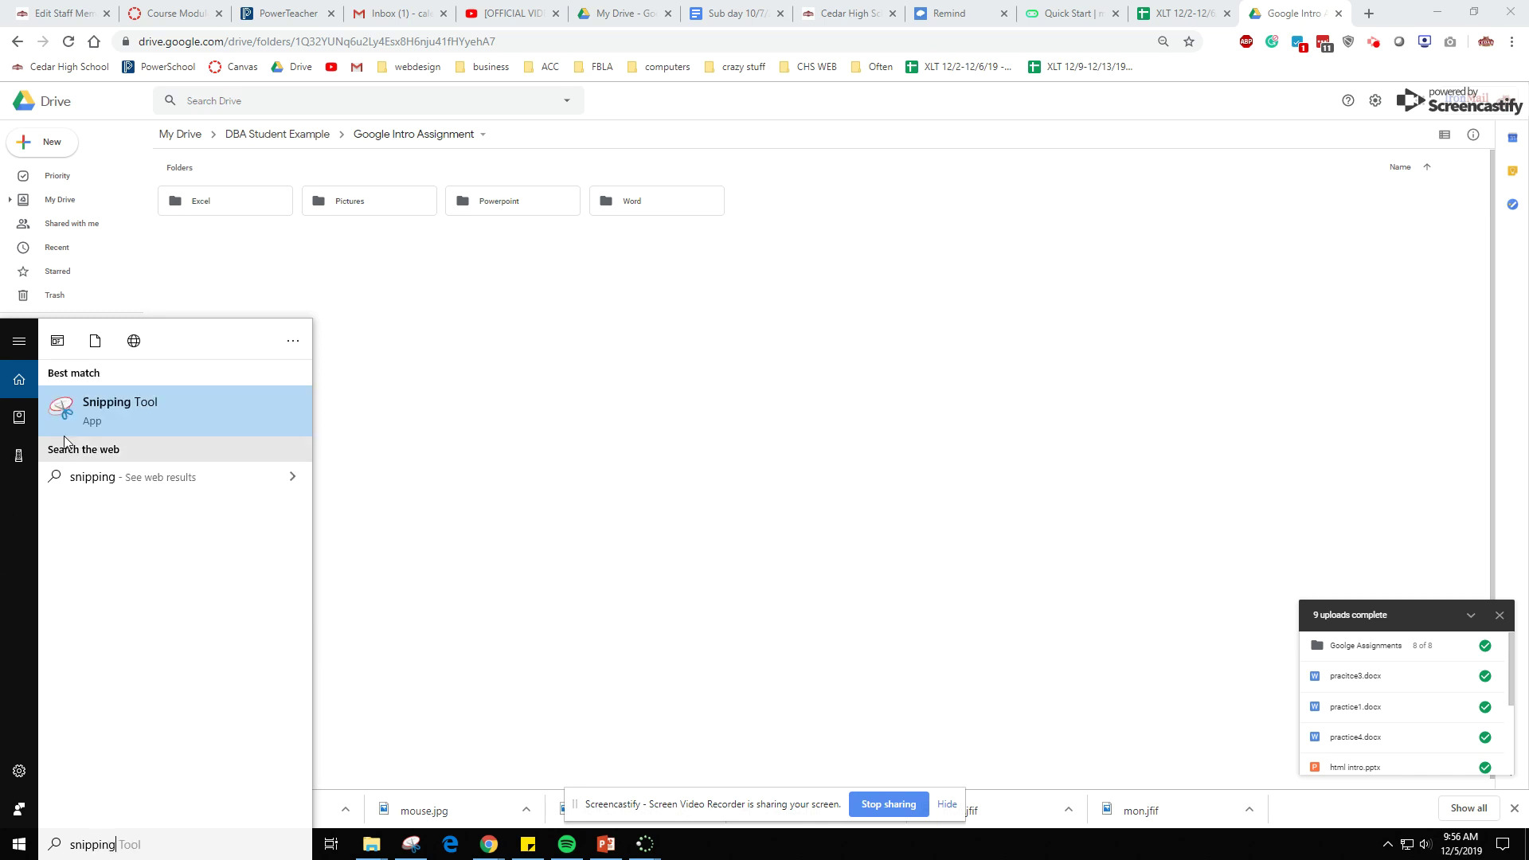
pyautogui.click(120, 422)
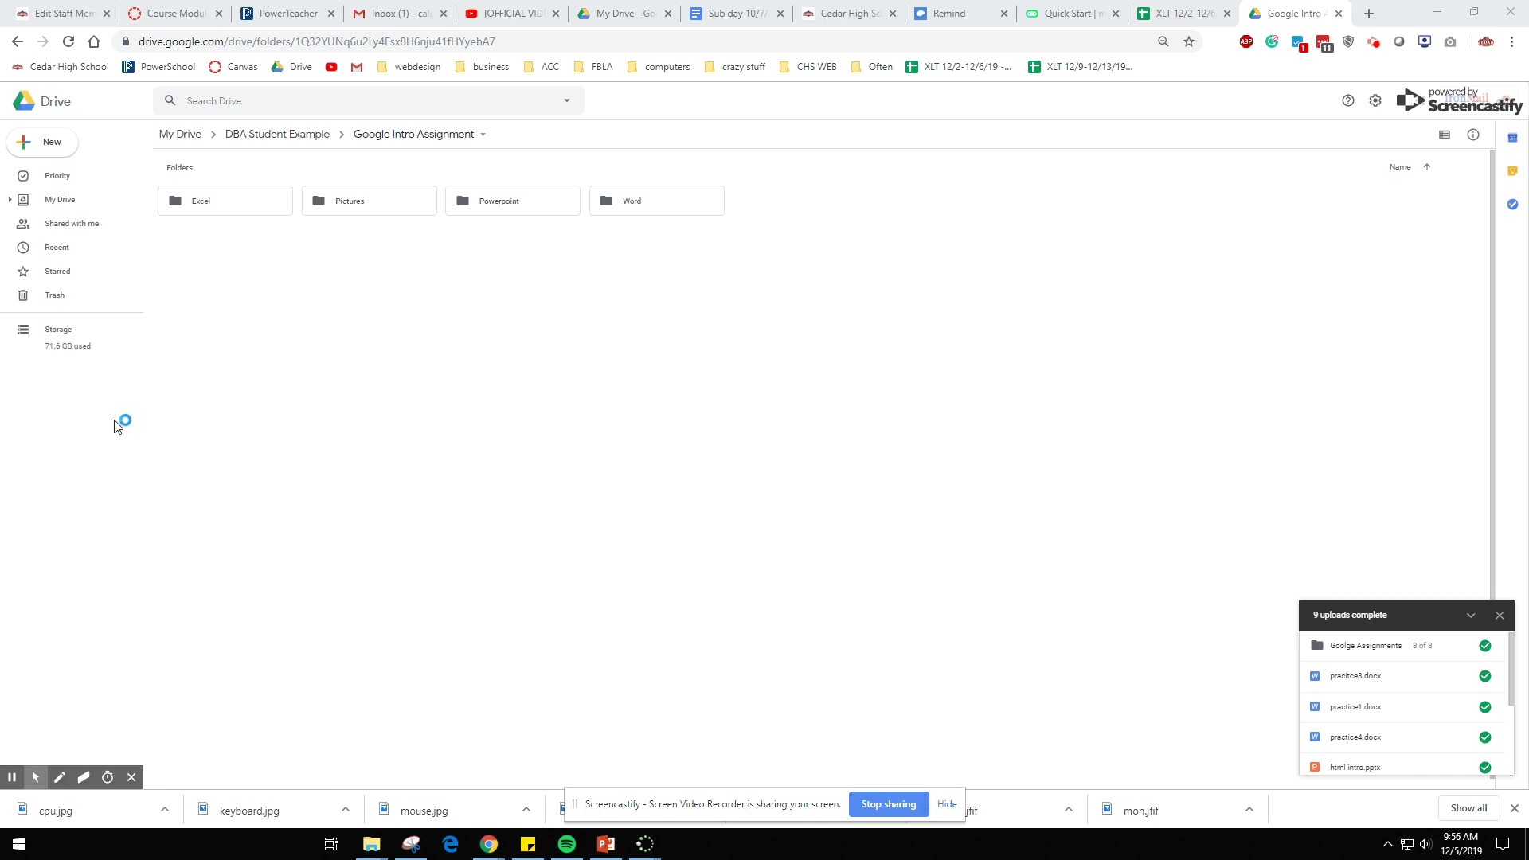
pyautogui.click(30, 238)
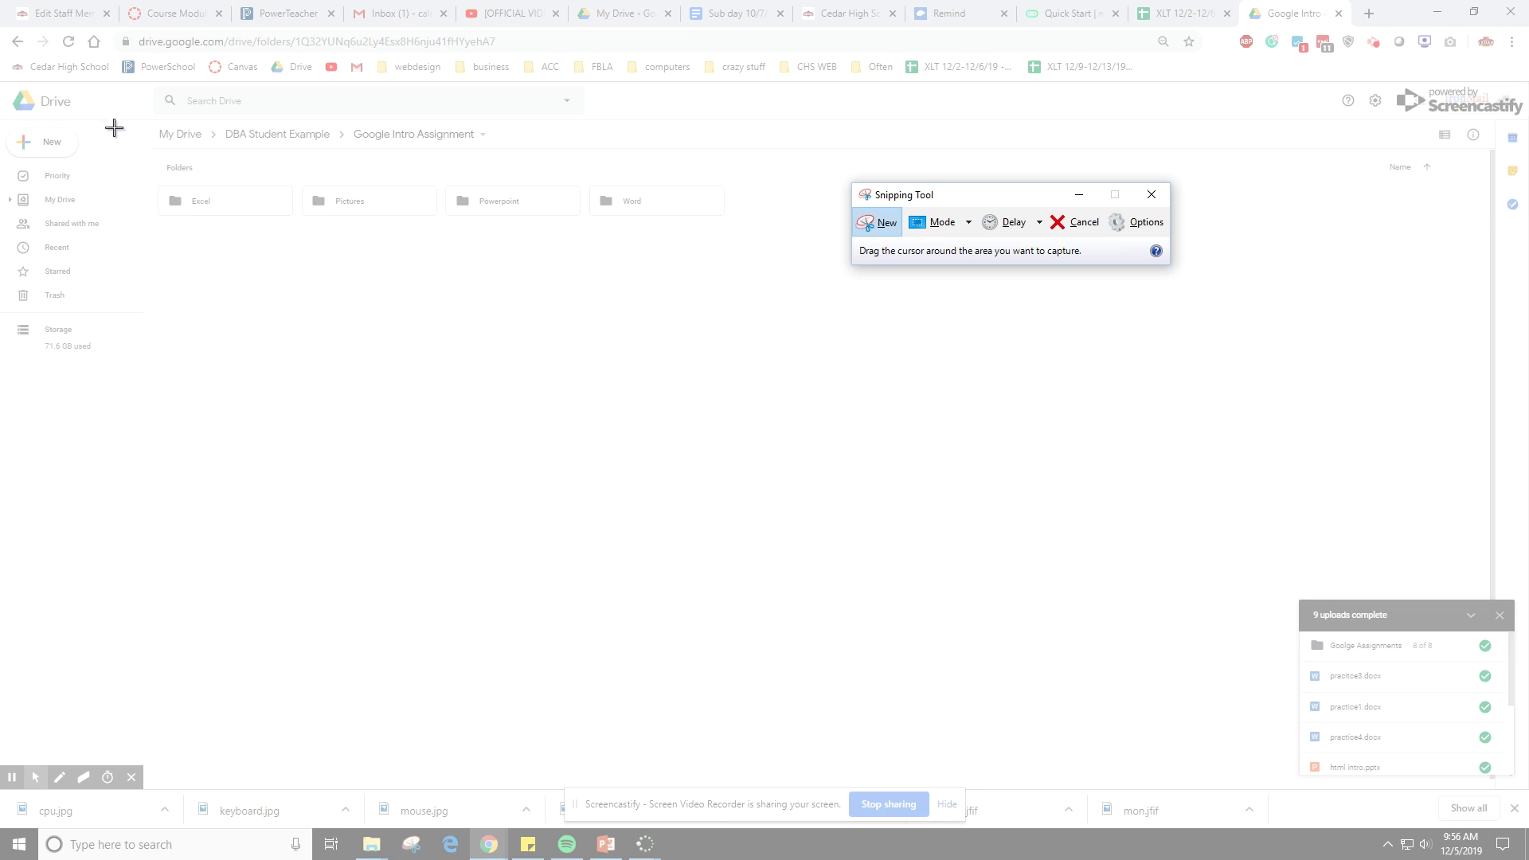
pyautogui.moveTo(127, 123); pyautogui.dragTo(749, 247)
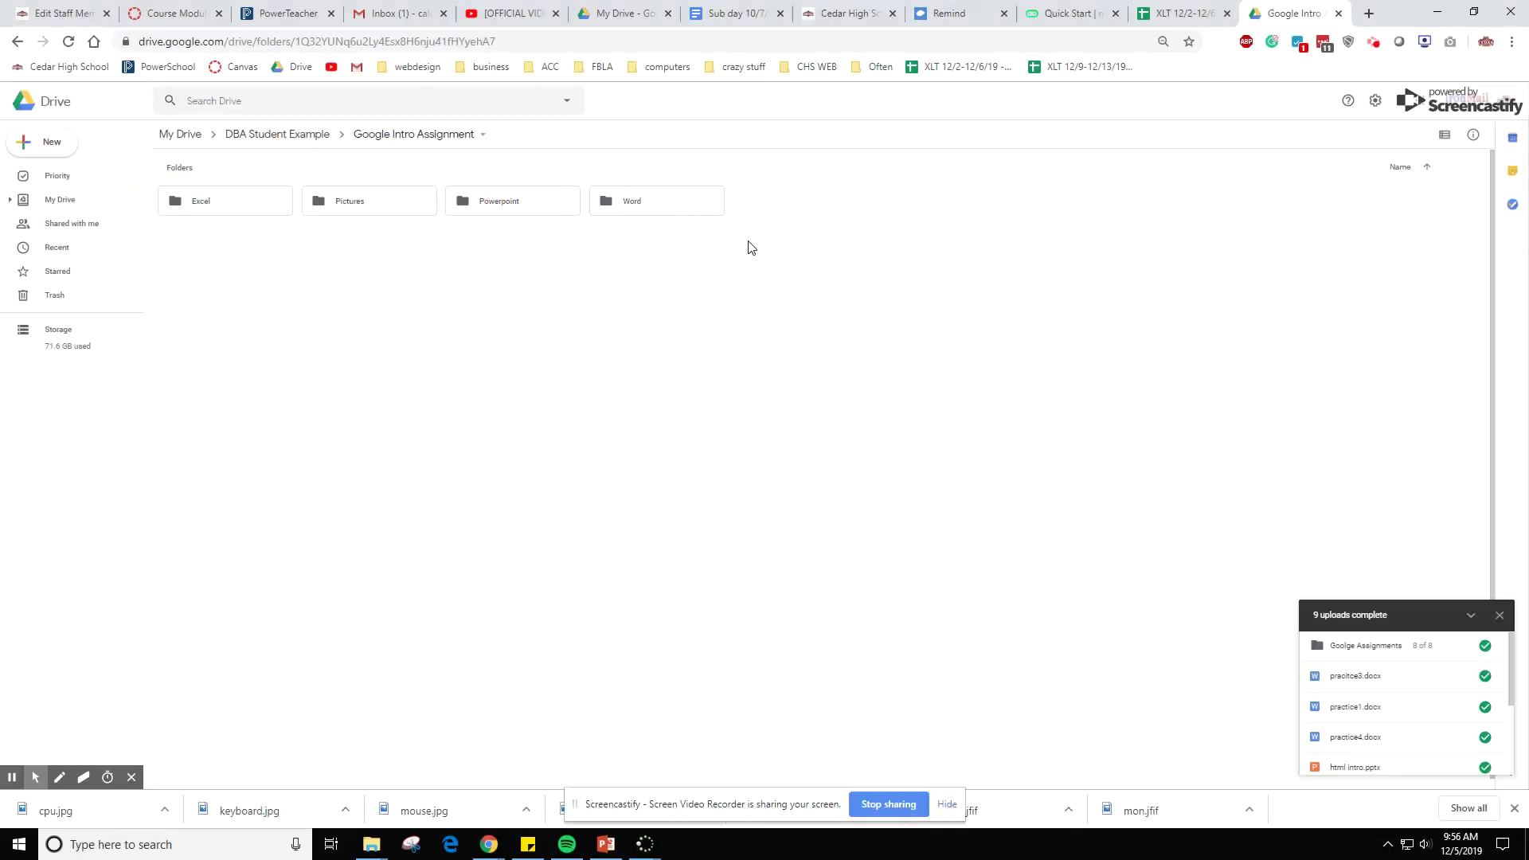
# - Save the snip as a google assignment PNG on the U: network drive
pyautogui.click(68, 32)
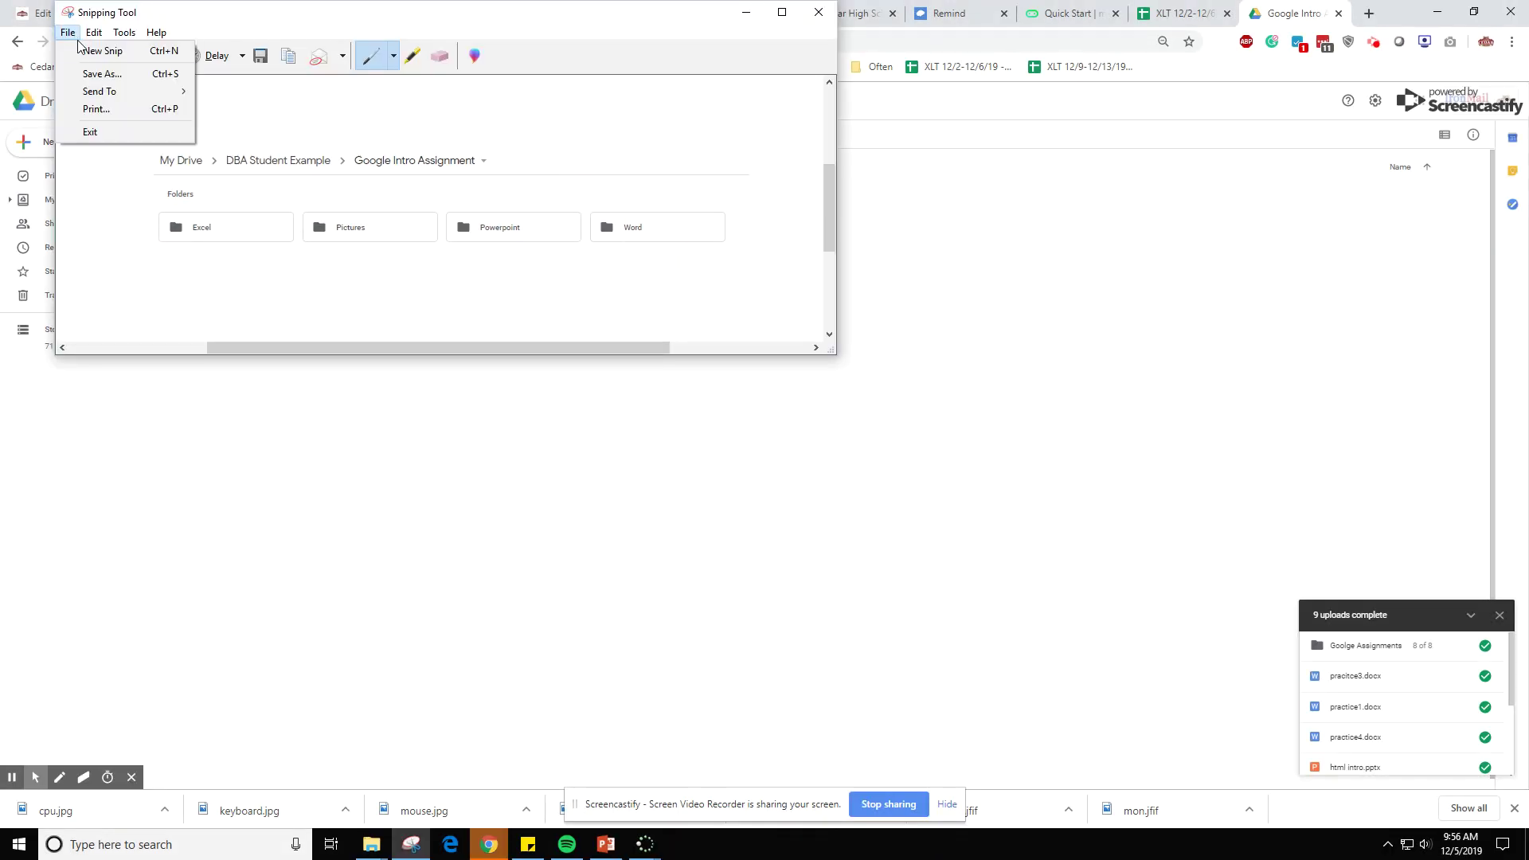
pyautogui.click(101, 74)
pyautogui.scroll(-3, 177, 318)
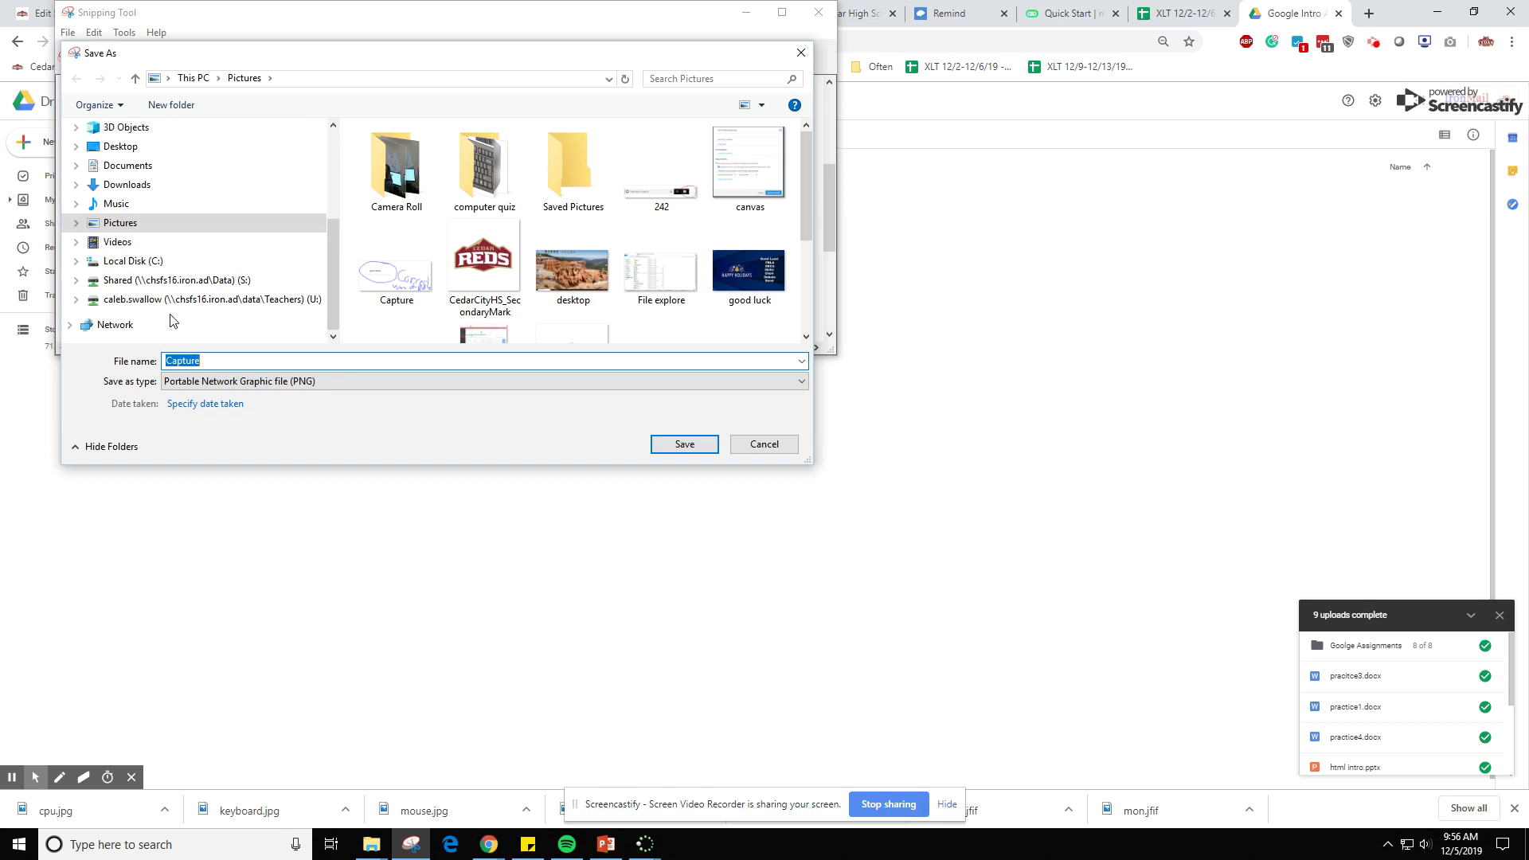
pyautogui.click(195, 301)
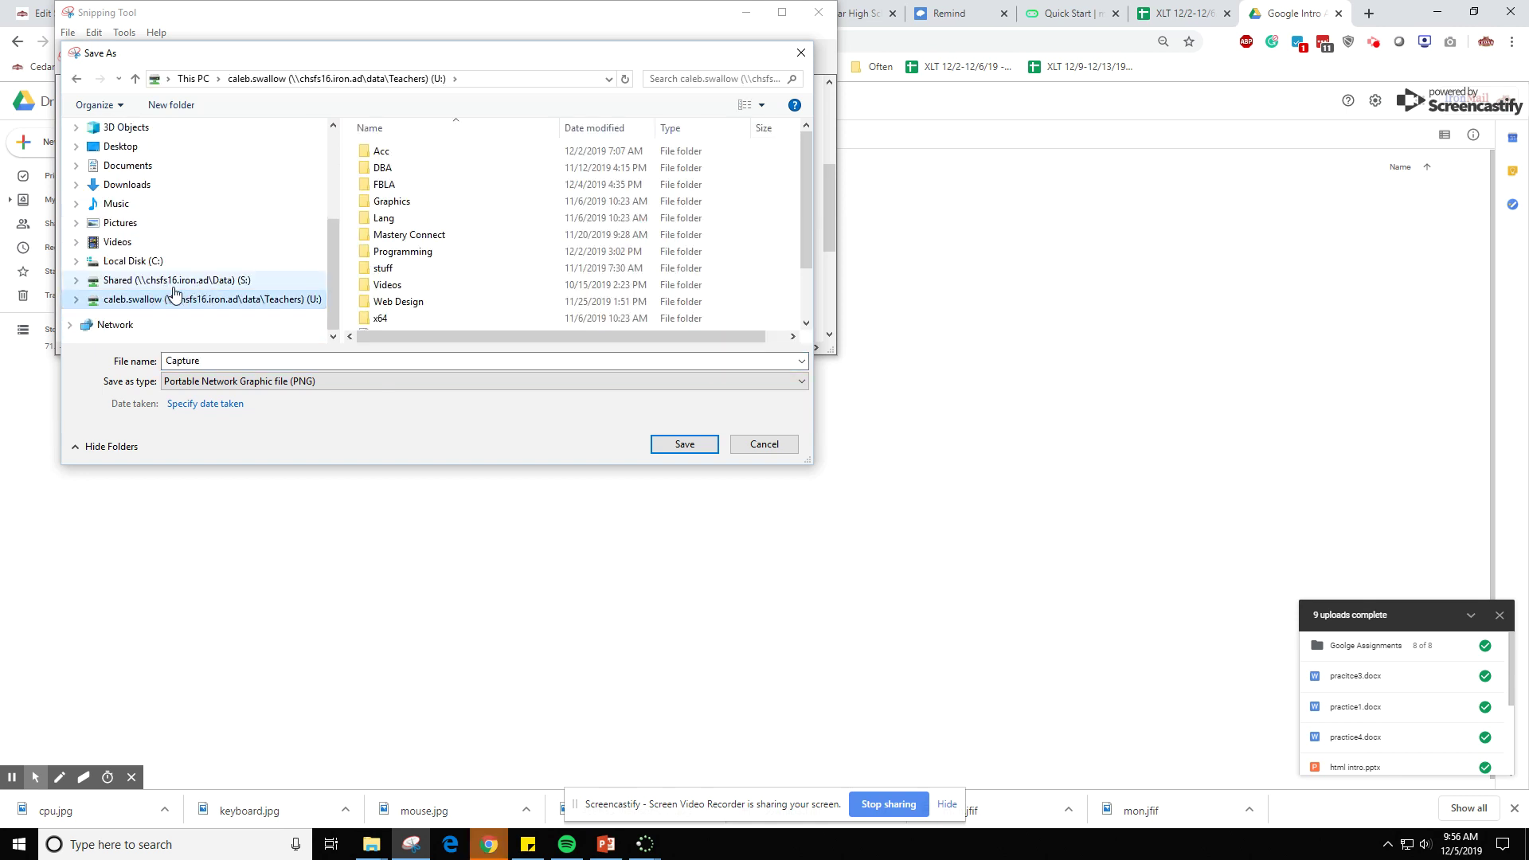
pyautogui.doubleClick(242, 363)
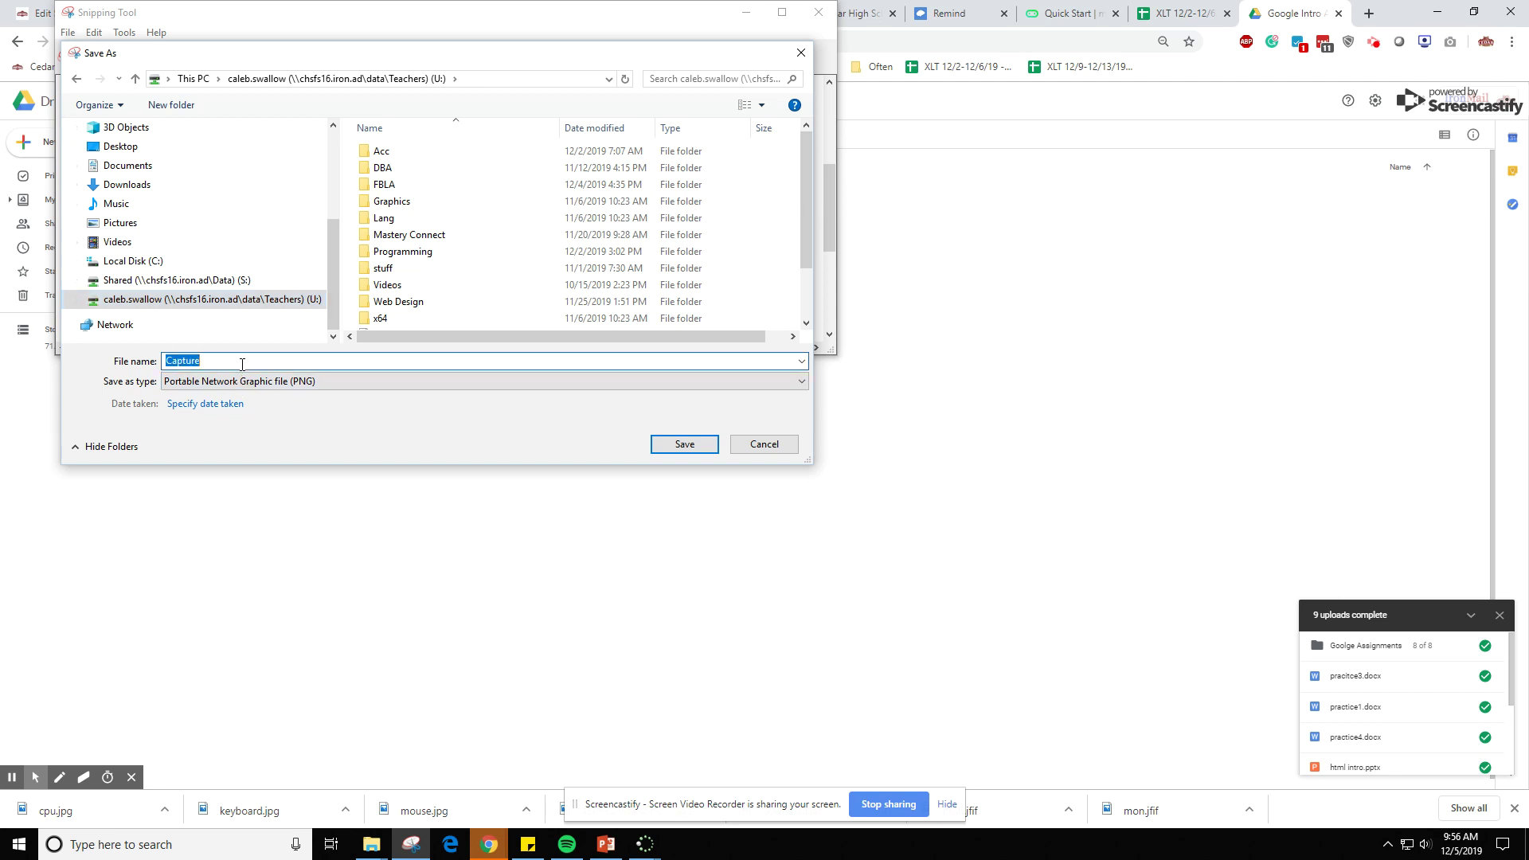
pyautogui.write('google assignment')
pyautogui.press('Return')
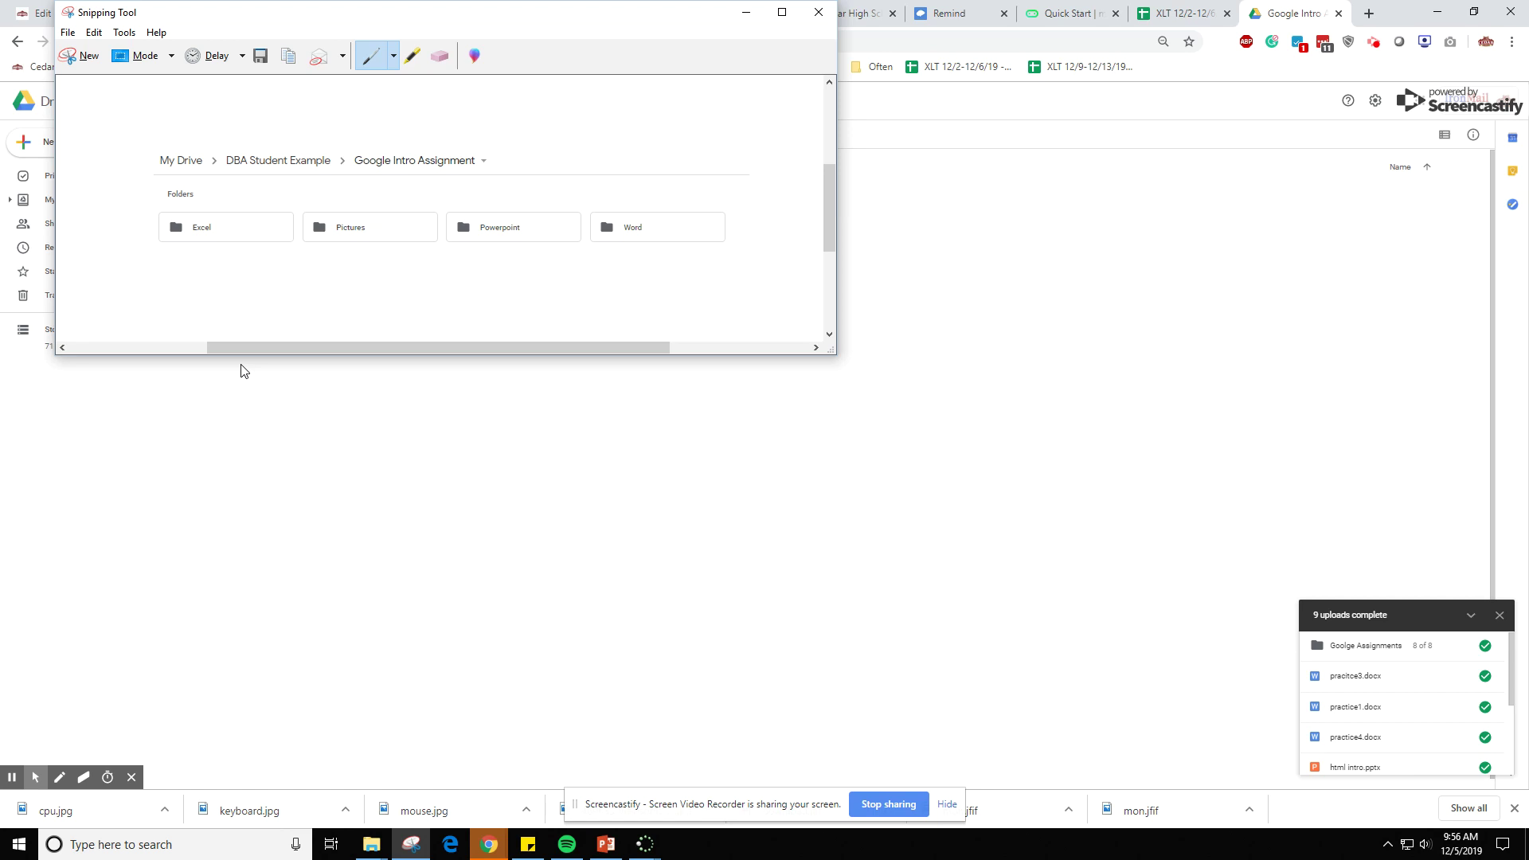
pyautogui.click(375, 434)
# - Snip DBA Student Example's two folders and save the capture as 'google assignment 2'
pyautogui.click(290, 142)
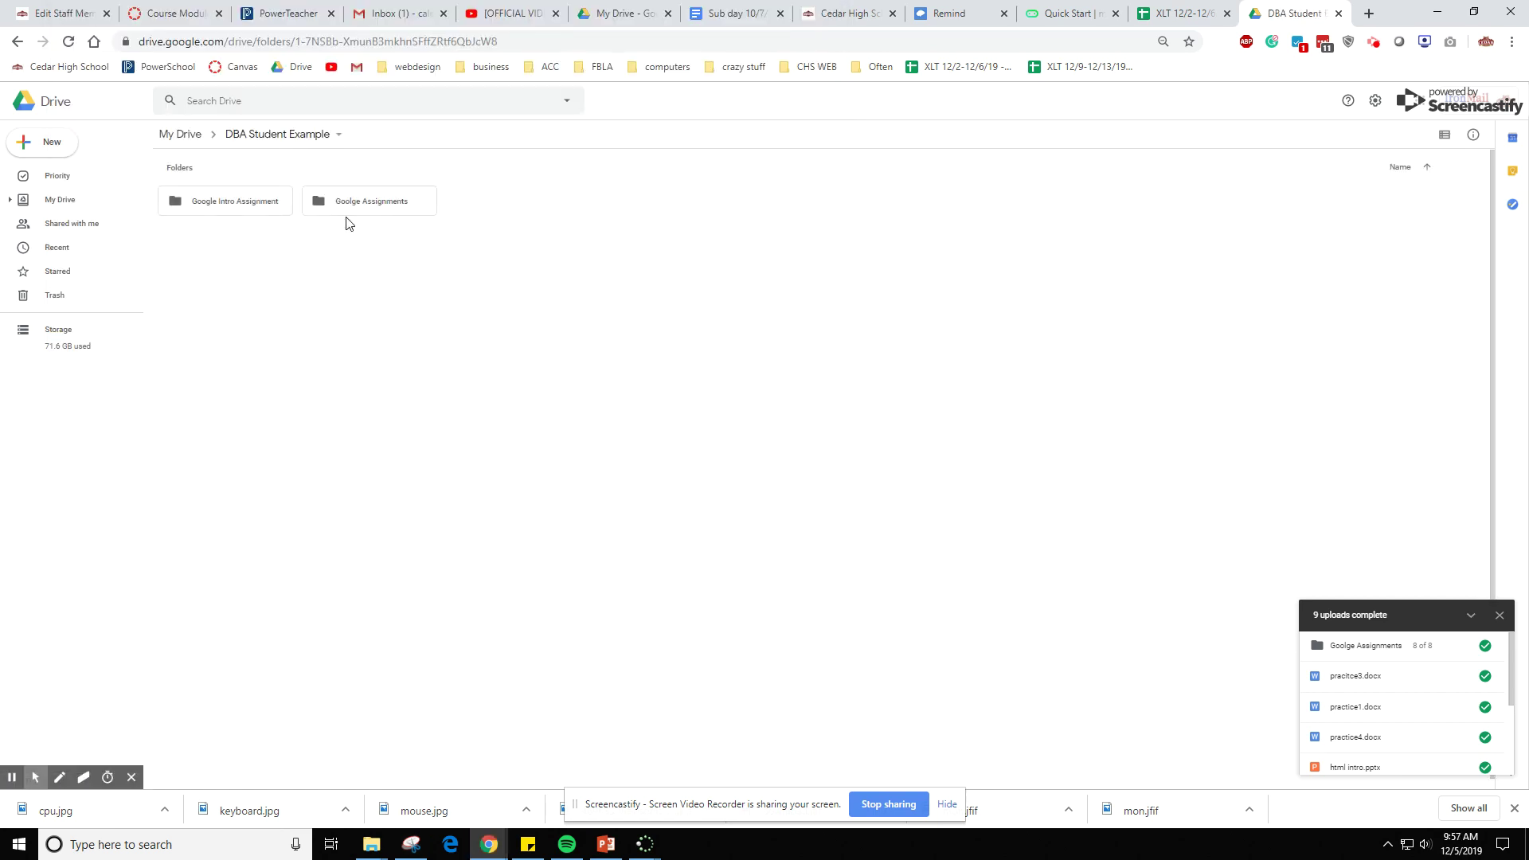
pyautogui.click(411, 845)
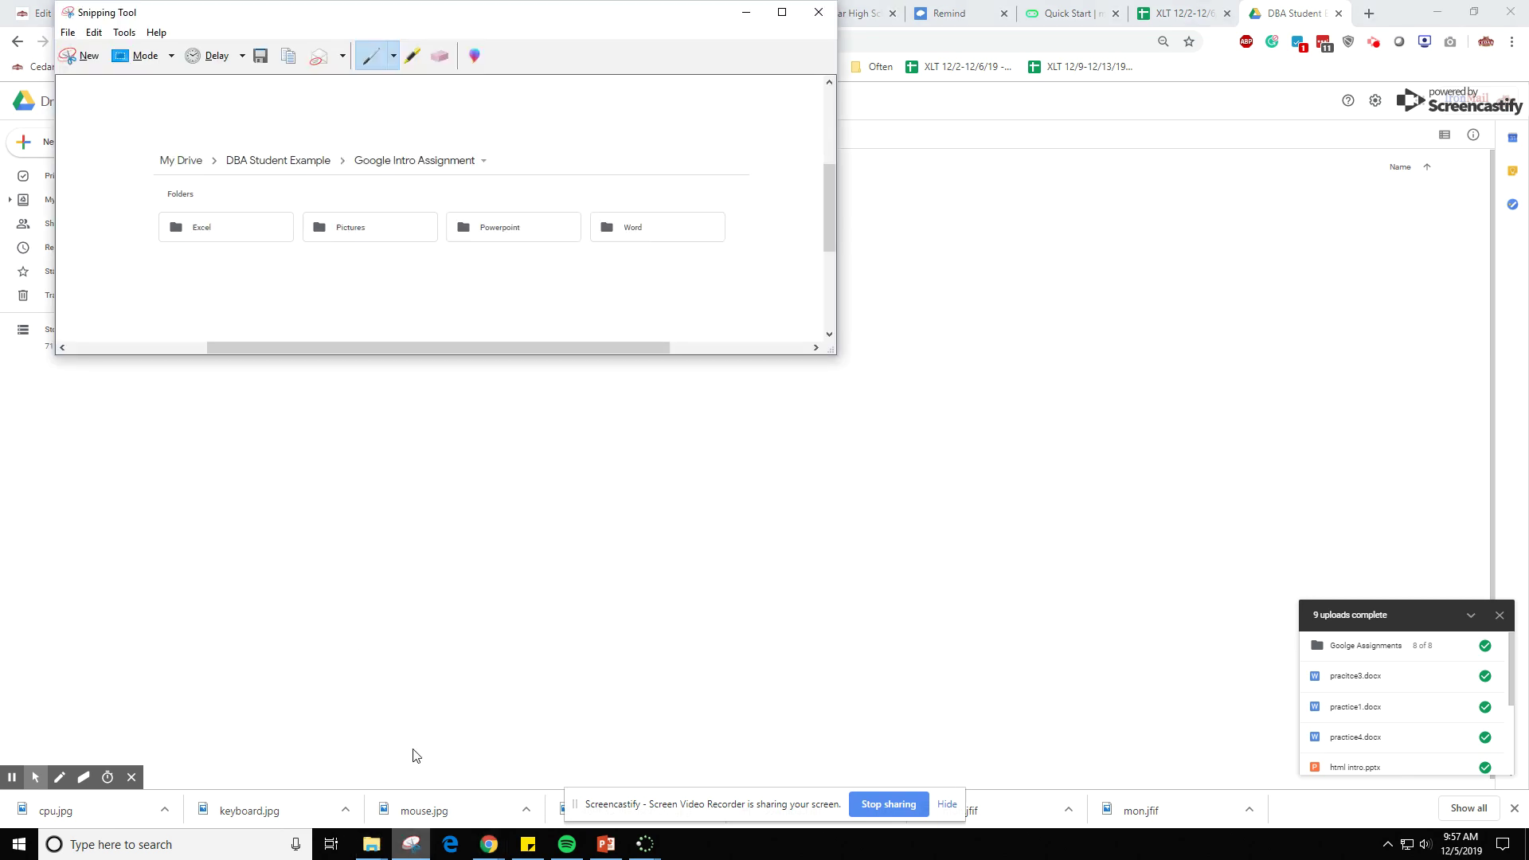
pyautogui.click(82, 56)
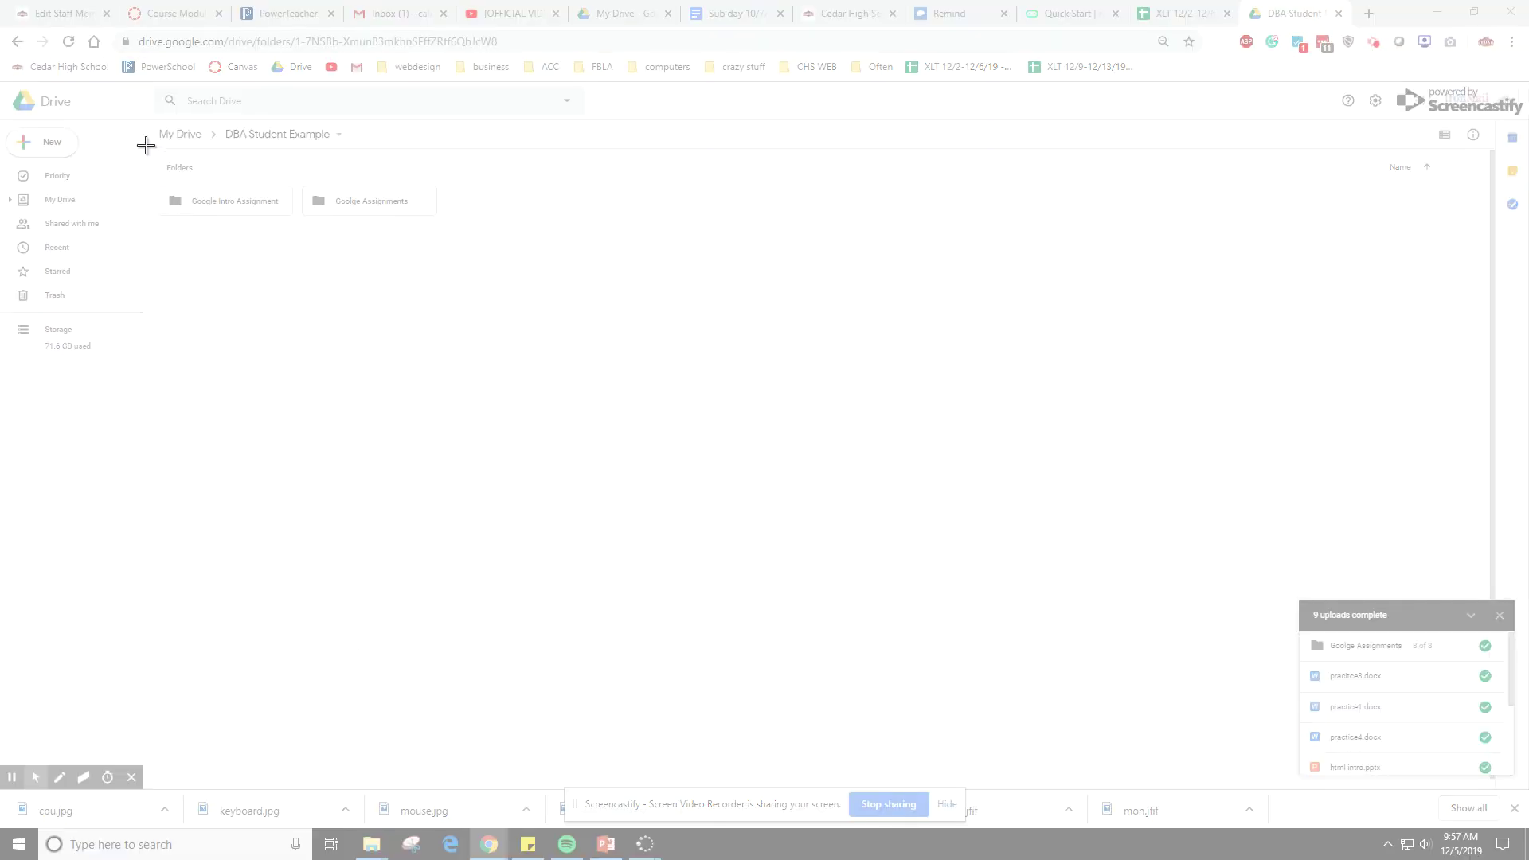
pyautogui.moveTo(134, 142); pyautogui.dragTo(479, 254)
pyautogui.click(72, 33)
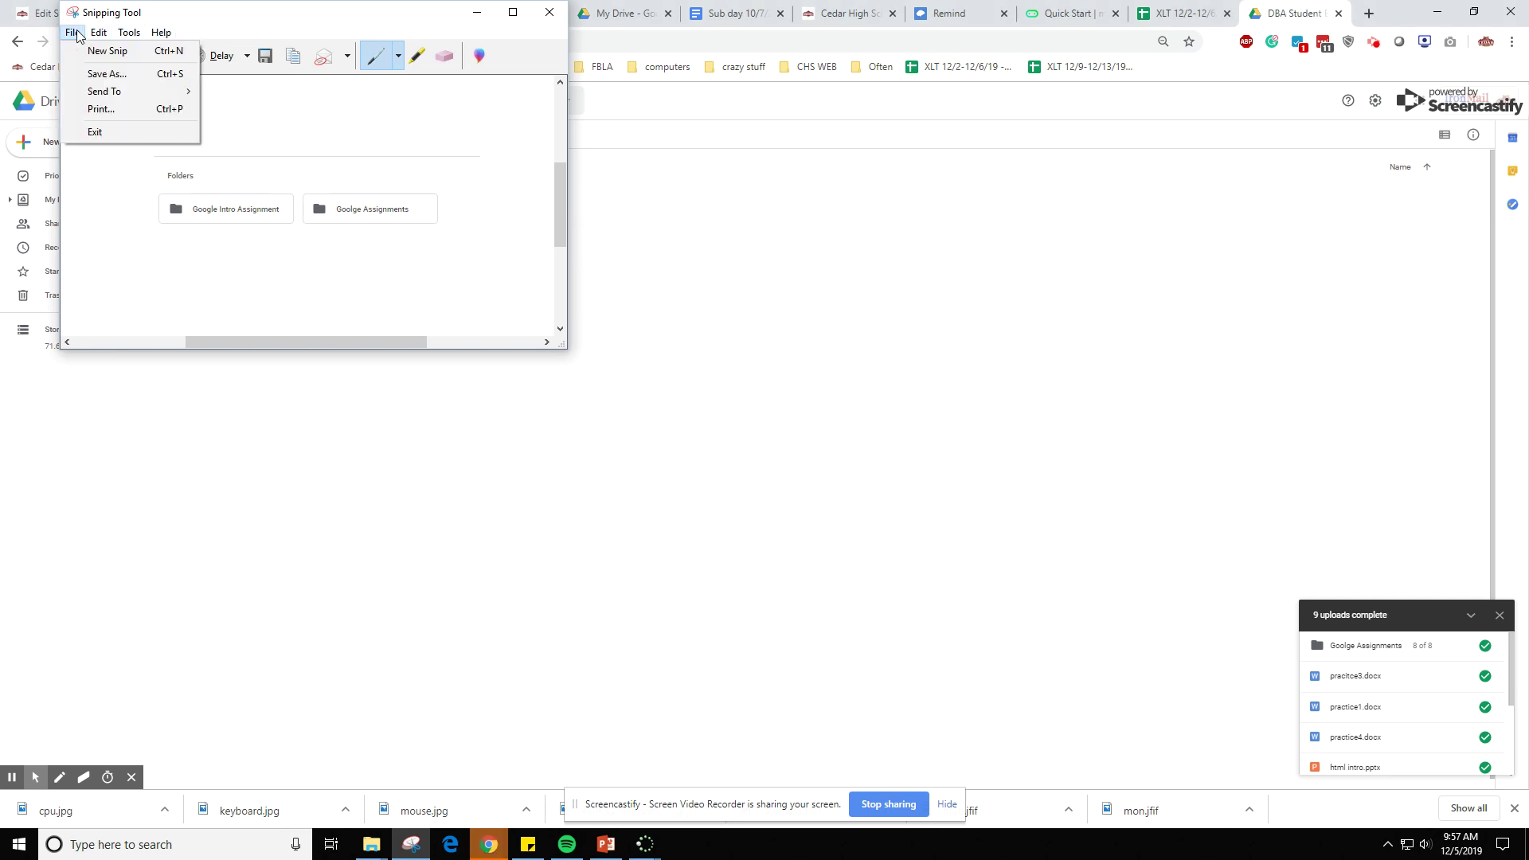
pyautogui.click(106, 75)
pyautogui.write('go')
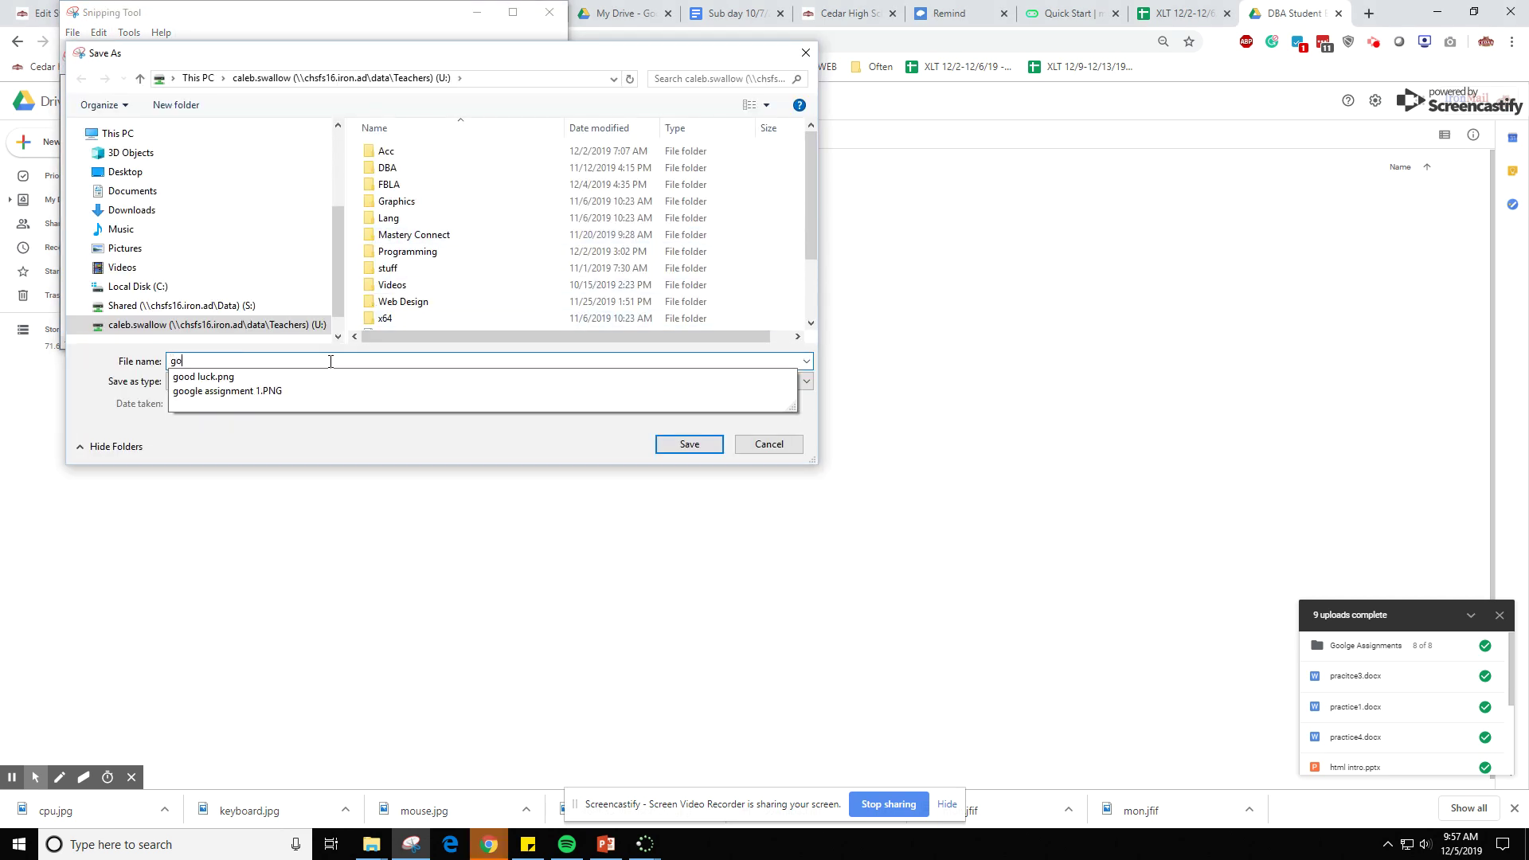
pyautogui.write('ogle assignment 2')
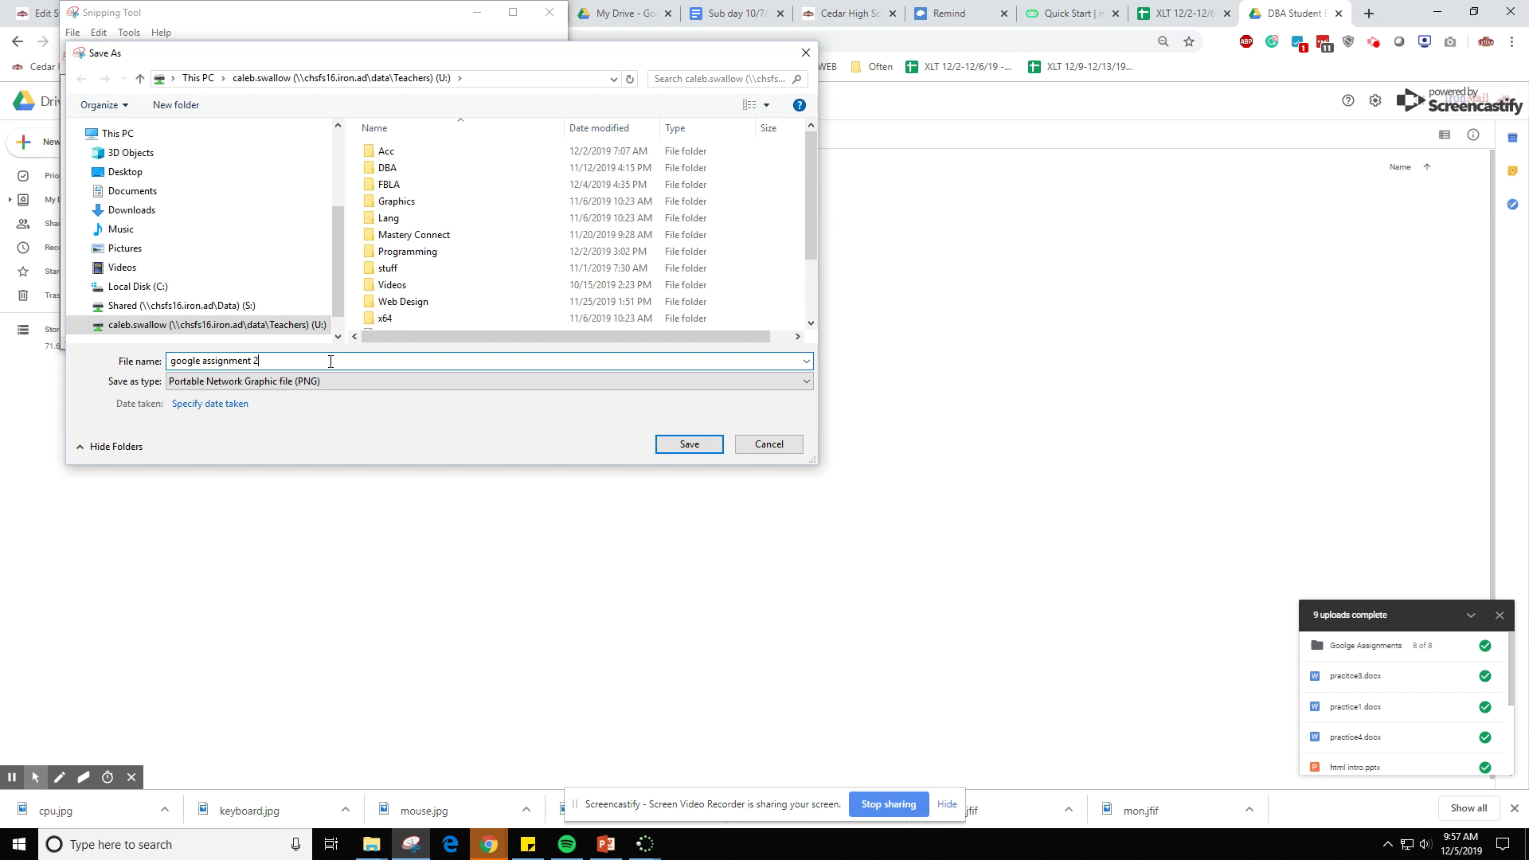
pyautogui.press('Return')
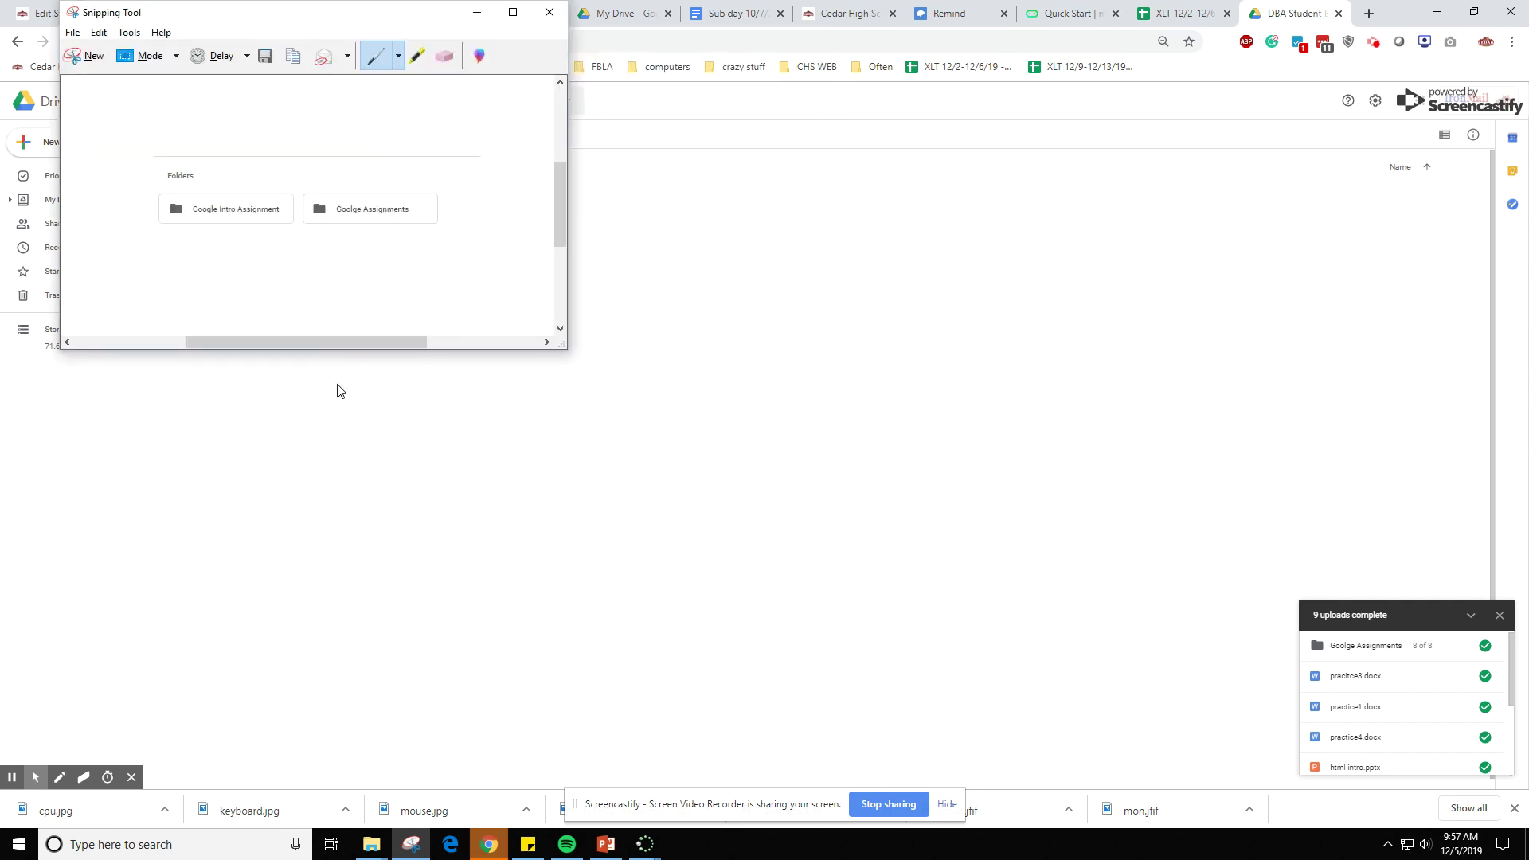
pyautogui.click(337, 391)
# - Snip the full My Drive page, save it as 'google assignment 3', and minimize Snipping Tool
pyautogui.click(178, 137)
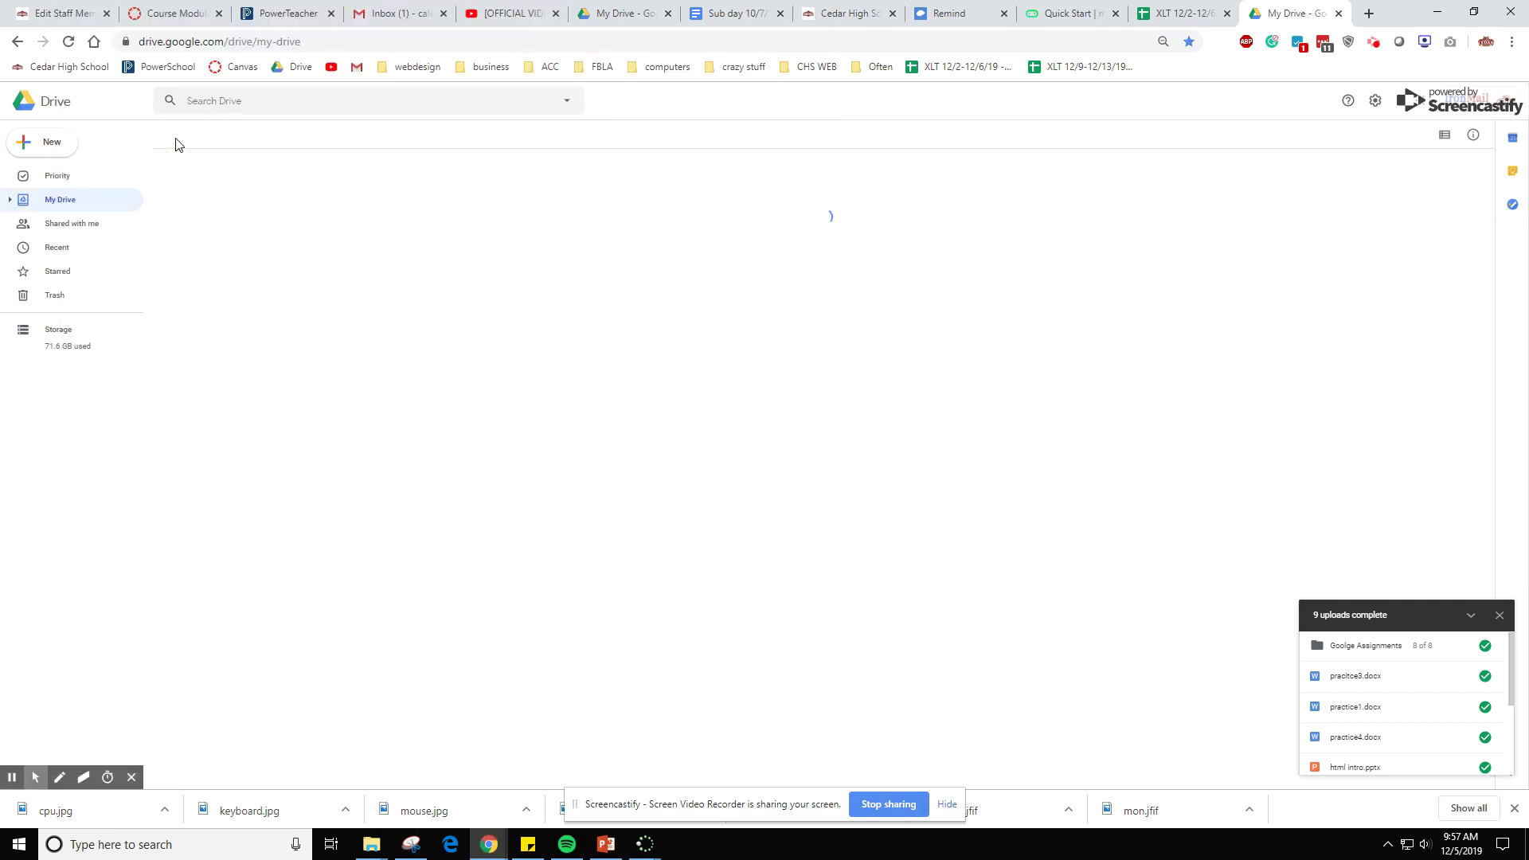
pyautogui.click(411, 844)
pyautogui.click(90, 56)
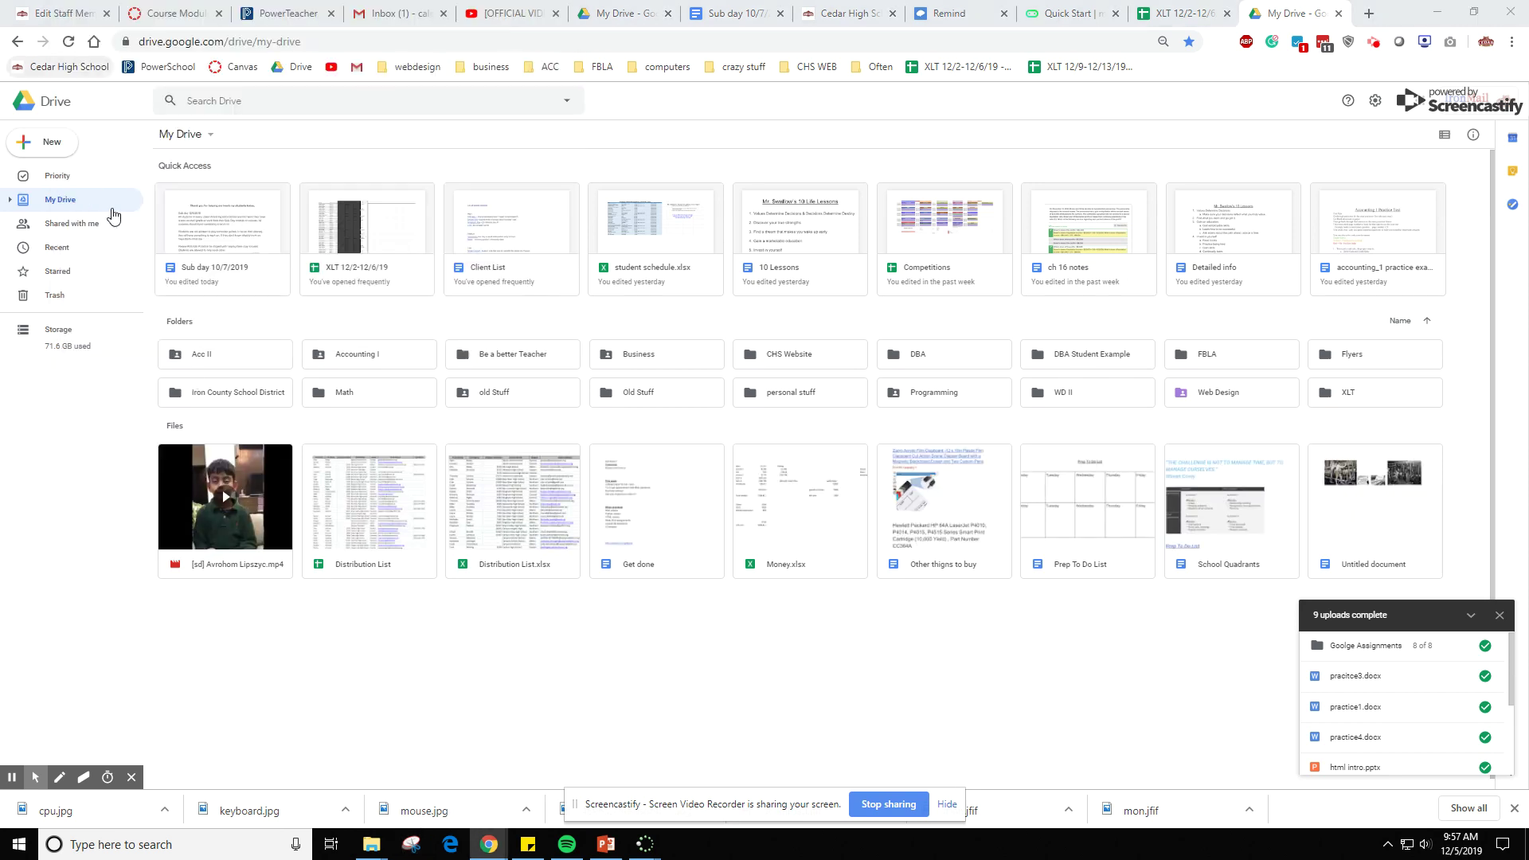
pyautogui.moveTo(7, 121); pyautogui.dragTo(1521, 777)
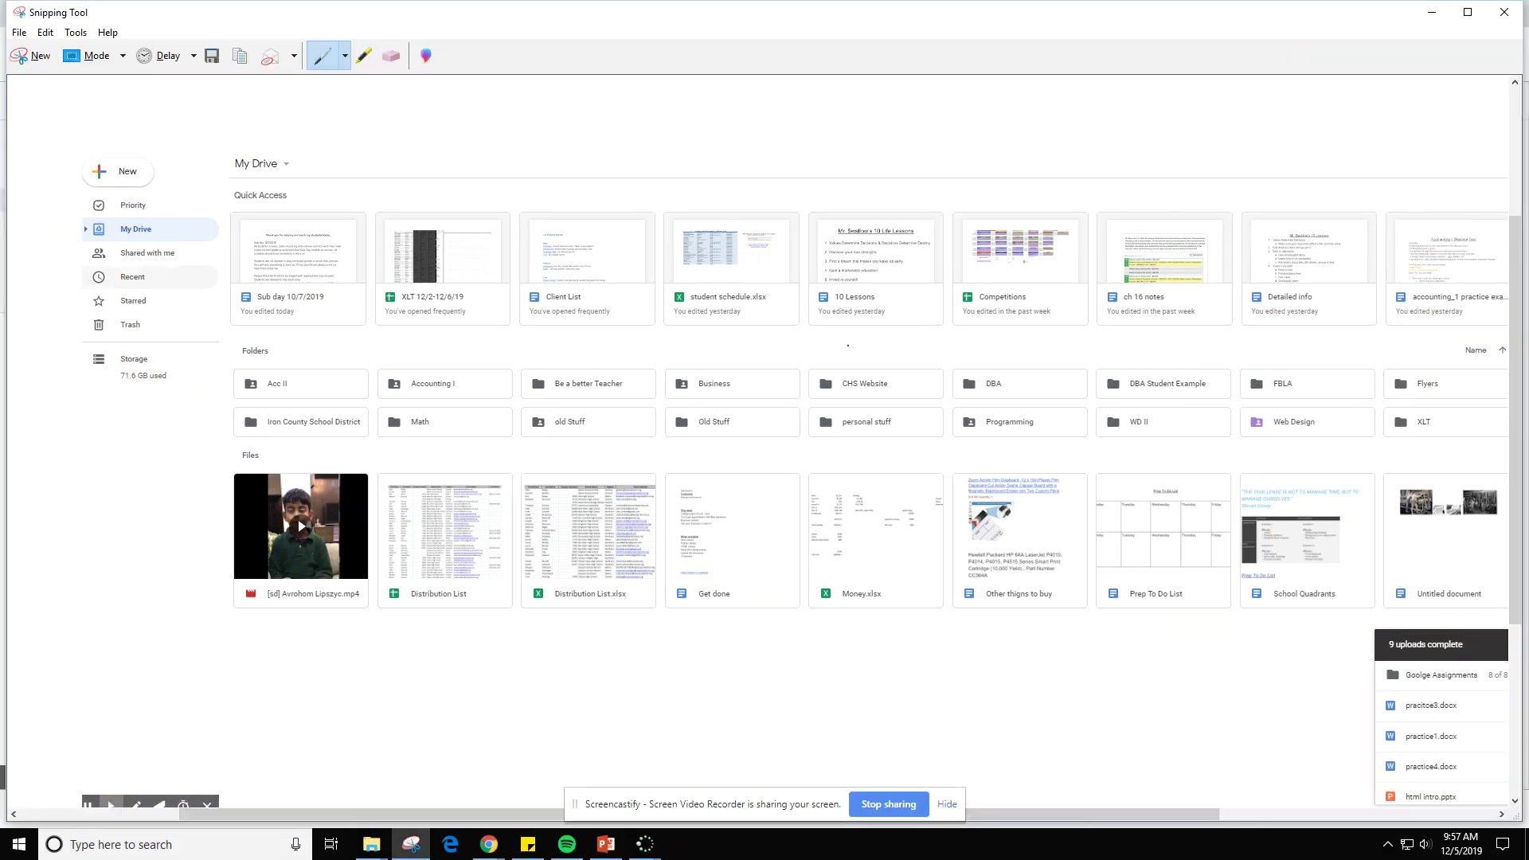
pyautogui.click(18, 32)
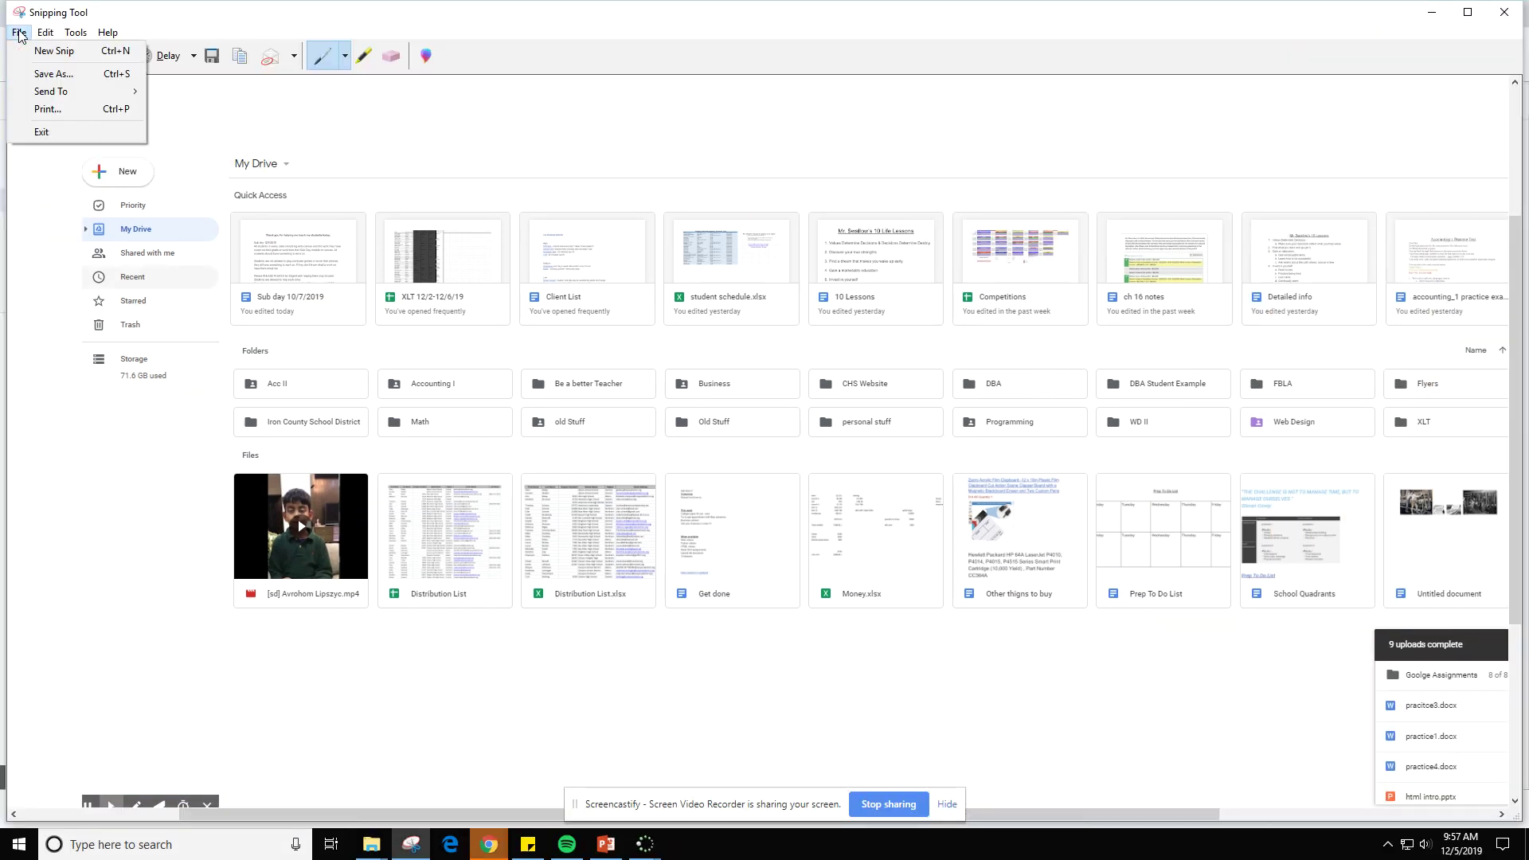
pyautogui.click(29, 69)
pyautogui.write('go')
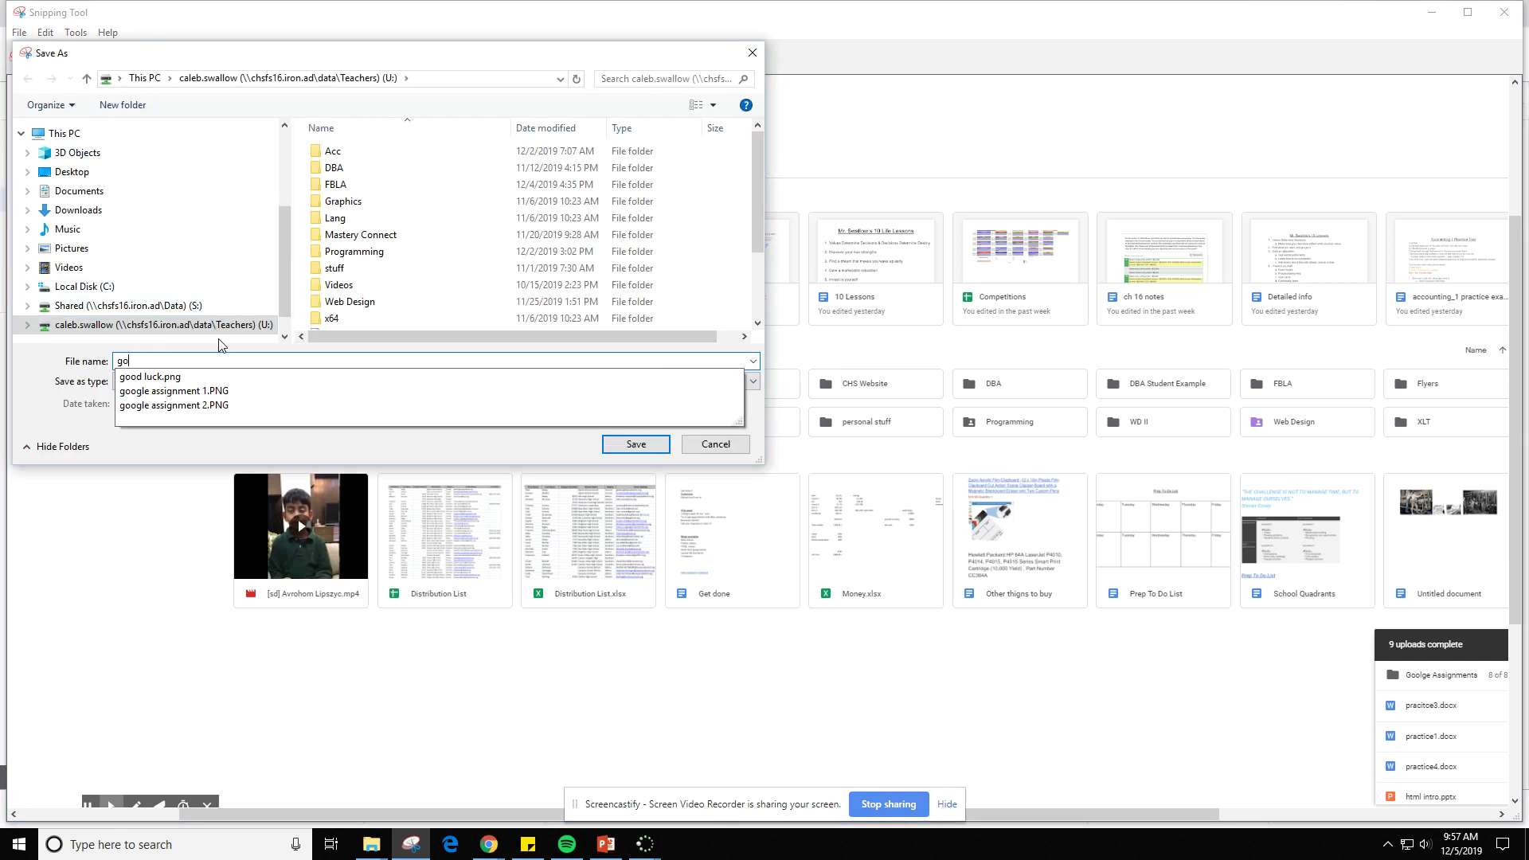
pyautogui.write('ogle assignment ')
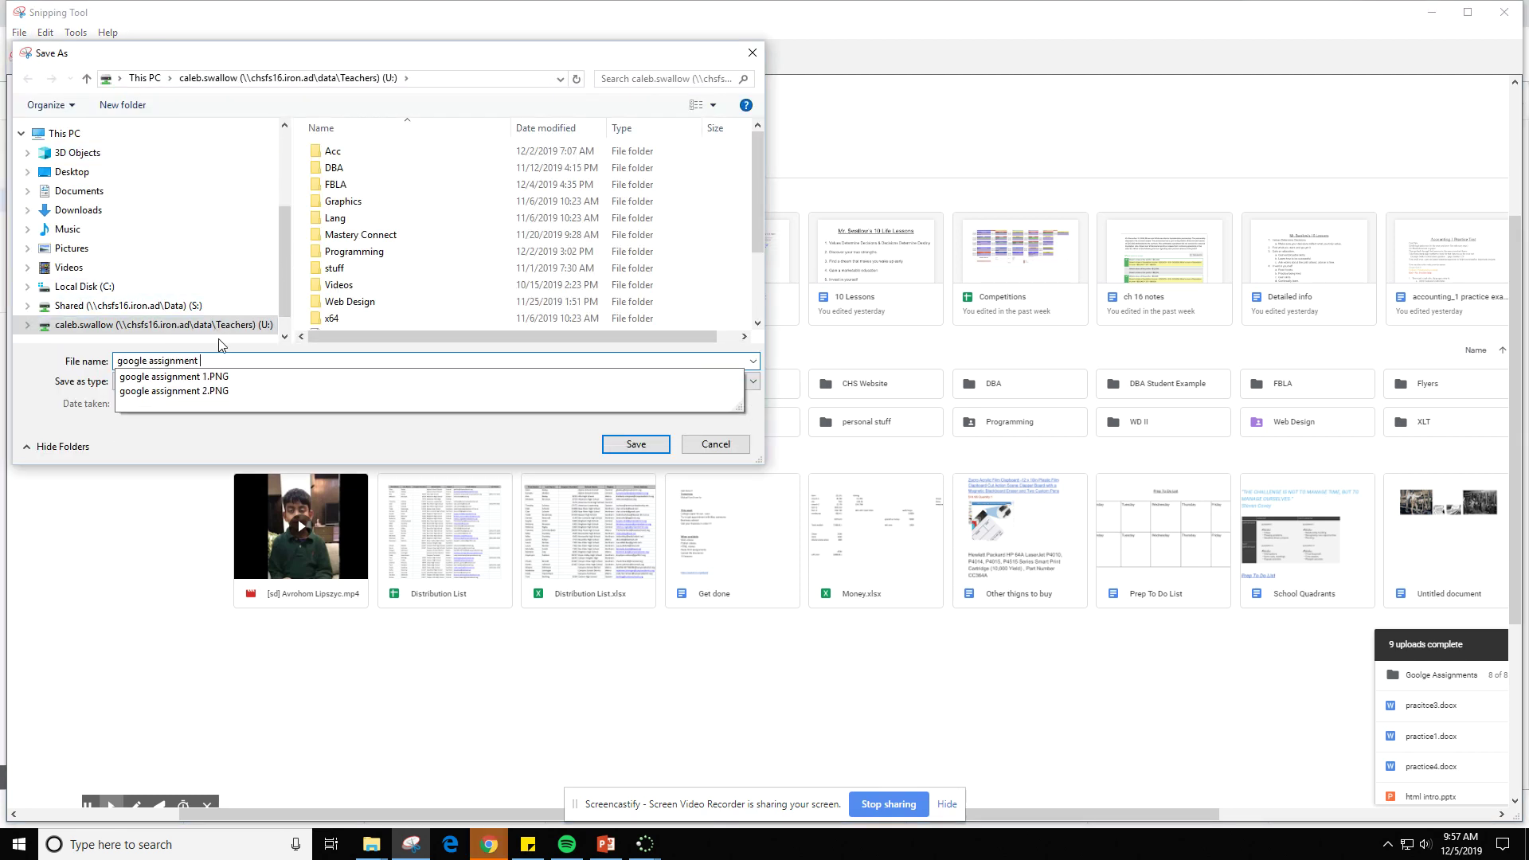
pyautogui.write('3')
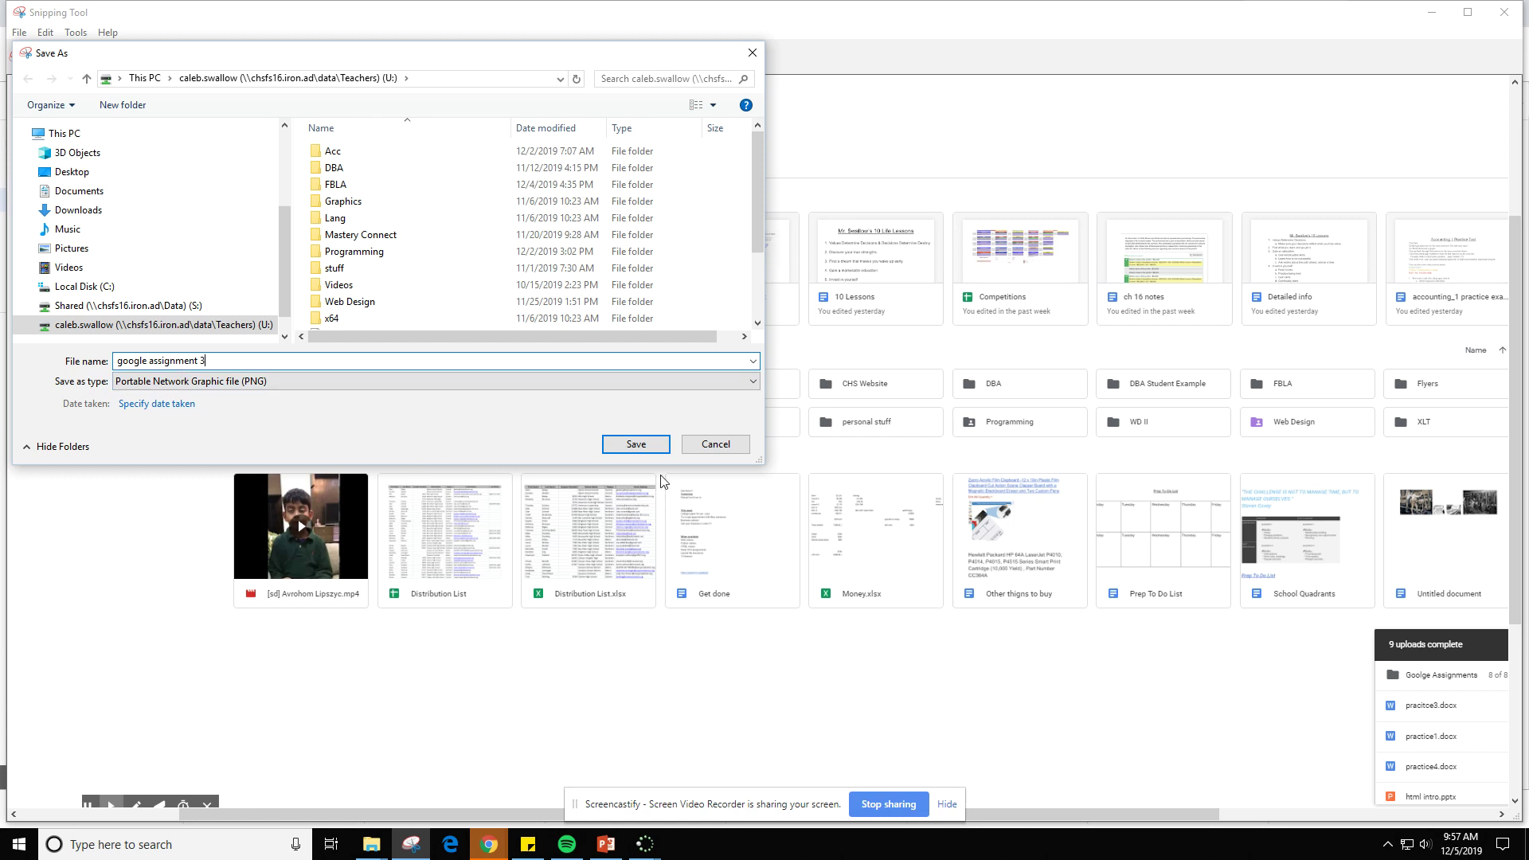
pyautogui.click(636, 444)
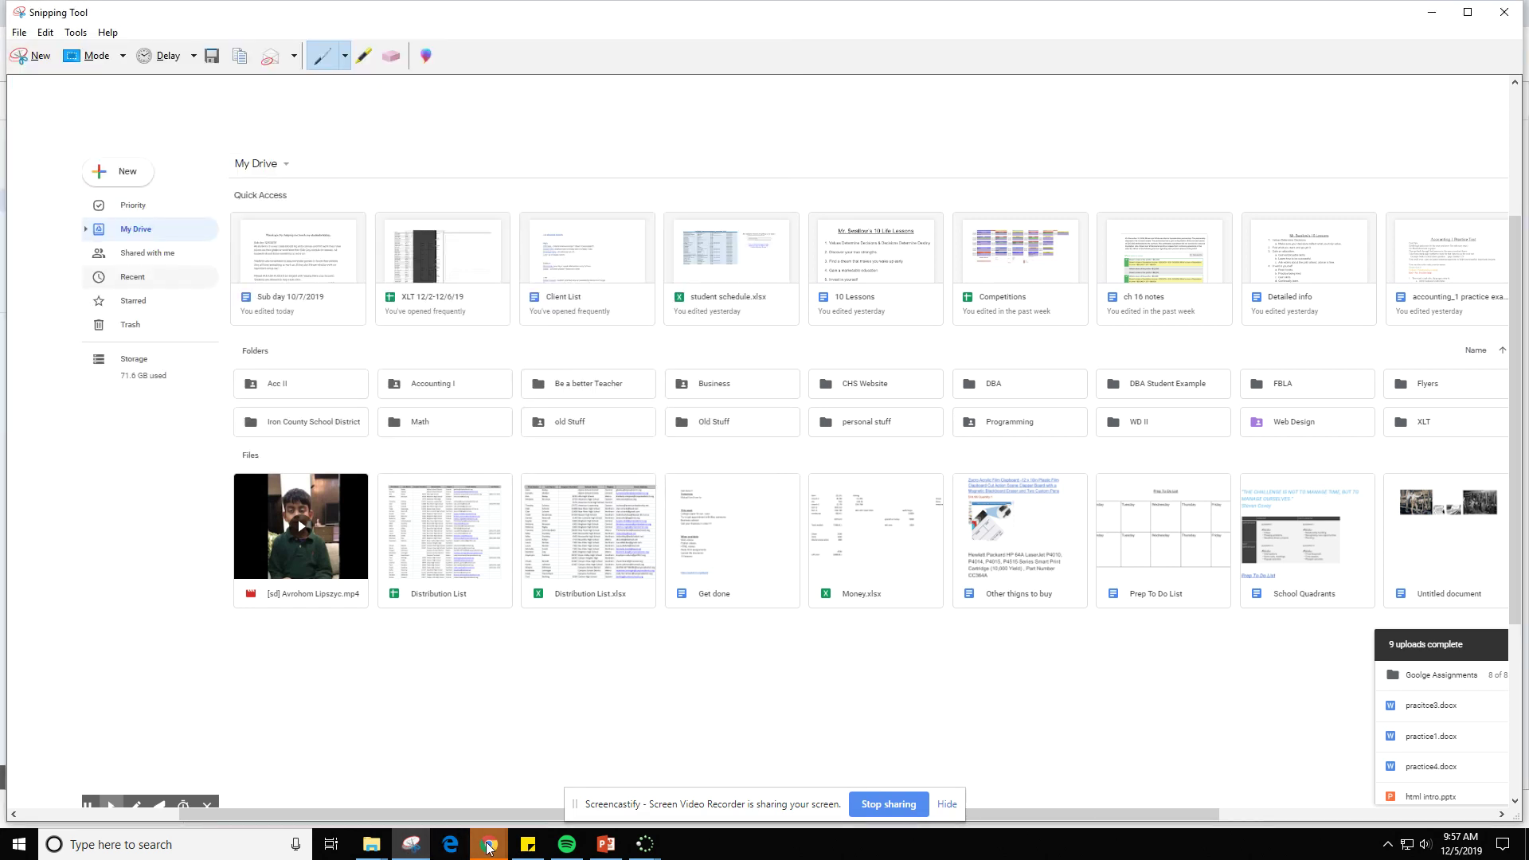
pyautogui.moveTo(489, 850)
pyautogui.click(1431, 11)
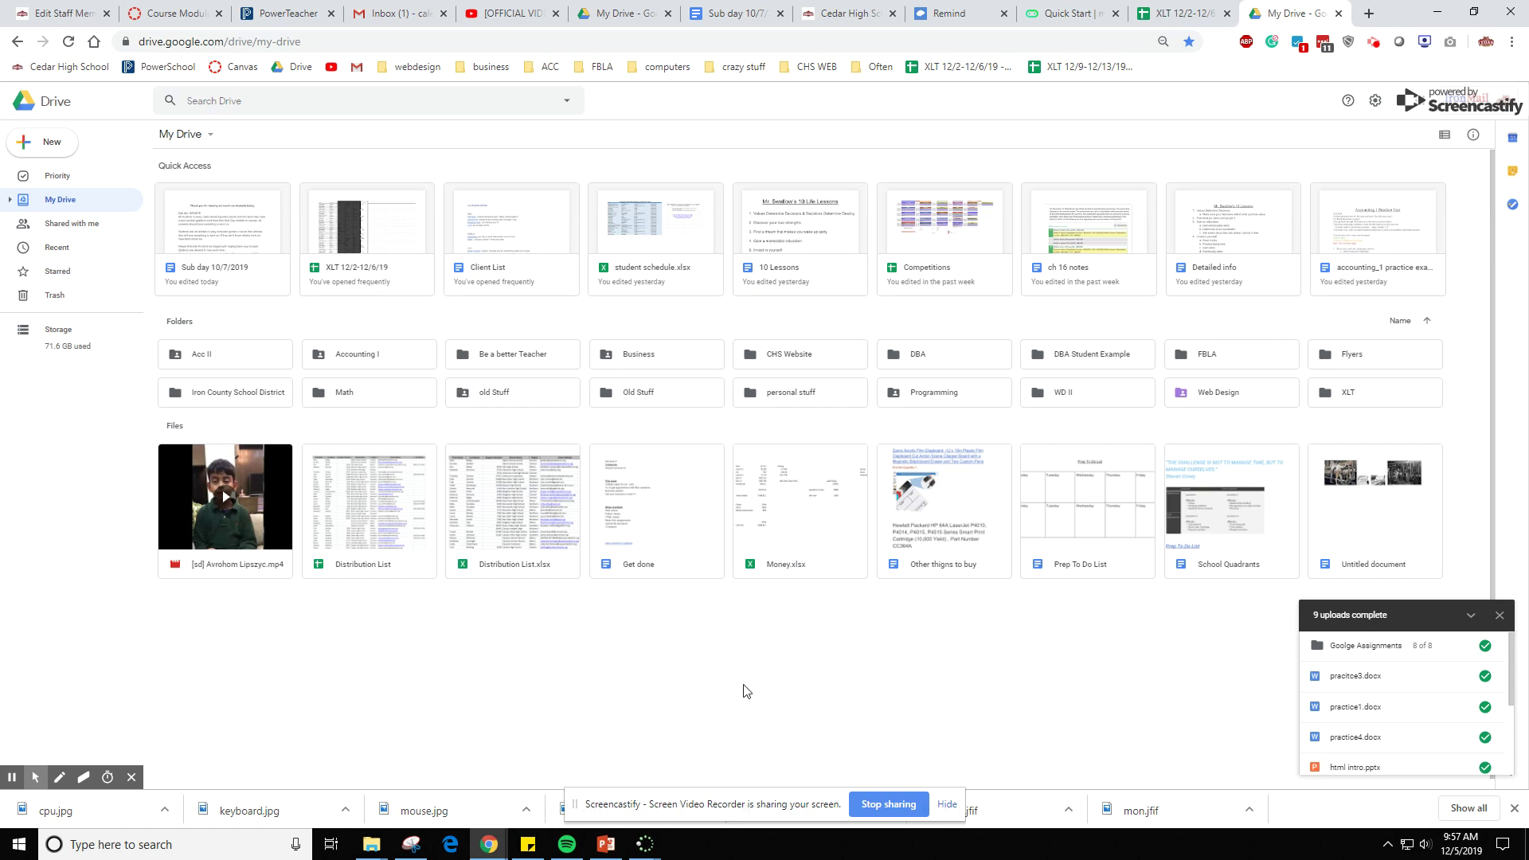